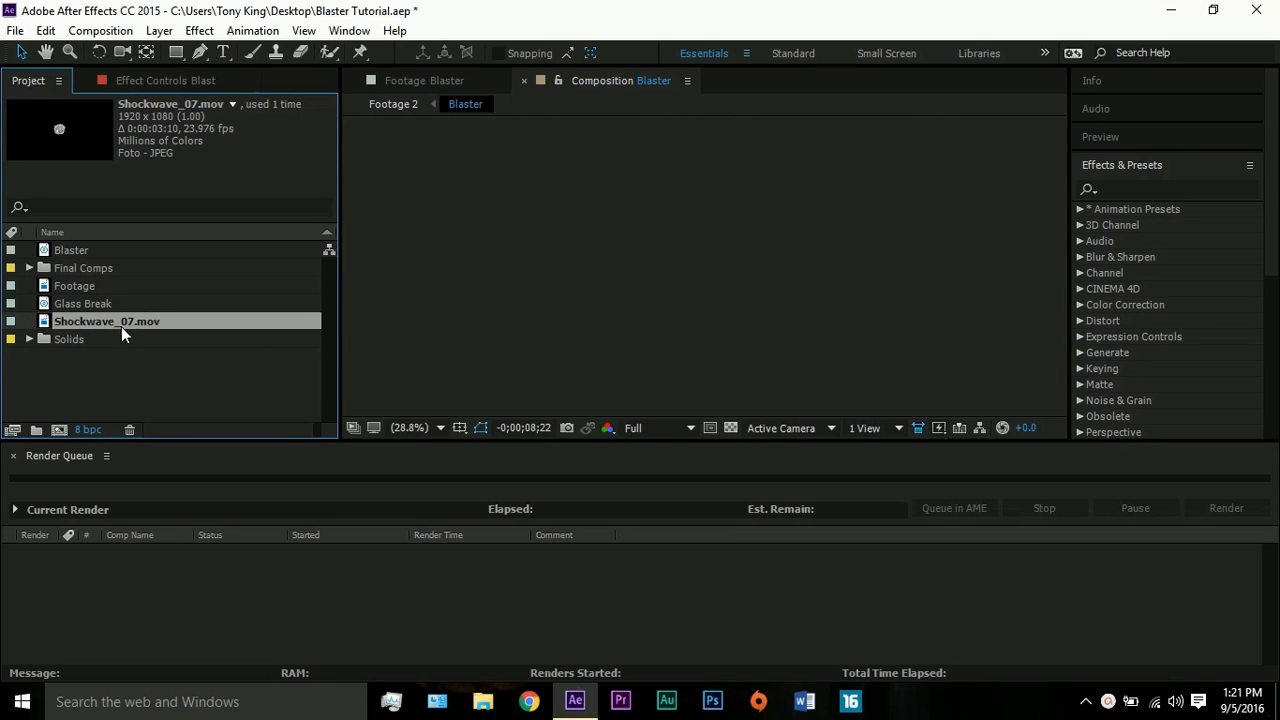
- Create a new composition from the Footage clip in the project
left_click(91, 288)
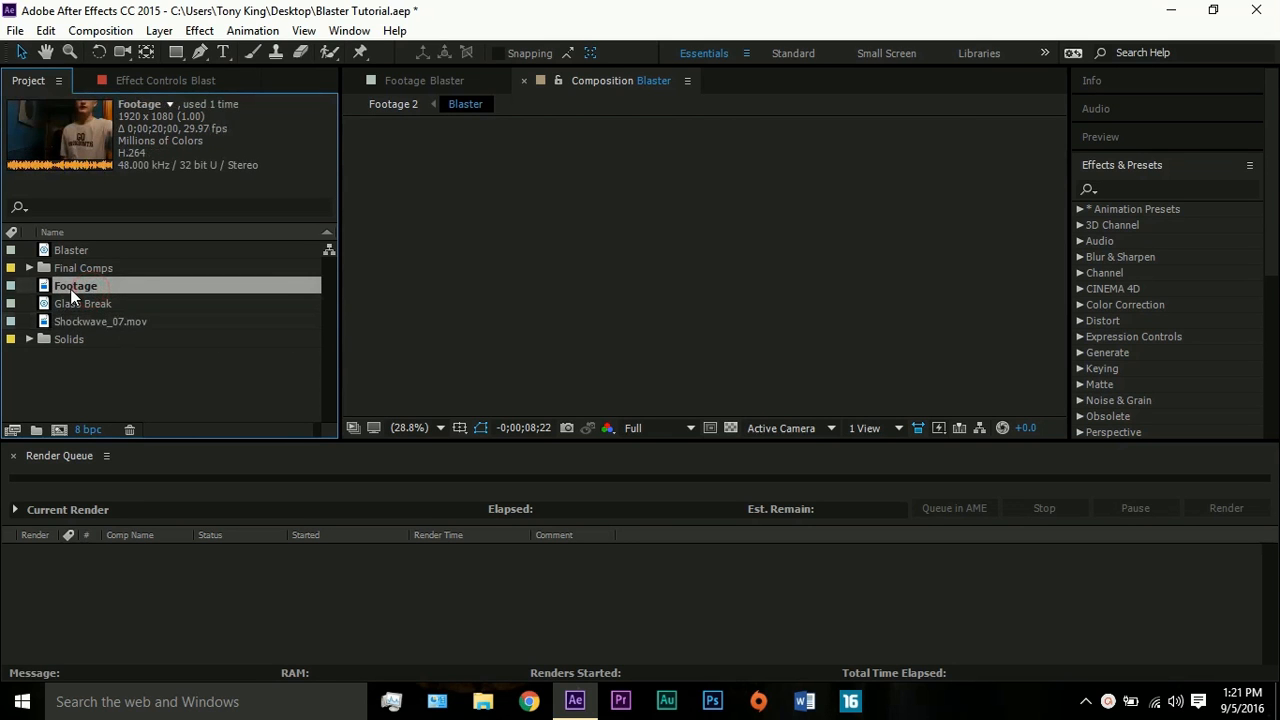
left_click_drag(70, 289, 59, 429)
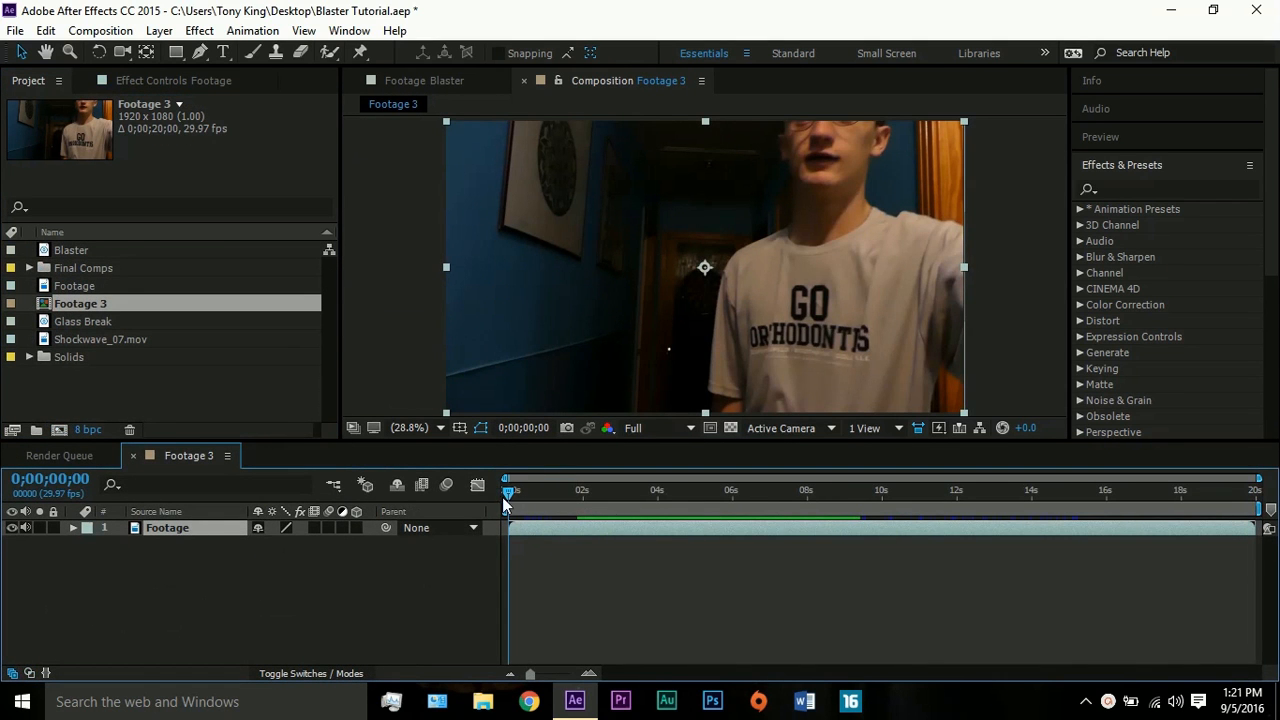
- Cut the unneeded beginning off the Footage clip and trim the composition to a work area lasting 0;00;11;26
left_click_drag(505, 500, 600, 477)
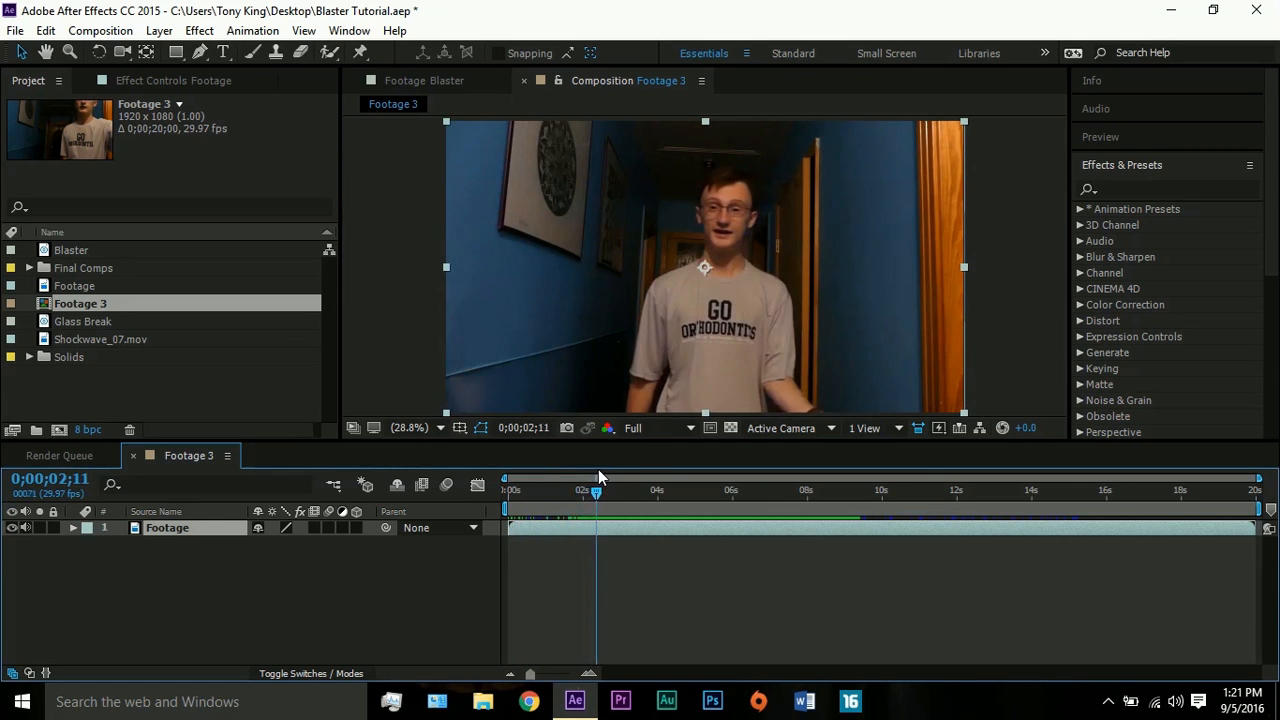
left_click(955, 484)
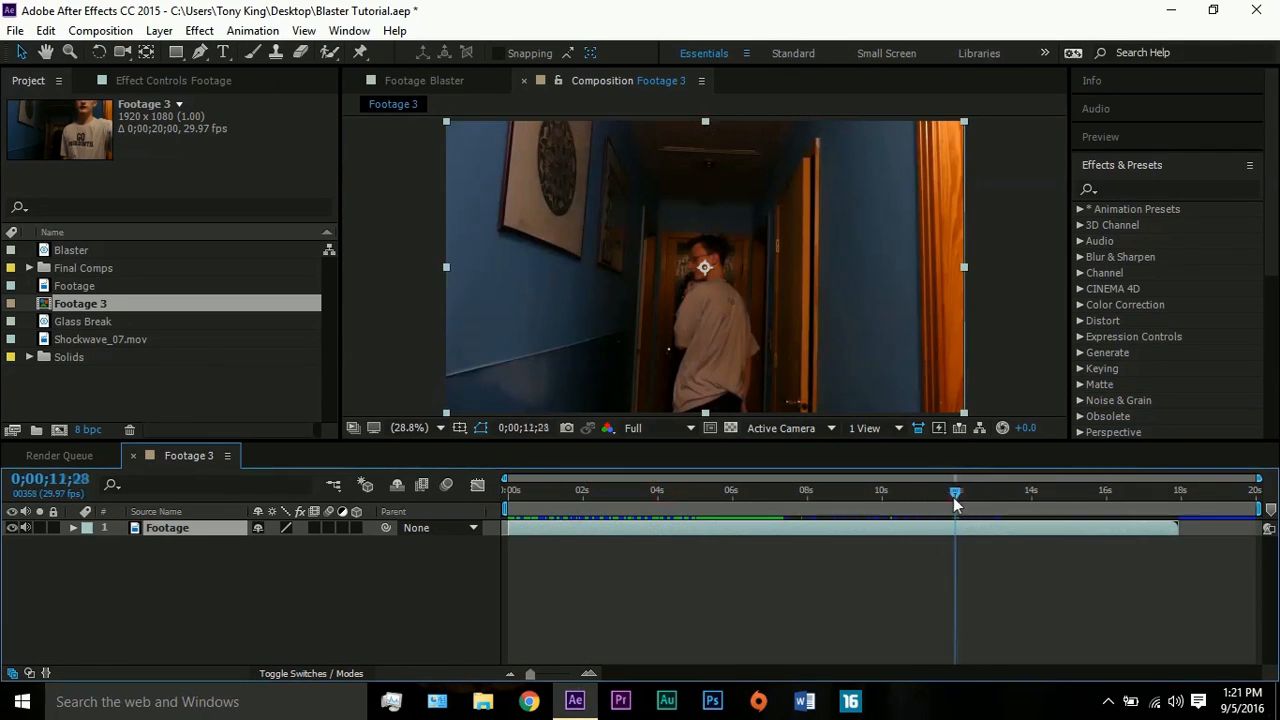
right_click(955, 505)
left_click(965, 560)
- Scrub through the trimmed footage from its start to 0;00;09;05, where the blaster is aimed at the camera
left_click(521, 489)
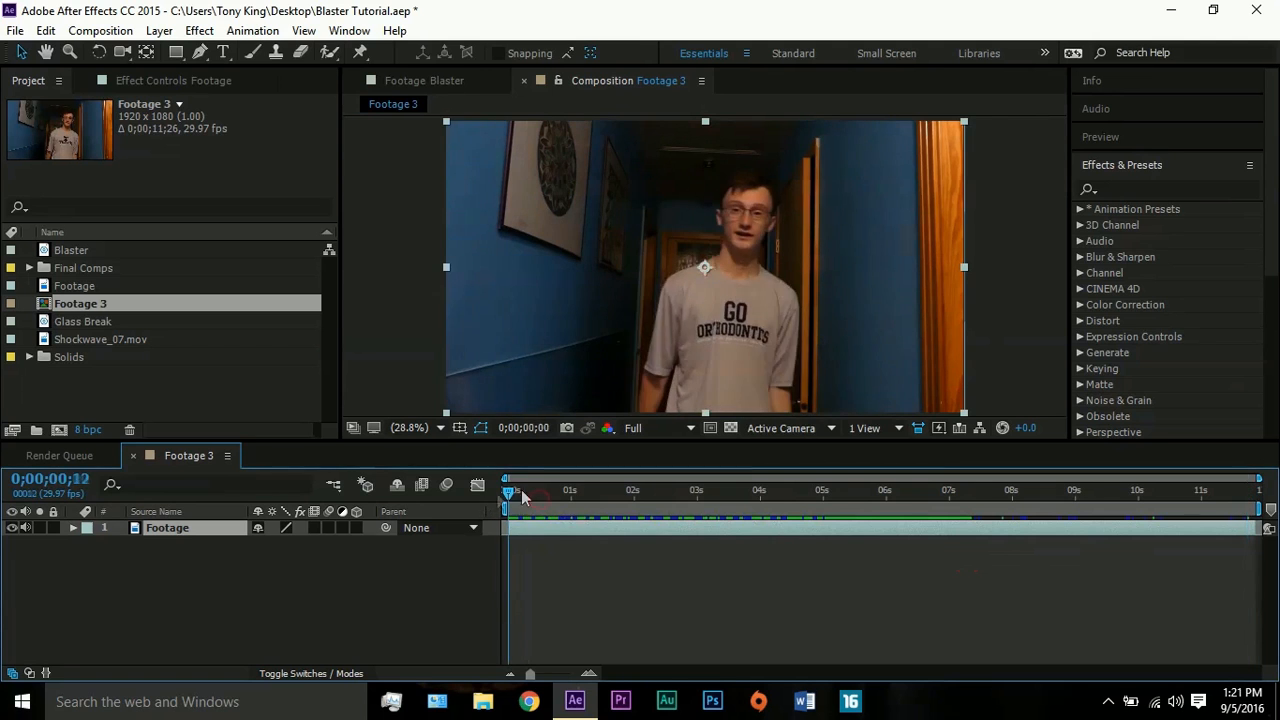
left_click_drag(521, 489, 876, 436)
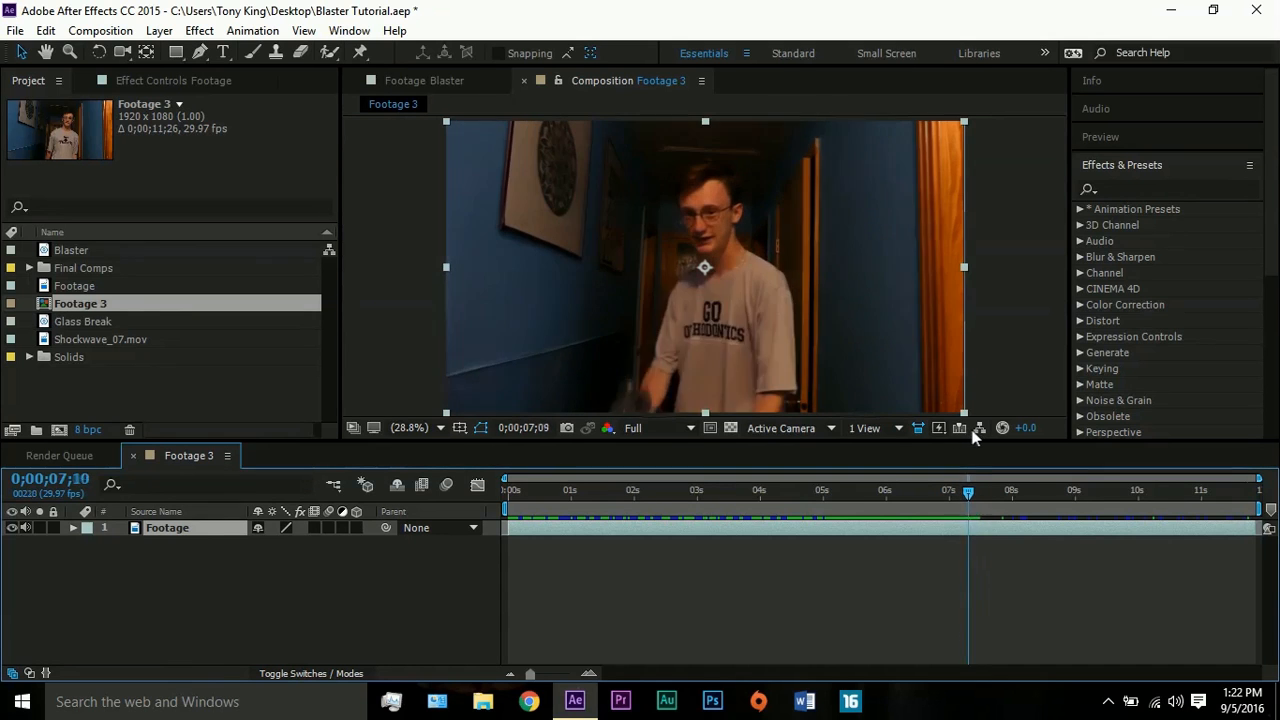
left_click_drag(972, 430, 1082, 421)
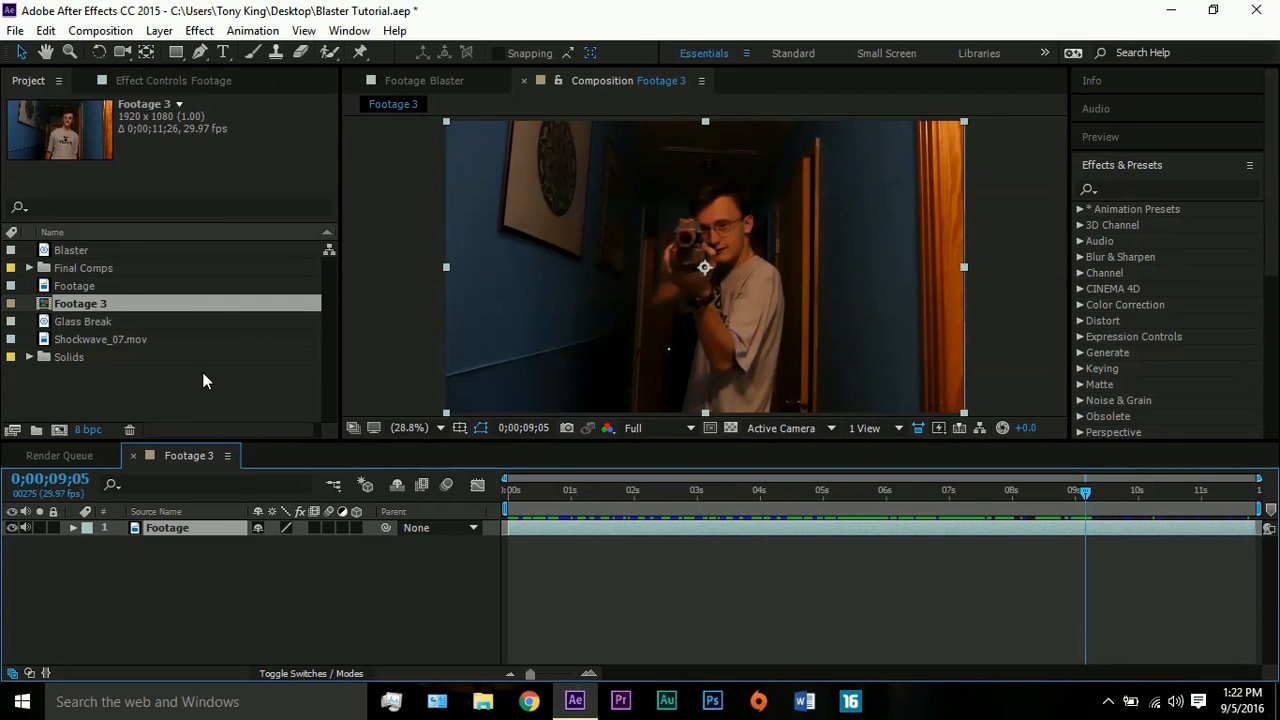
- Create a new composition named Blaster with the HDTV 1080 29.97 preset and a duration of 0;00;06;00
left_click(100, 30)
left_click(118, 51)
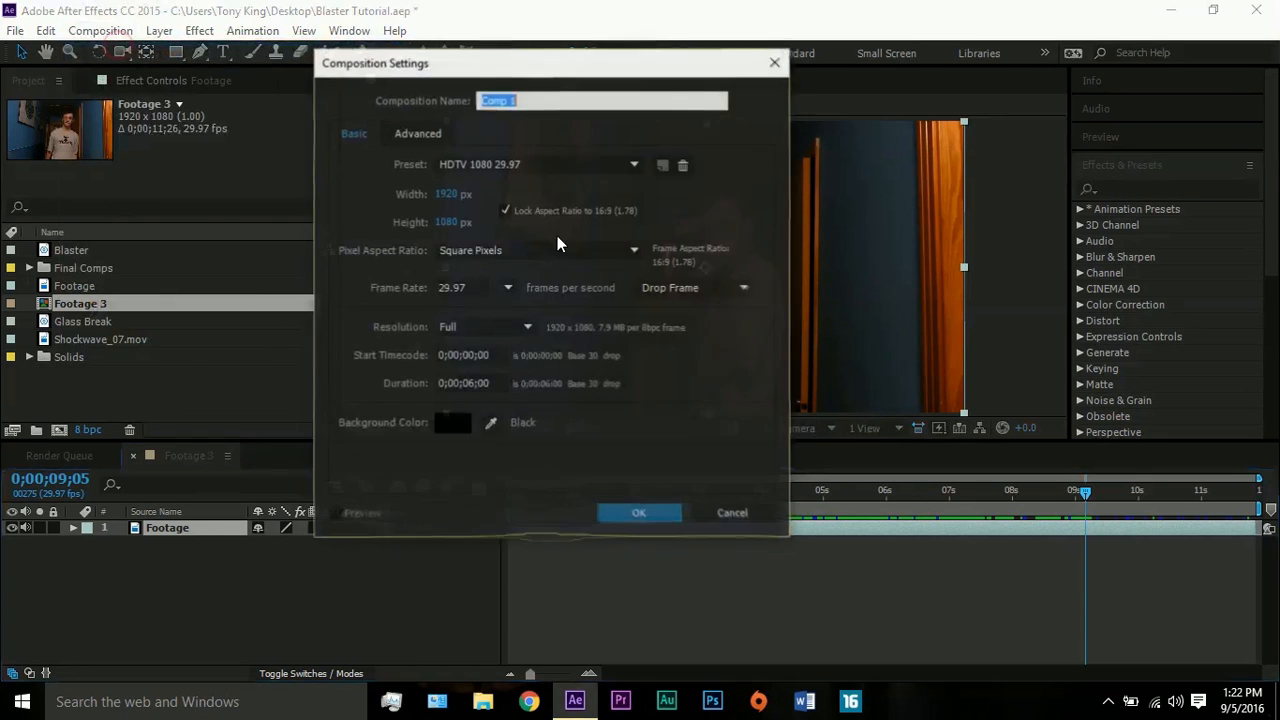
type("Blaster")
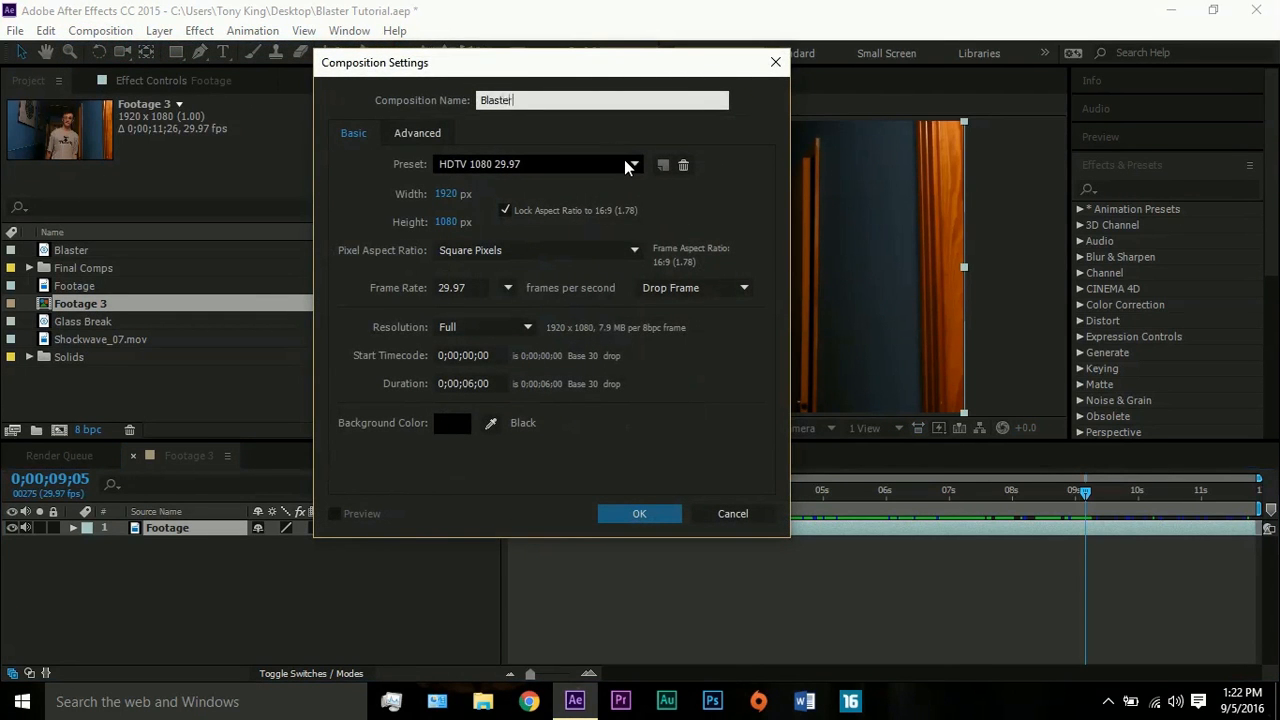
left_click(648, 515)
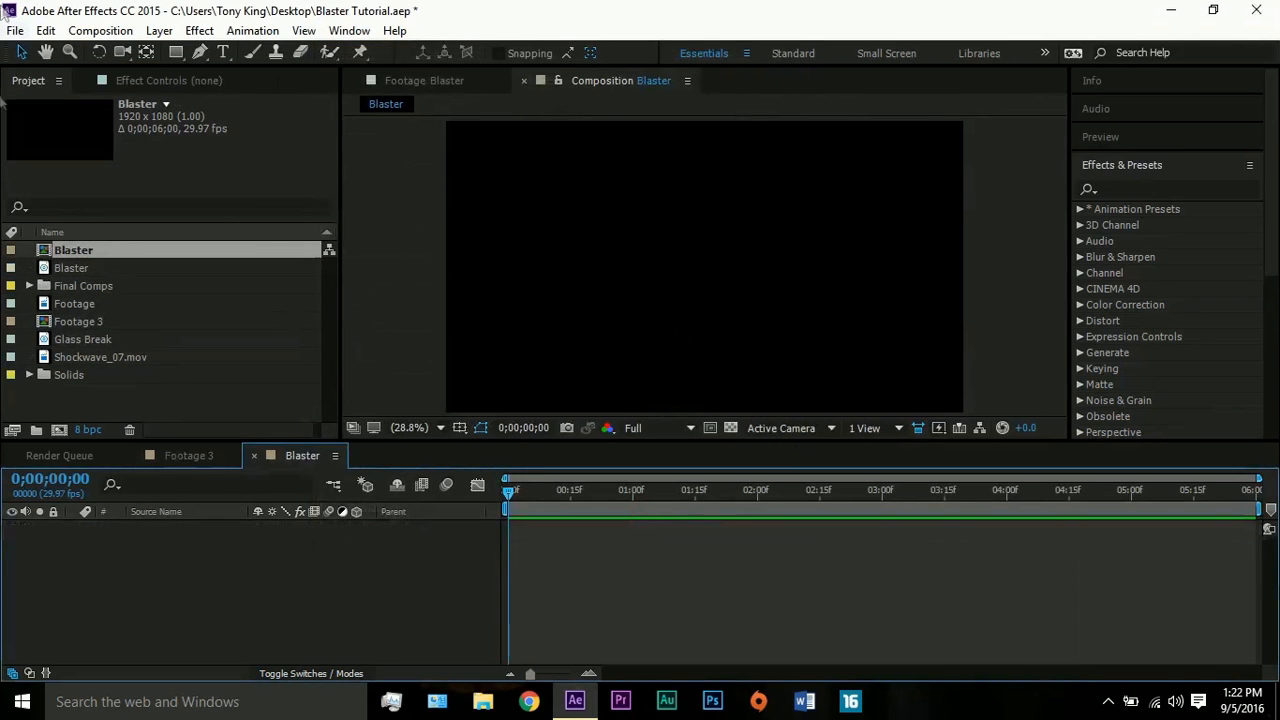
- Add a black 1920 x 1080 px solid layer named Blaster to the Blaster composition
left_click(160, 30)
mouse_move(230, 30)
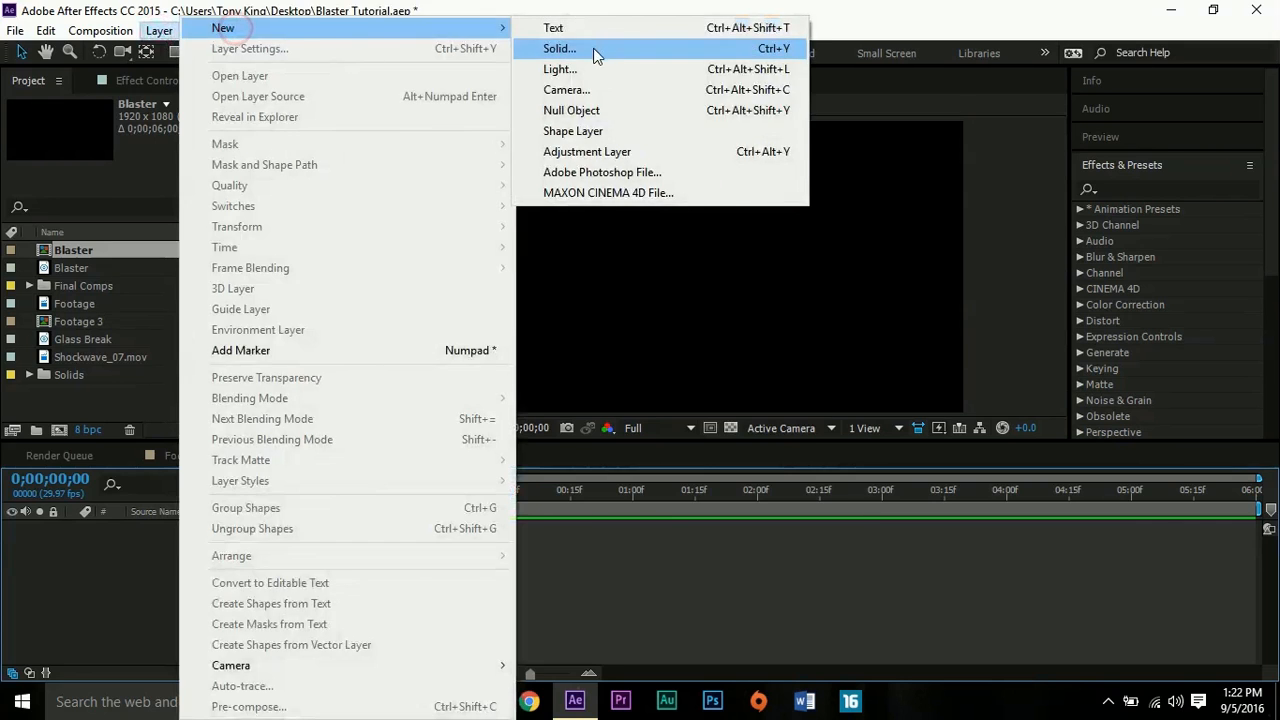
left_click(592, 47)
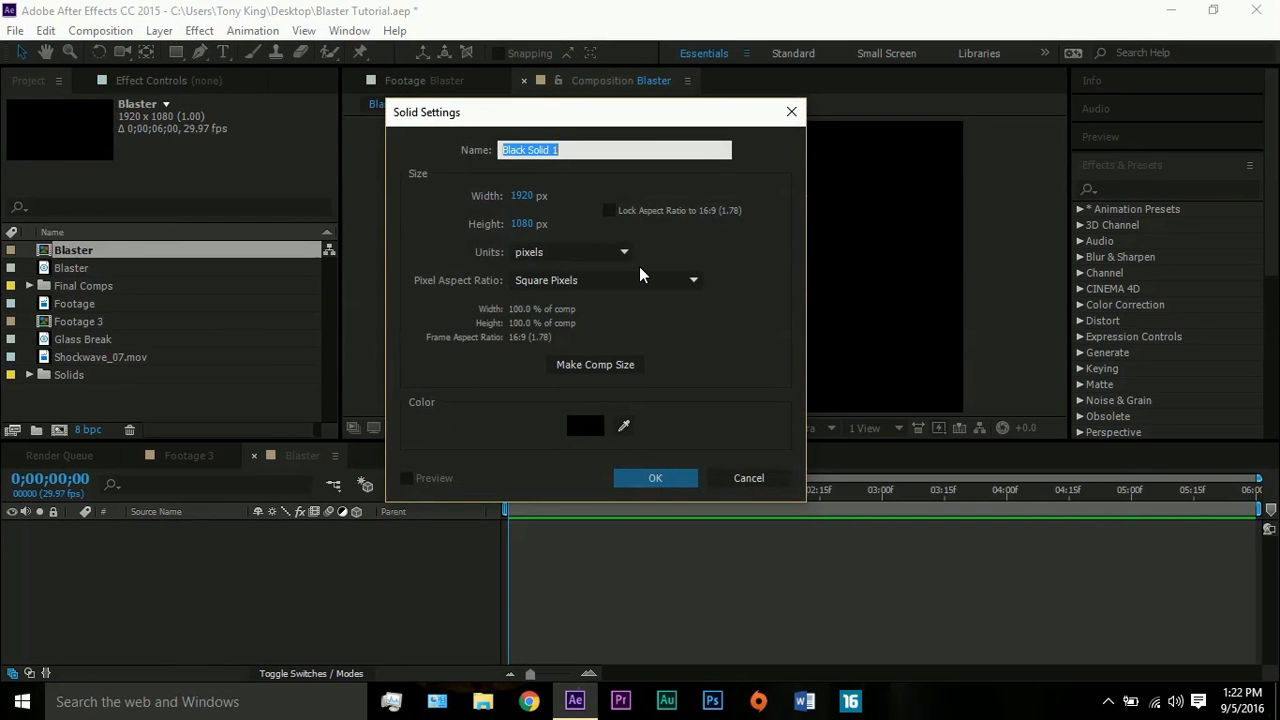
type("Blaster")
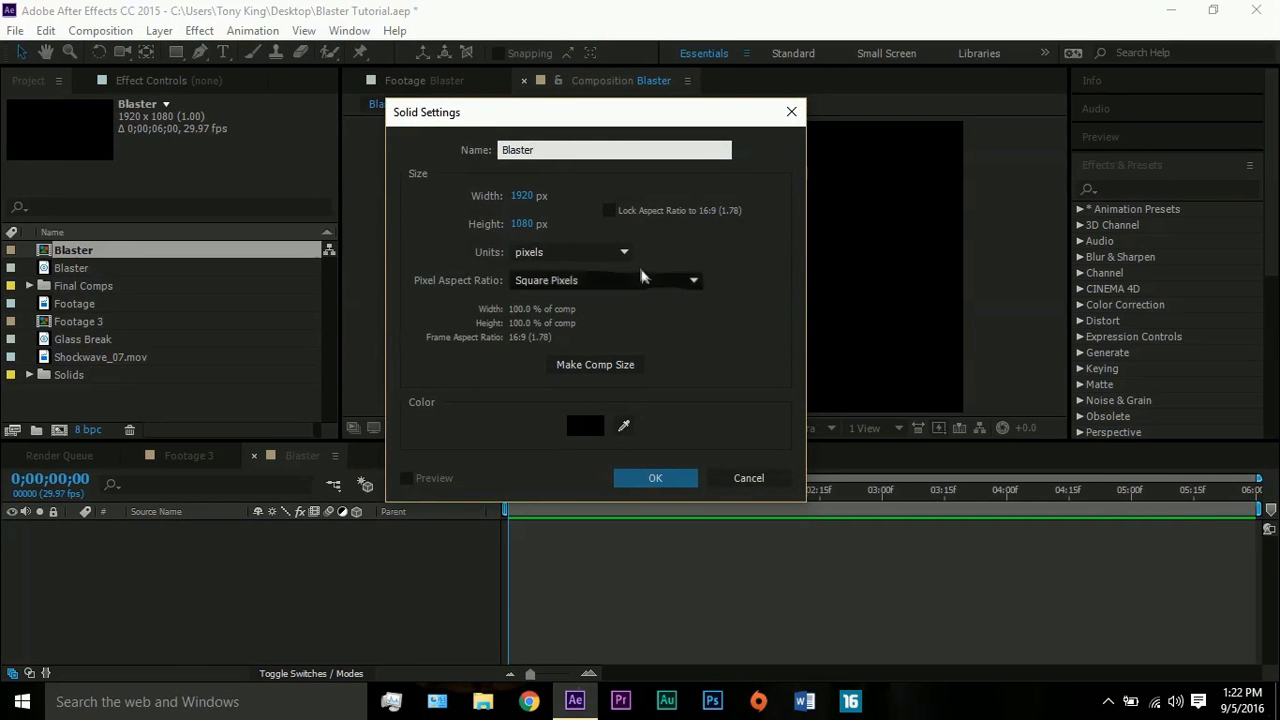
left_click(655, 480)
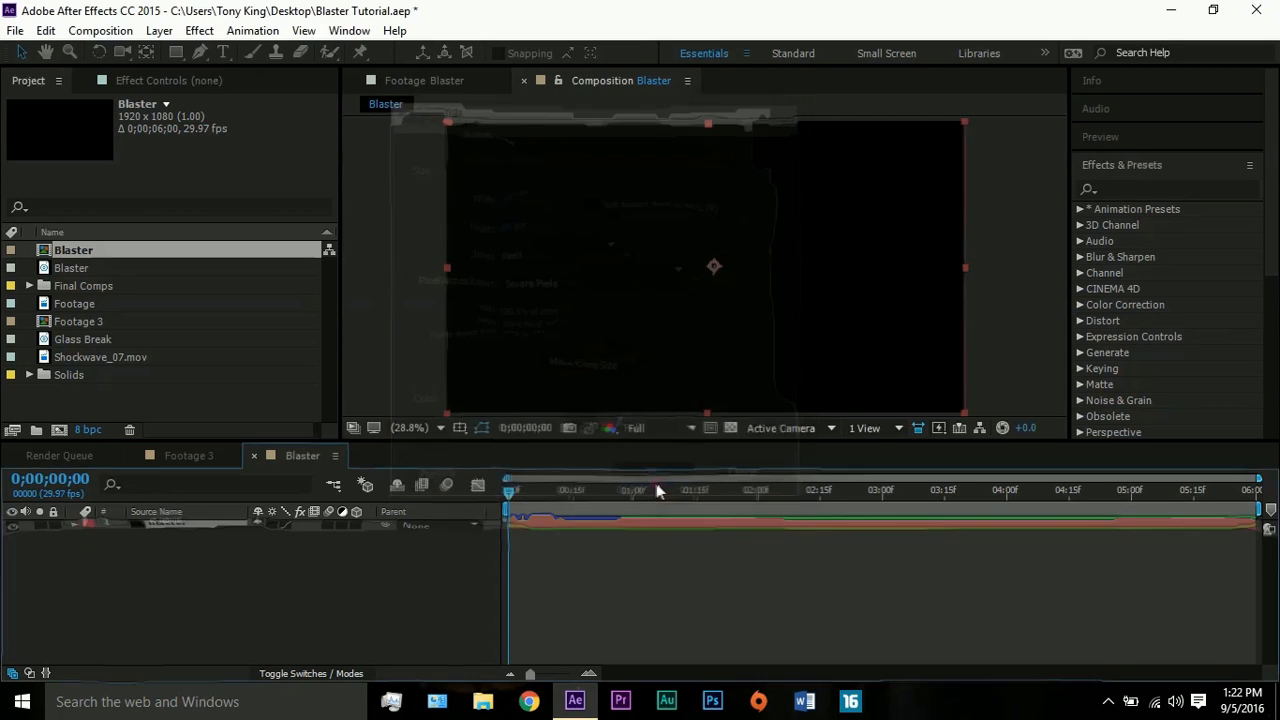
- Draw a short horizontal two-point mask path with the Pen tool on the right half of the Blaster solid
left_click(194, 52)
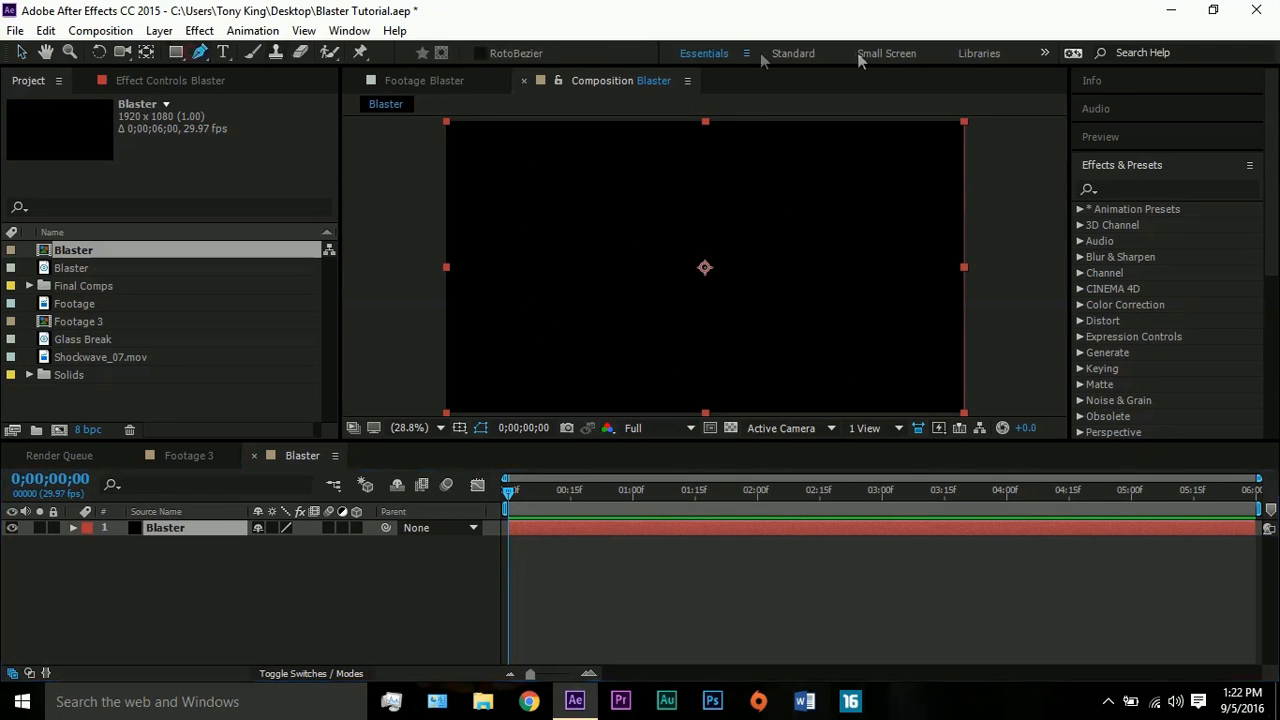
left_click(819, 267)
left_click(921, 268)
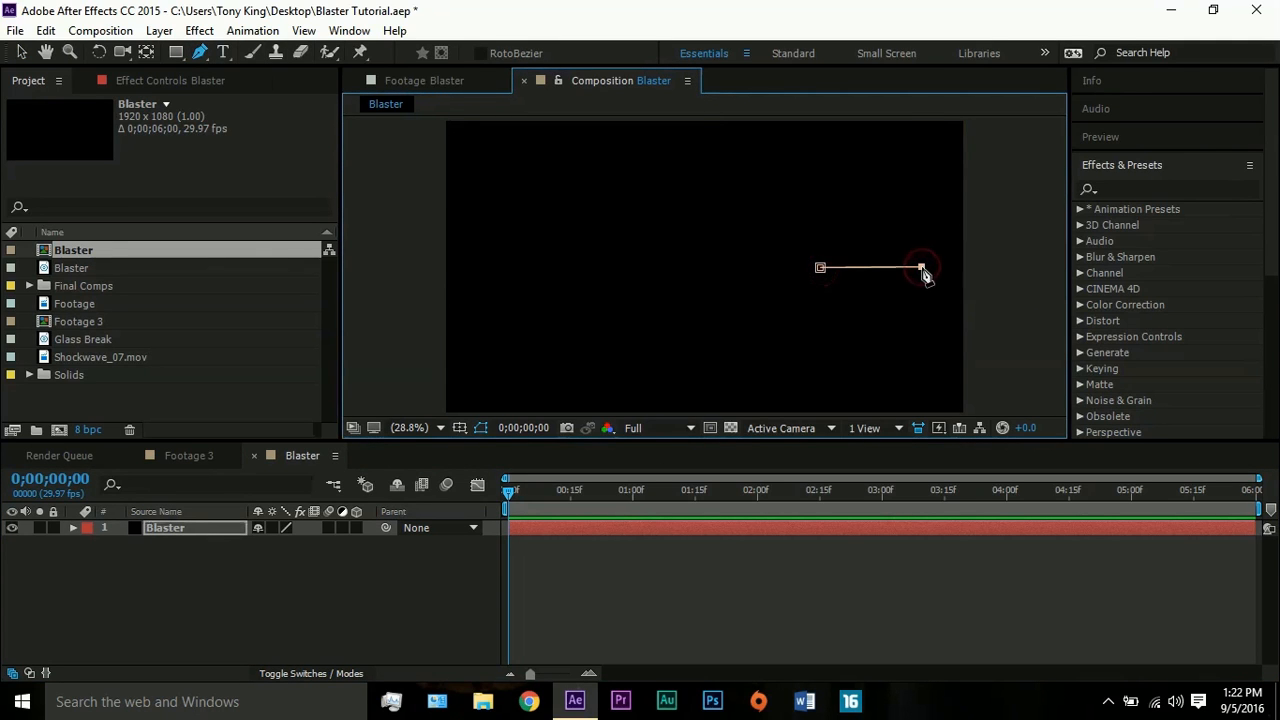
- Search the effects for "saber" and apply Video Copilot's Saber effect to the Blaster solid
left_click(1100, 188)
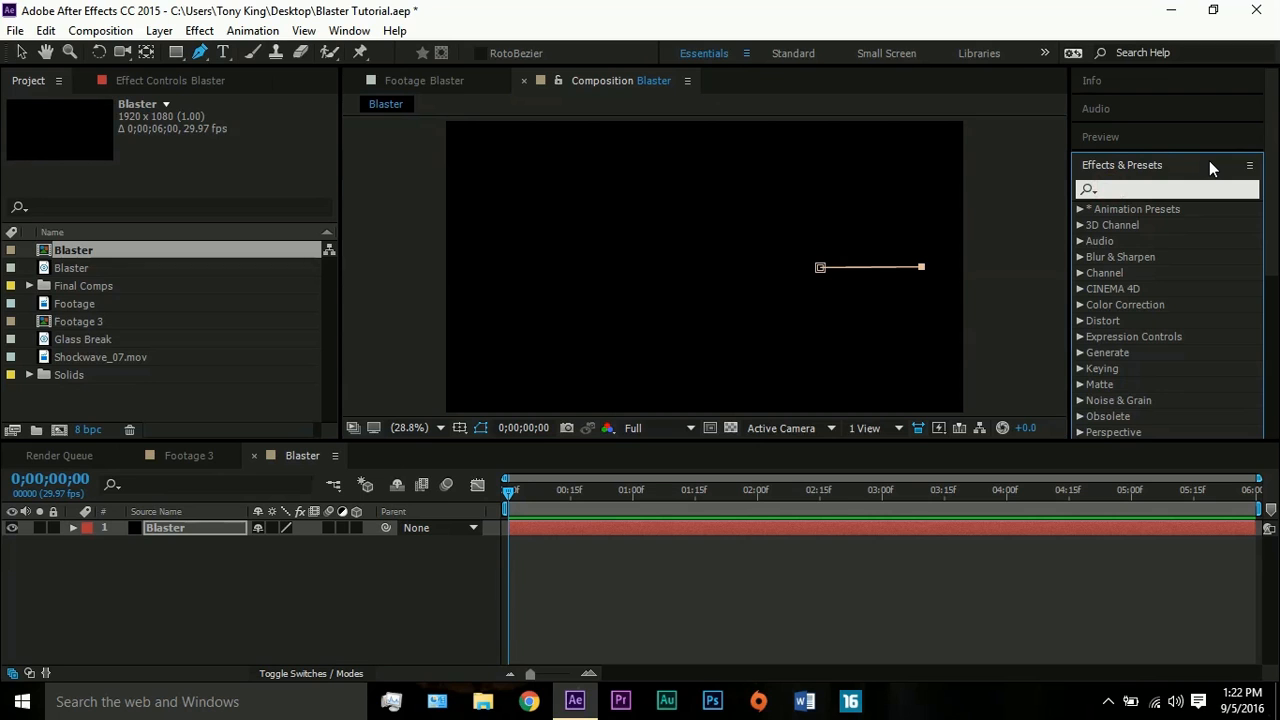
type("saber")
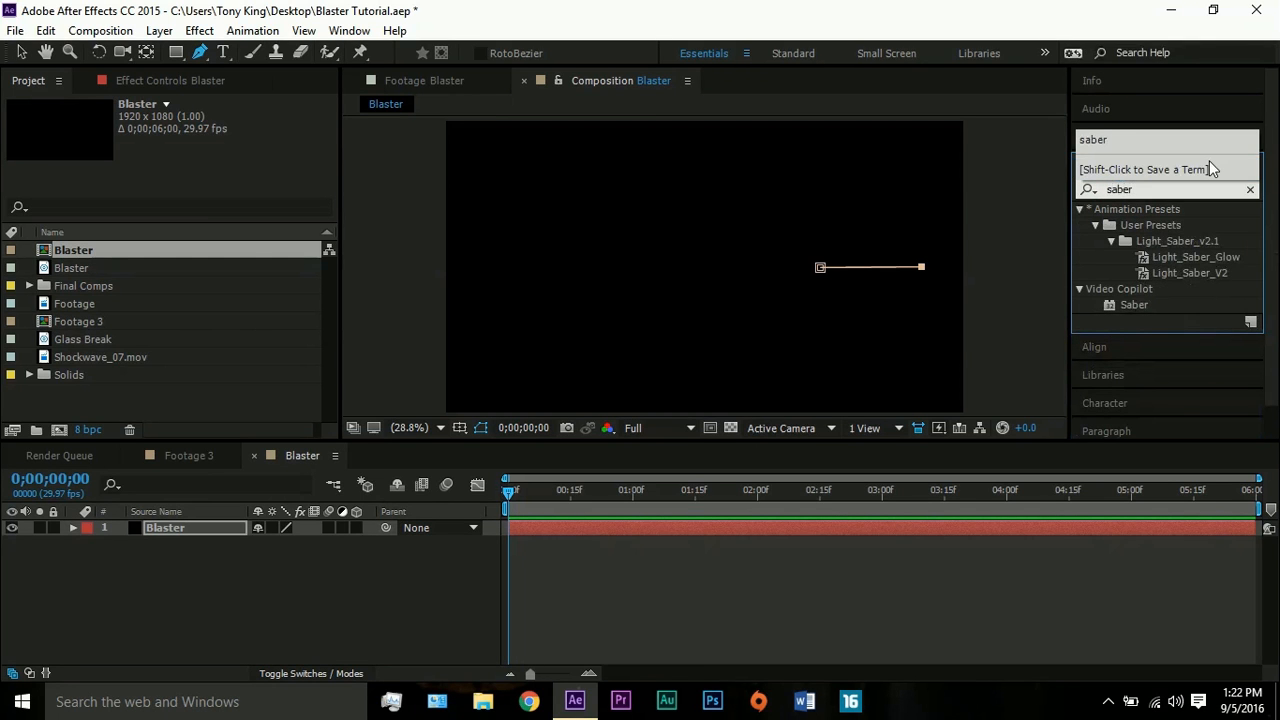
left_click_drag(1134, 304, 1014, 531)
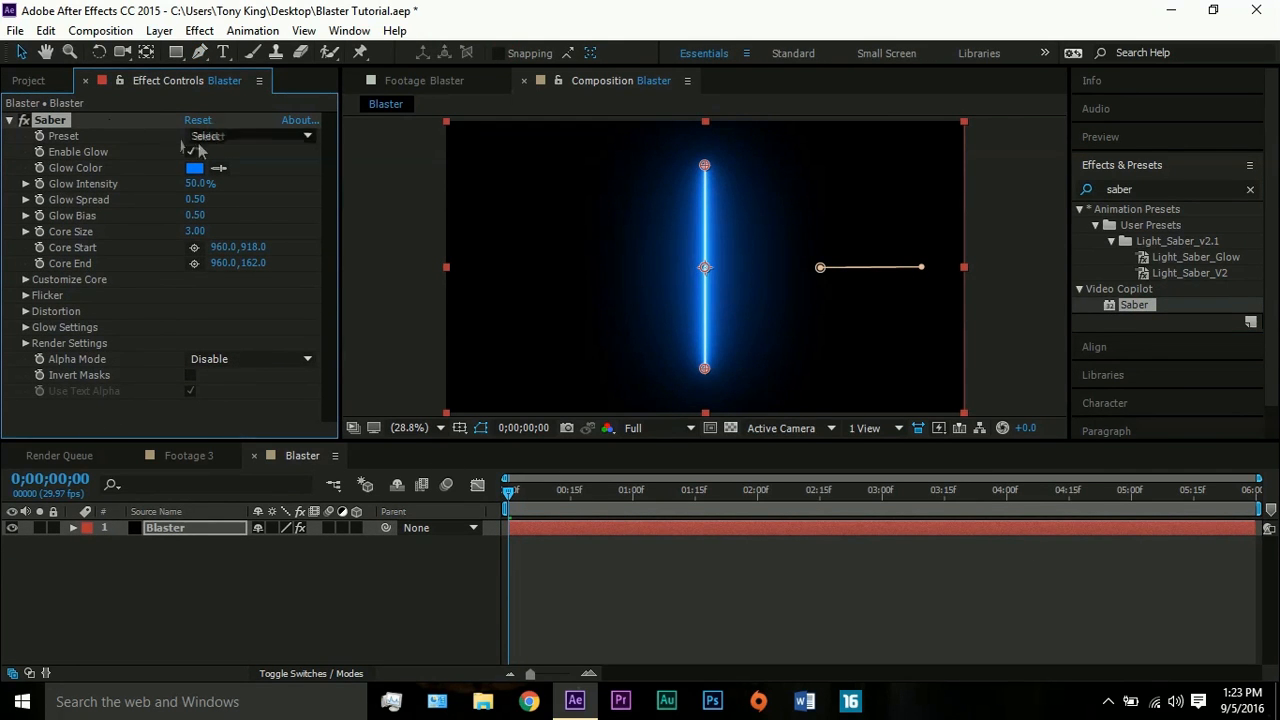
- Try Saber's Hot preset and switch the effect to the Default preset
left_click(300, 136)
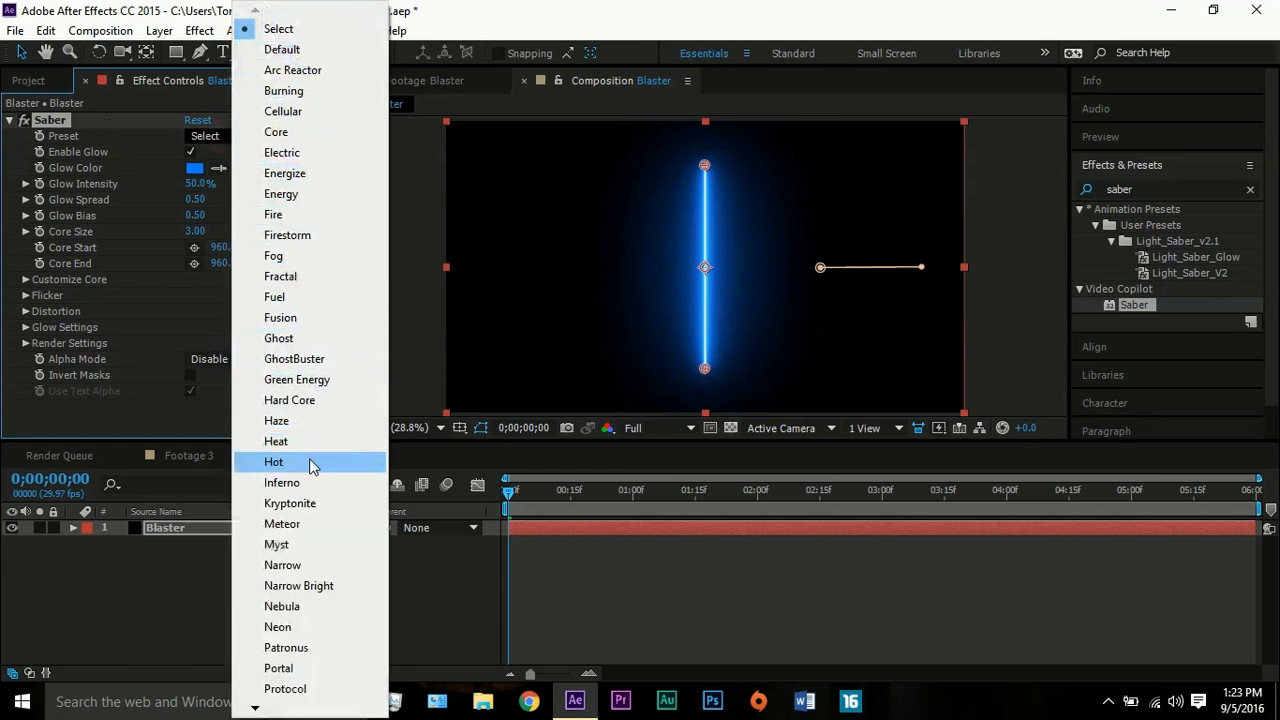
left_click(309, 460)
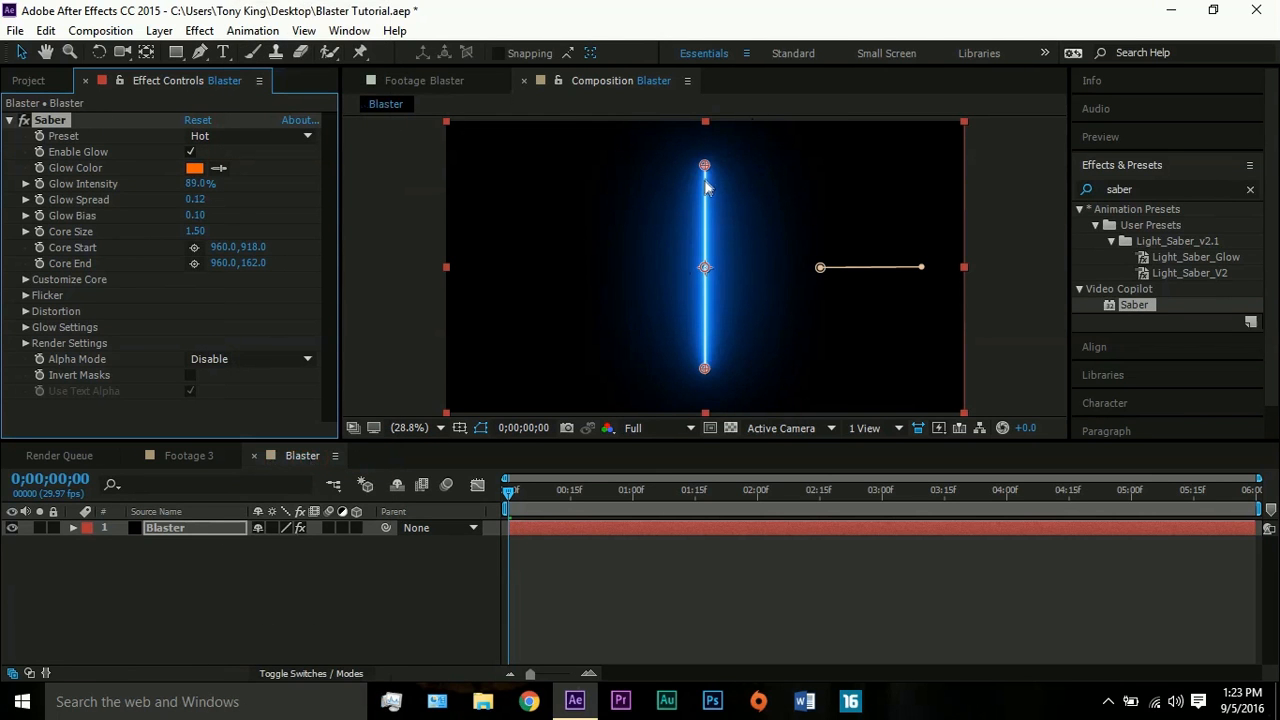
left_click(261, 138)
left_click(296, 51)
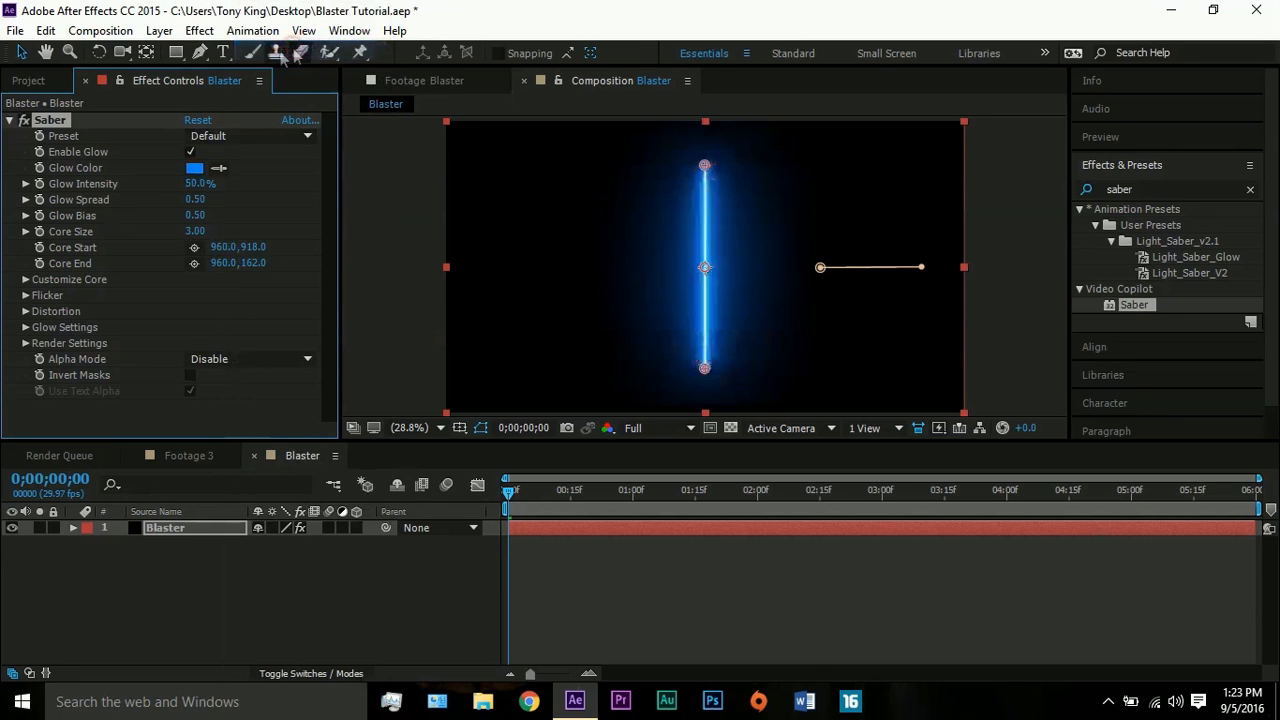
- Set the Saber glow color to pure red, FF0000
left_click(200, 175)
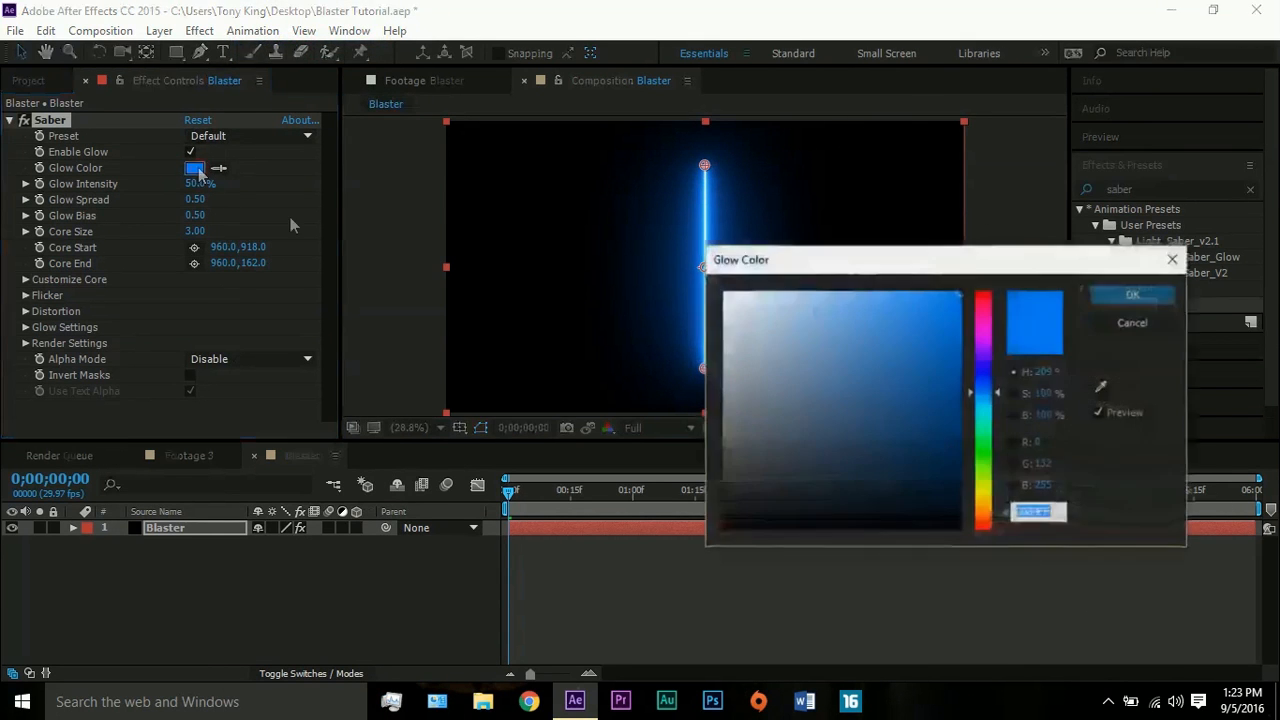
left_click_drag(990, 334, 985, 283)
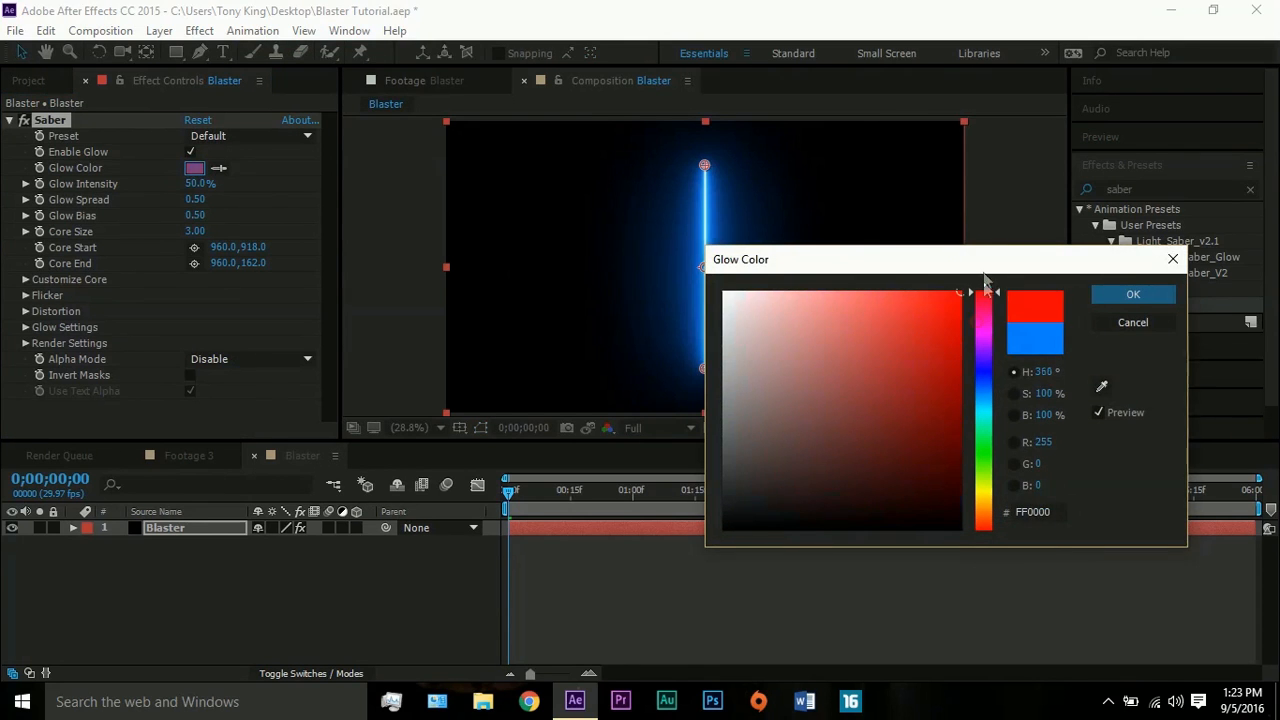
left_click(1122, 300)
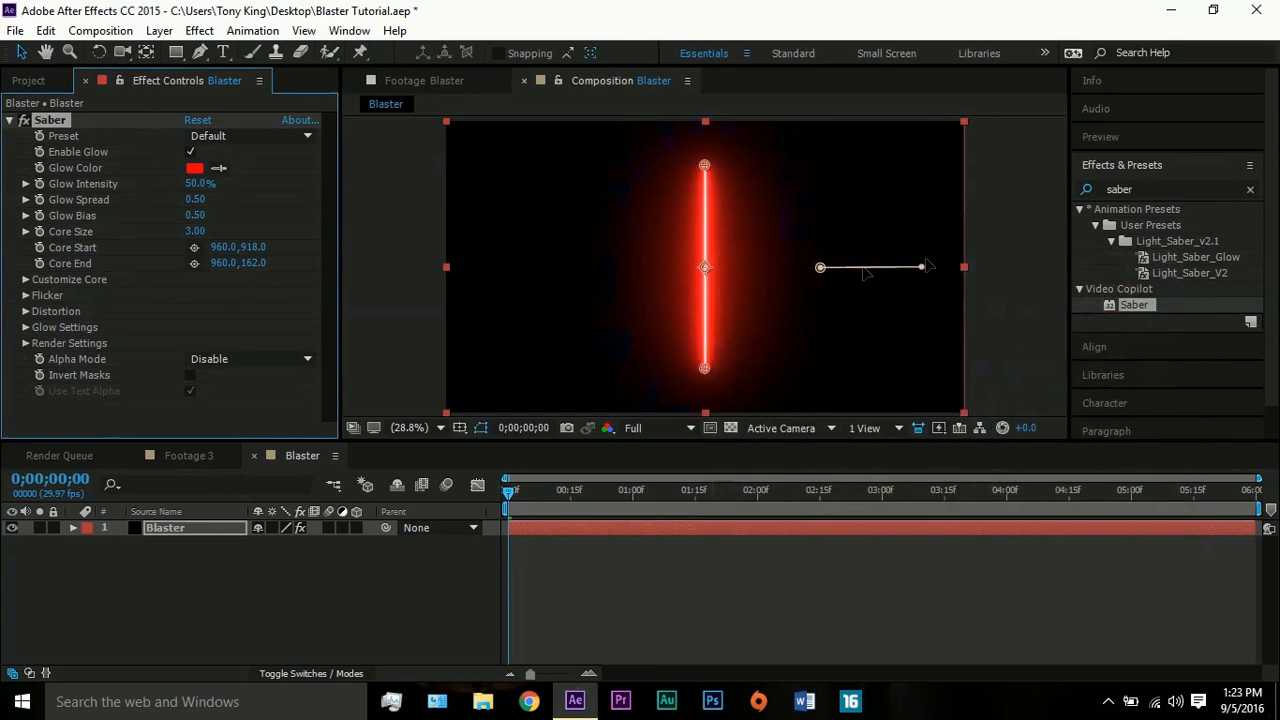
- Change the Saber core type to Layer Masks so the glow follows the drawn mask path
left_click(30, 279)
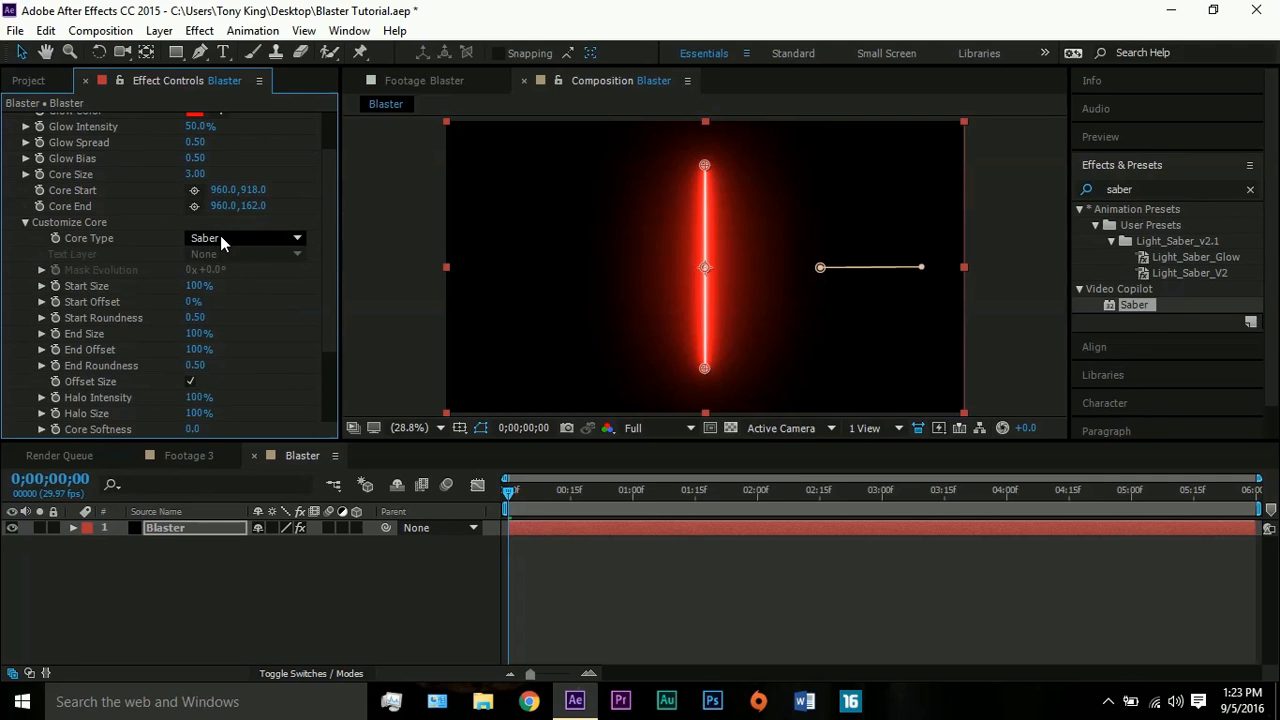
left_click(221, 240)
left_click(226, 280)
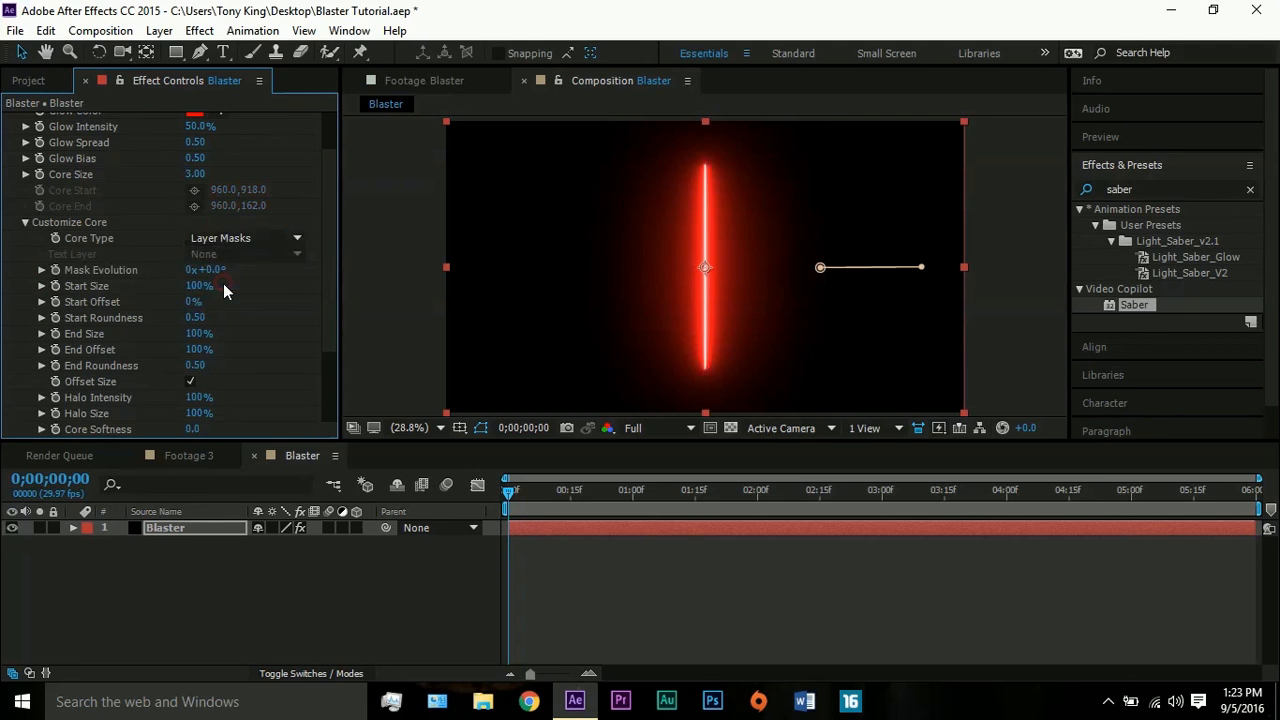
- Set the Saber effect's Core Size to 2.00
left_click_drag(333, 325, 335, 348)
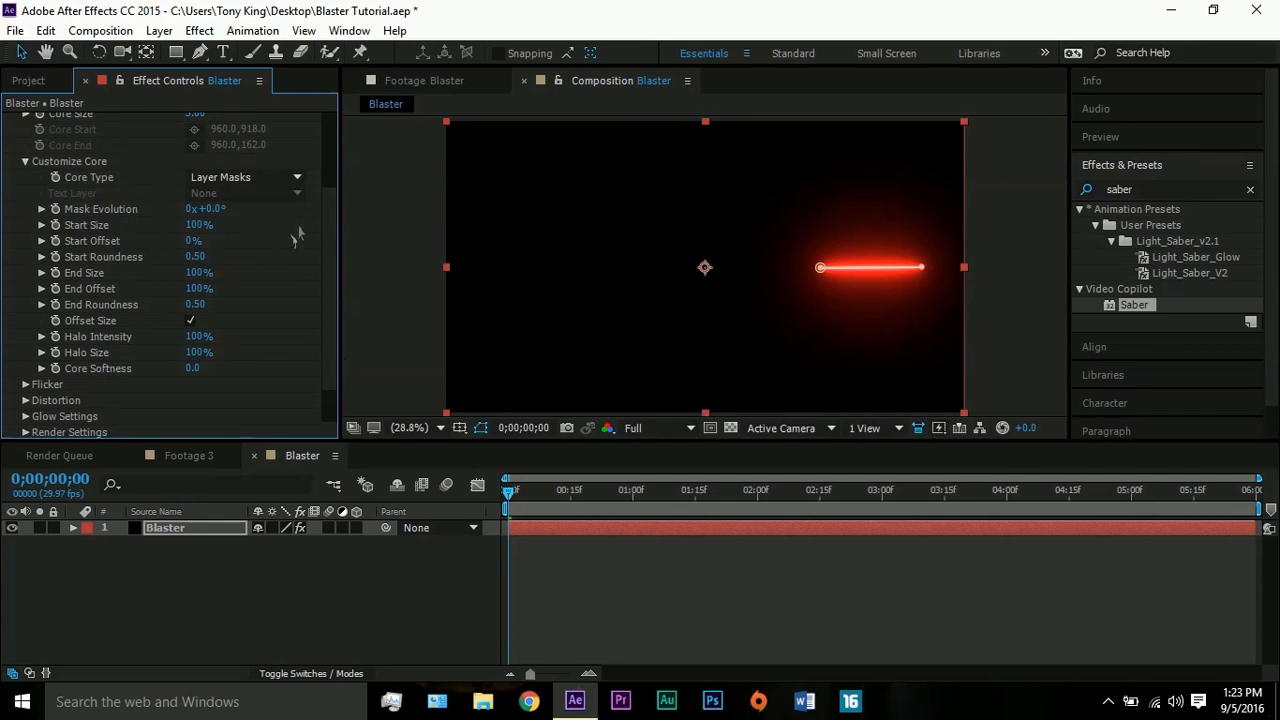
left_click_drag(332, 201, 331, 175)
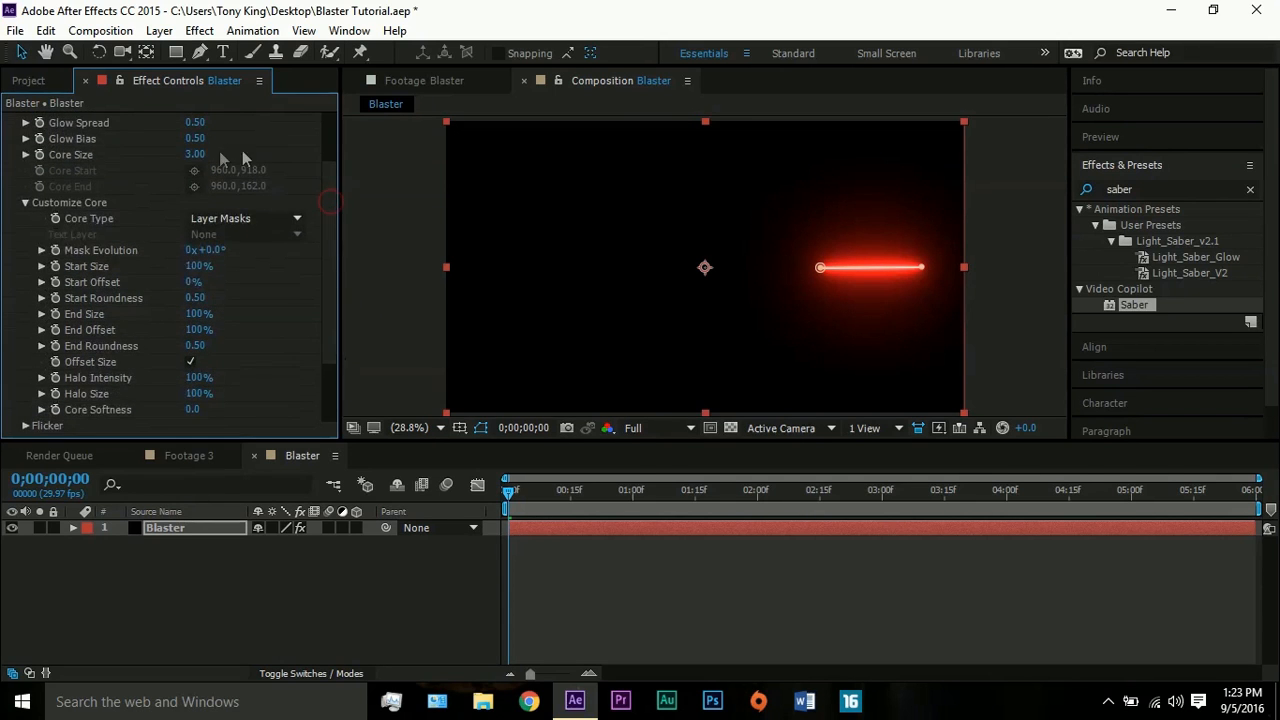
left_click_drag(175, 160, 172, 168)
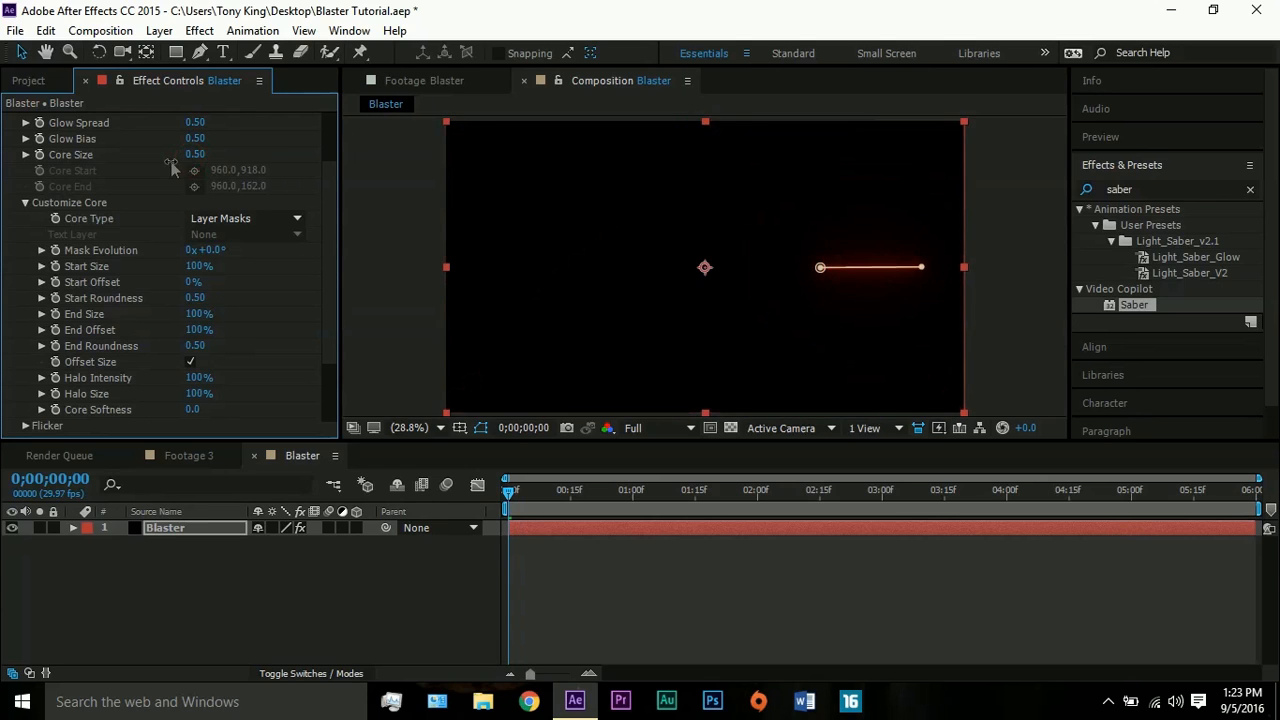
left_click(197, 156)
type("2")
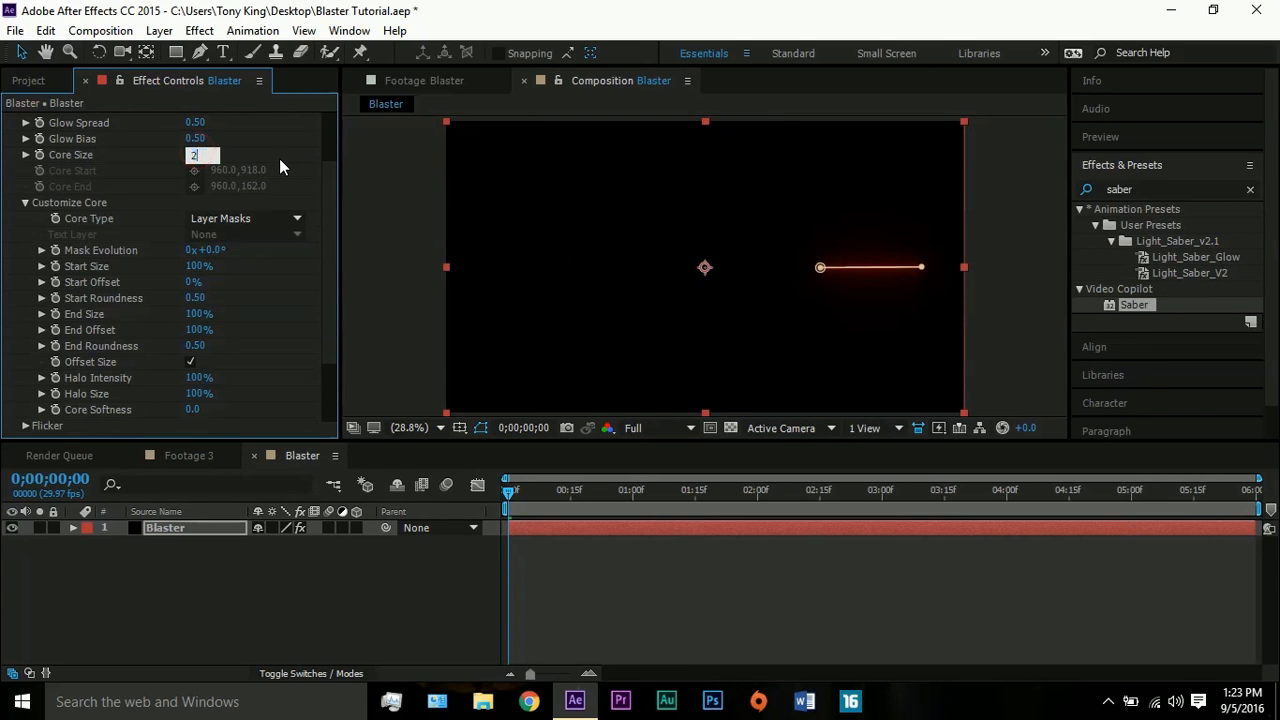
key("Return")
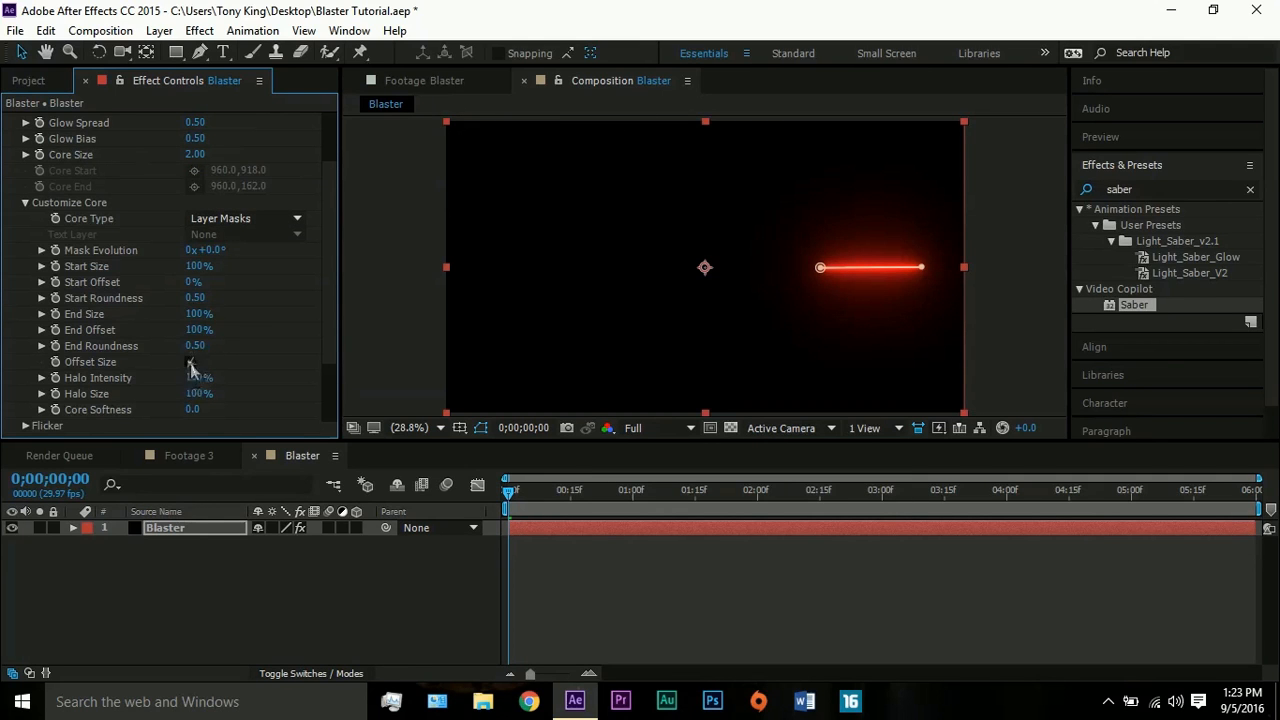
- Set the Saber core's Start Size to 200% and its Core Softness to 3.5, keeping End Size at 100%
left_click_drag(217, 313, 390, 293)
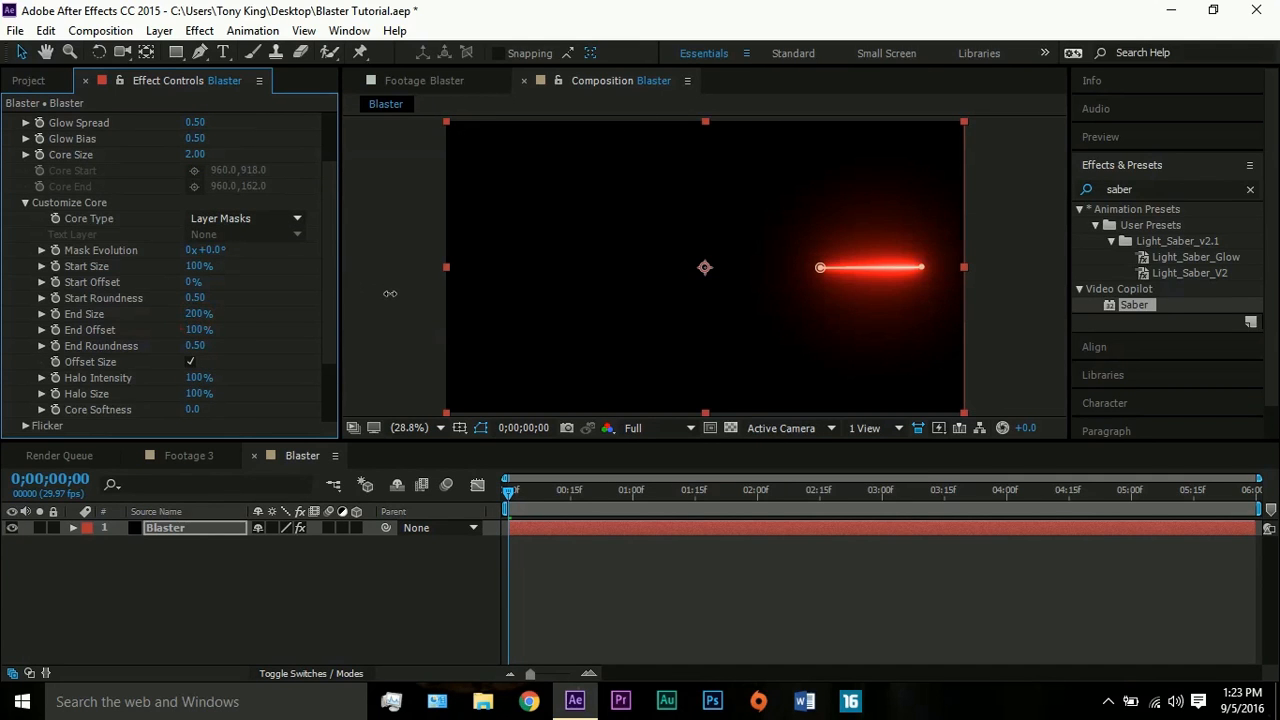
key("ctrl+z")
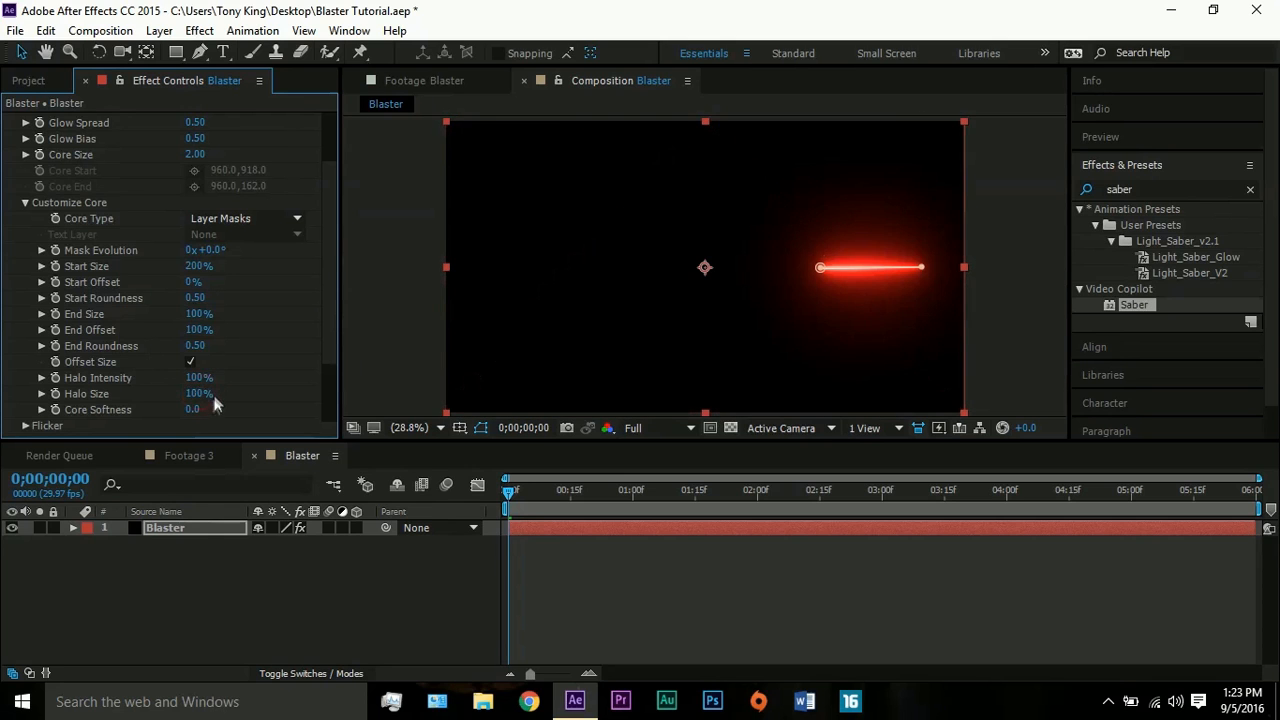
left_click(516, 292)
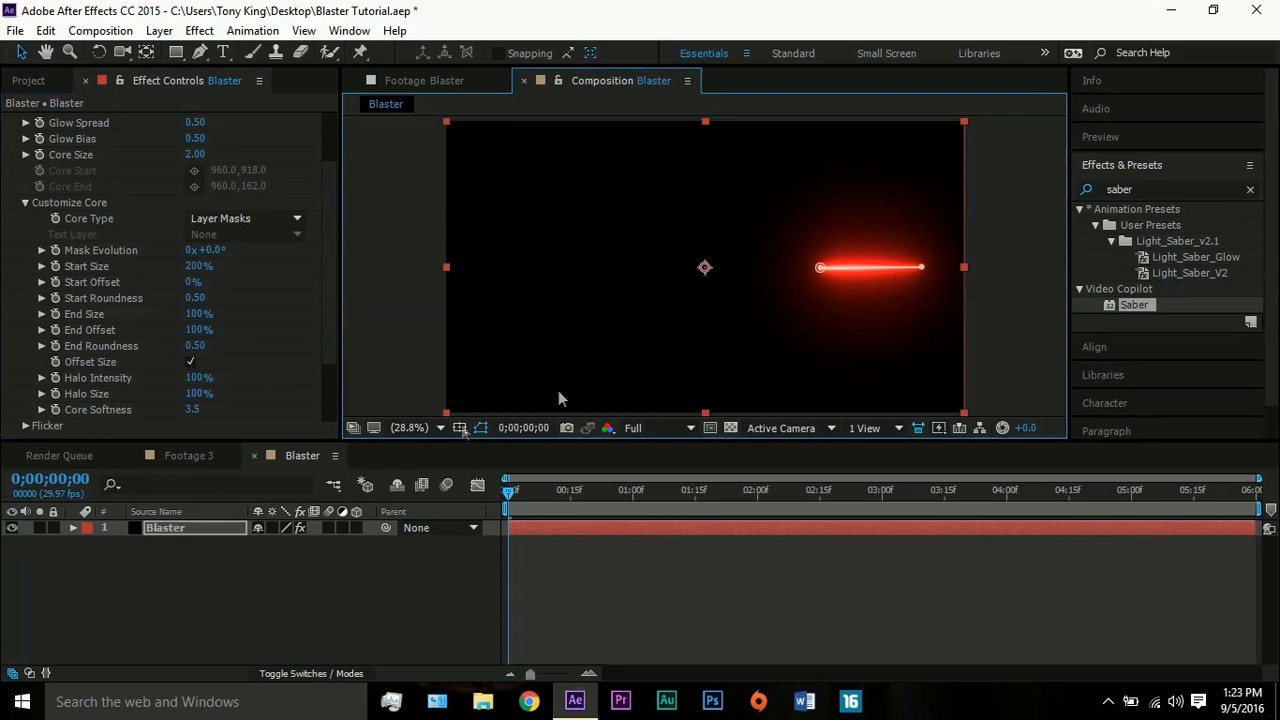
- Hide the mask outline in the viewer and set a Position keyframe on the Blaster layer at 0;00;00;00
left_click(483, 431)
left_click(198, 533)
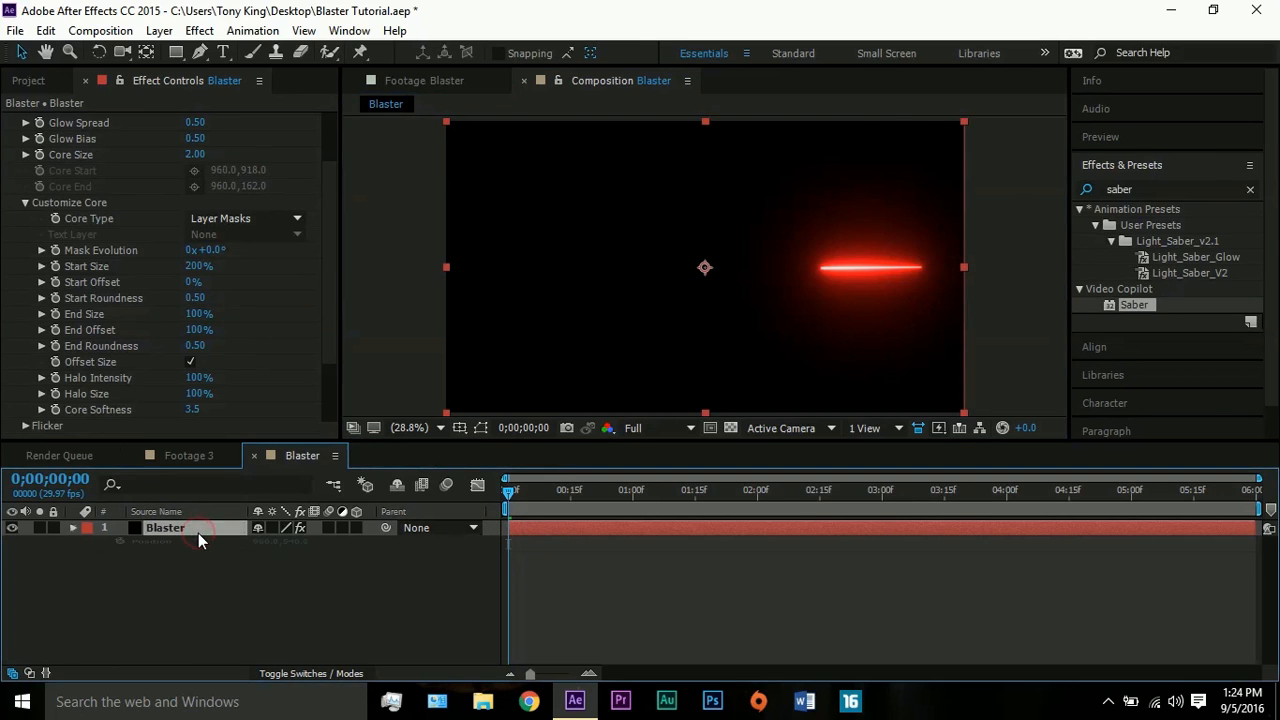
key("p")
left_click(126, 547)
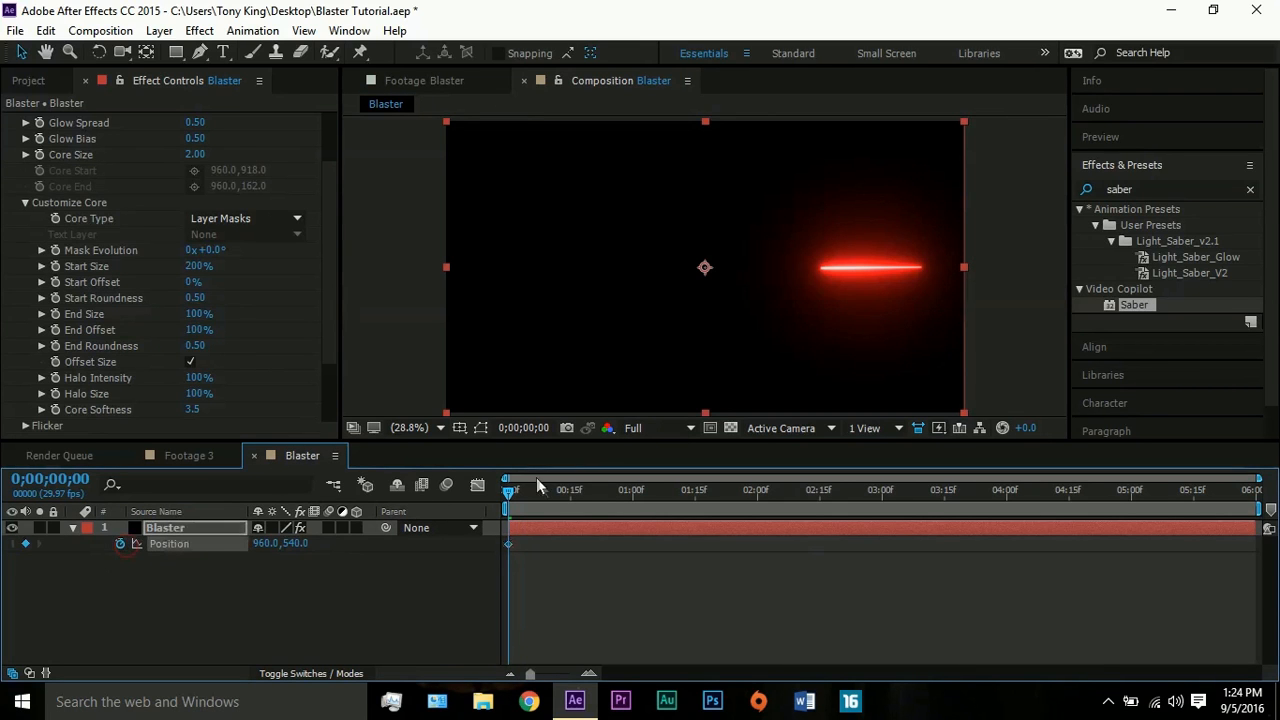
- At 0;00;00;14, keyframe the Blaster layer further left, trying X positions of 100 and -200
left_click_drag(511, 493, 569, 494)
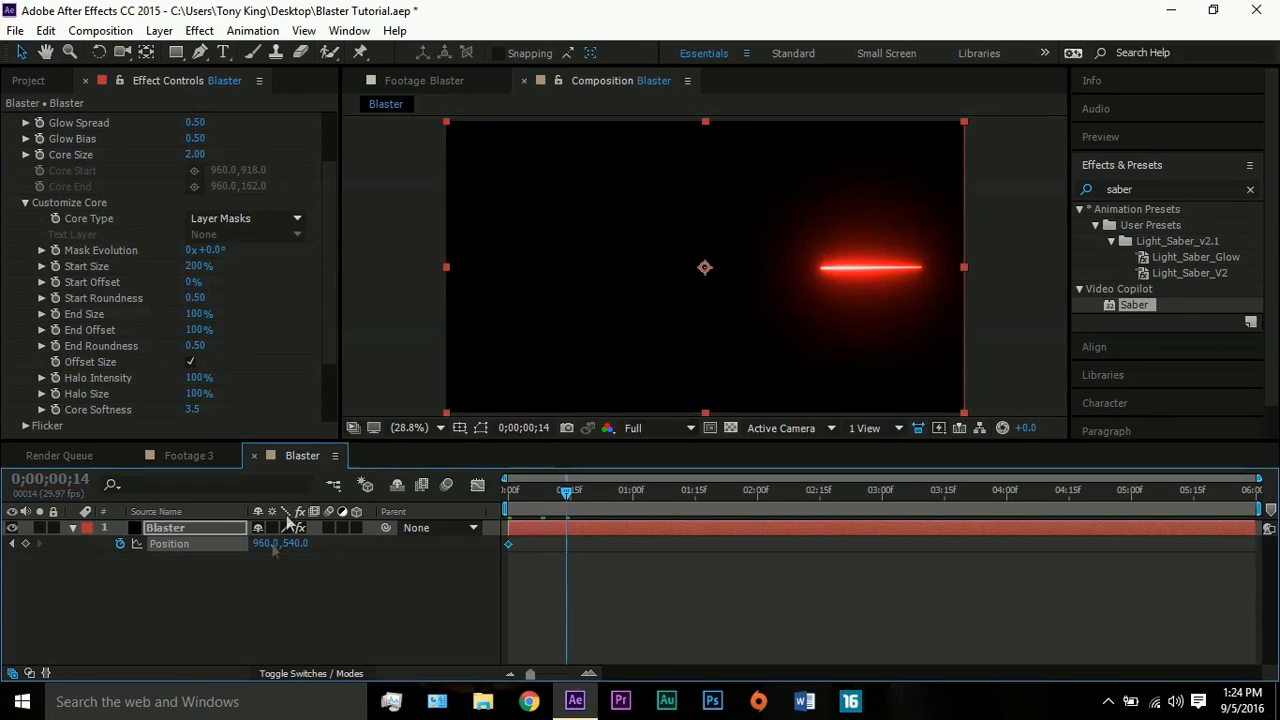
left_click_drag(262, 543, 8, 540)
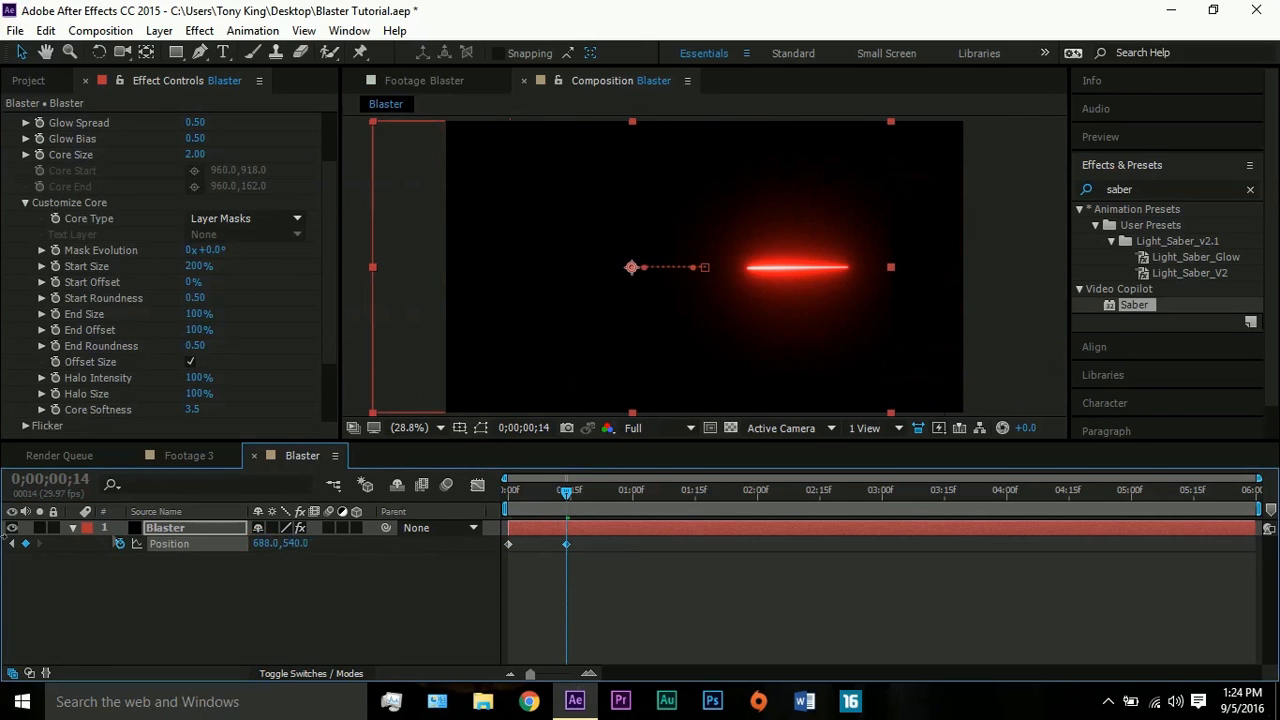
left_click_drag(268, 545, 189, 553)
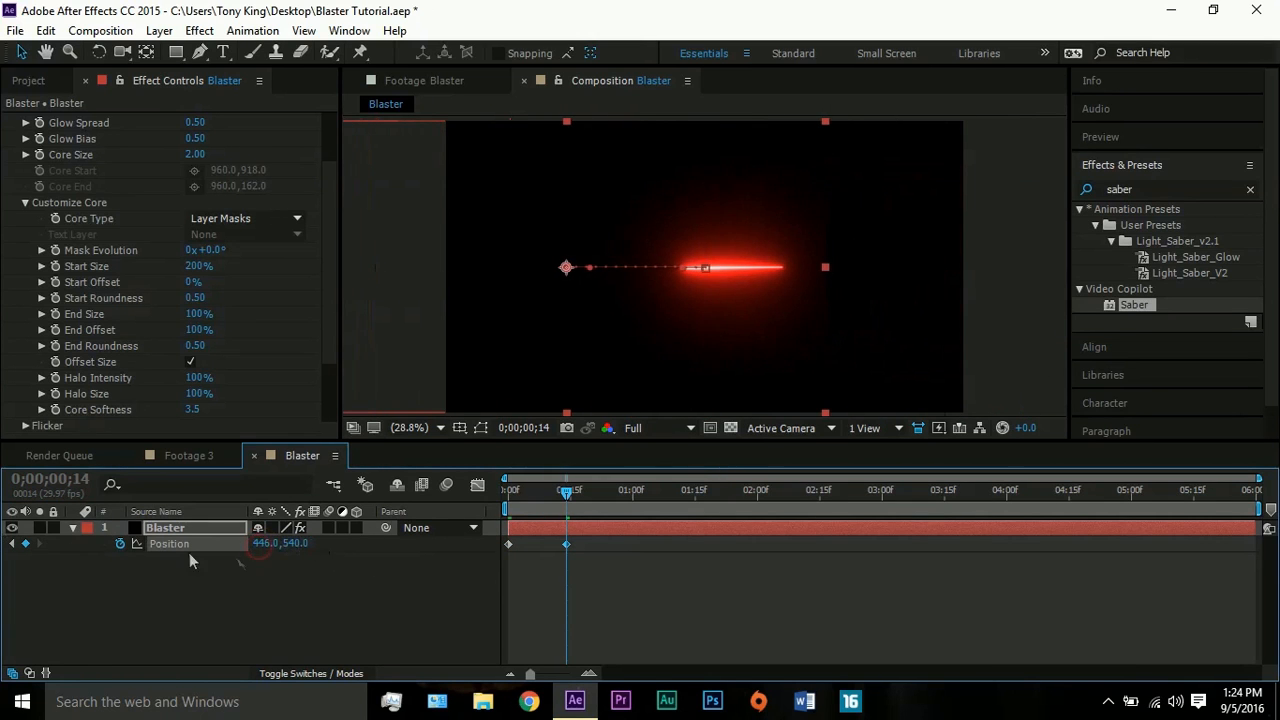
left_click(266, 546)
type("100")
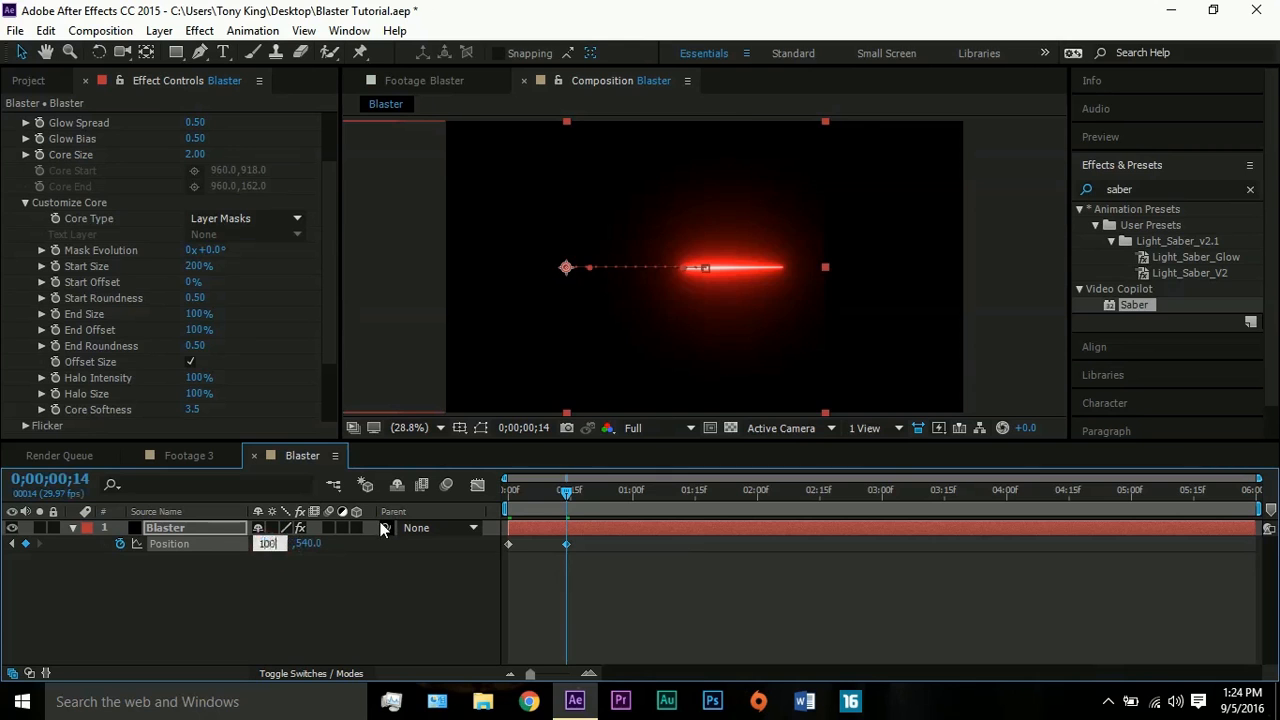
key("Return")
left_click(266, 544)
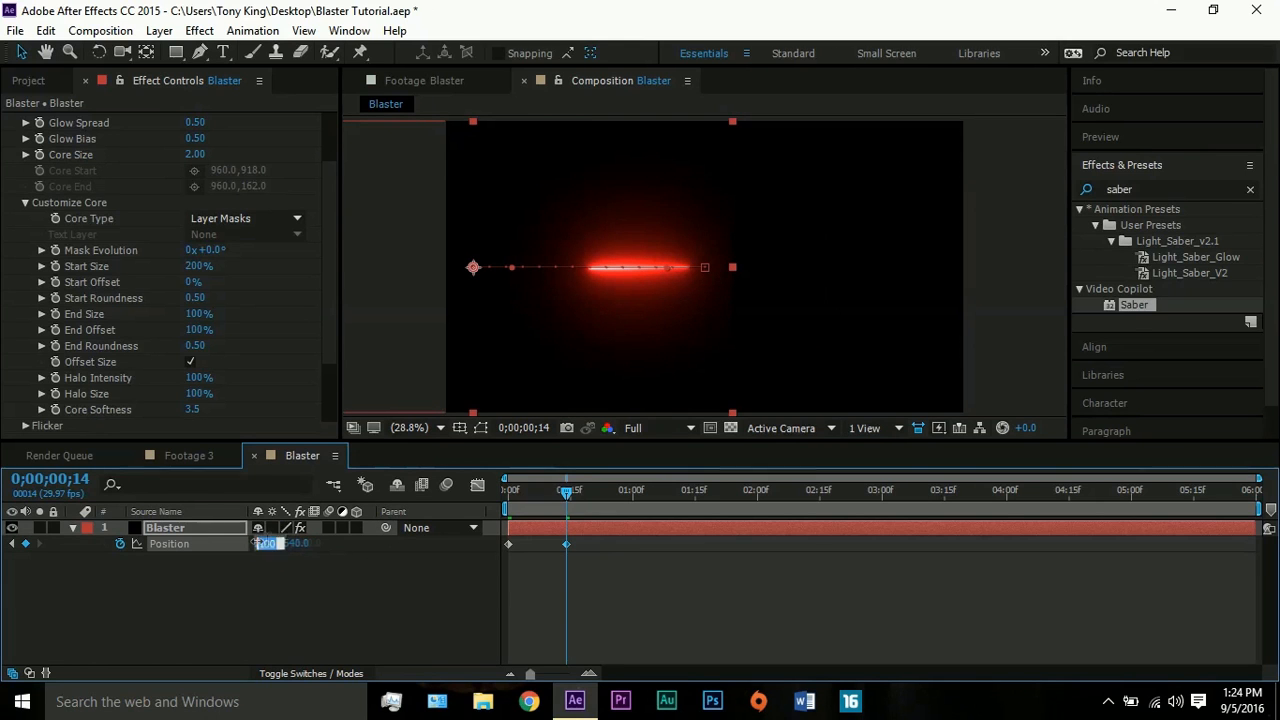
type("-200")
key("Return")
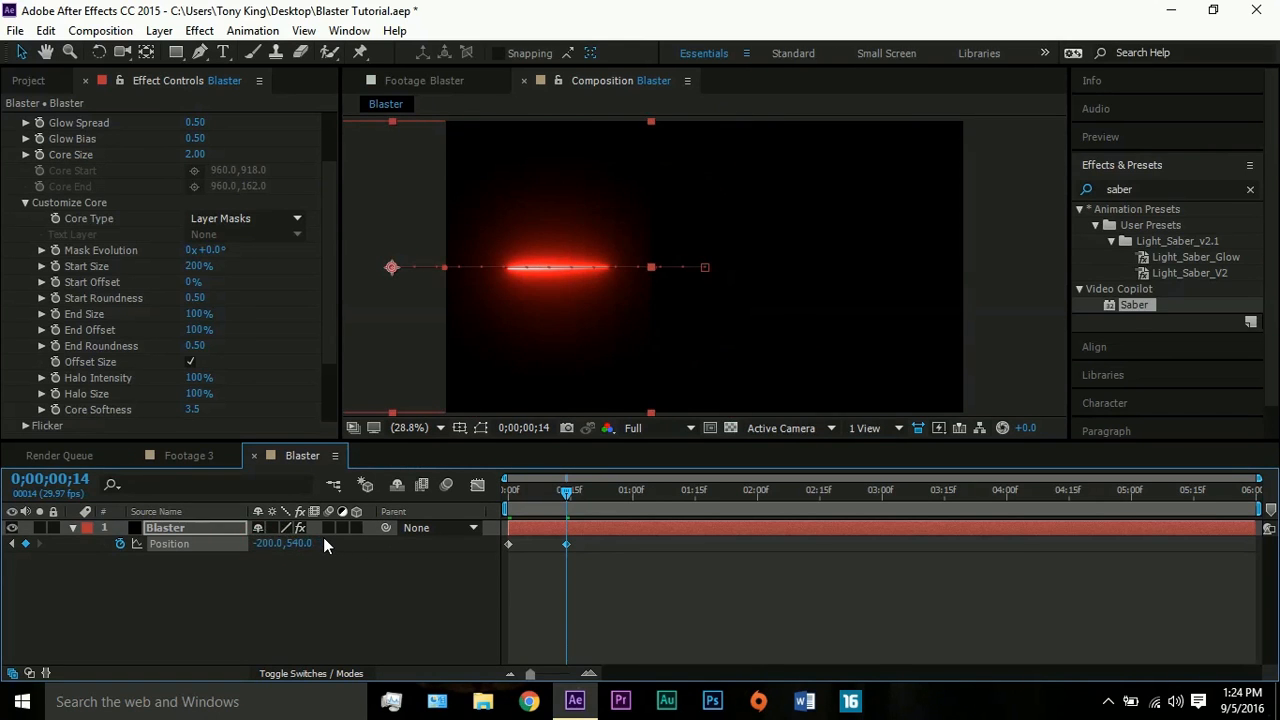
- Set the X position of the Blaster layer's keyframe at 0;00;00;14 to -957
left_click(268, 544)
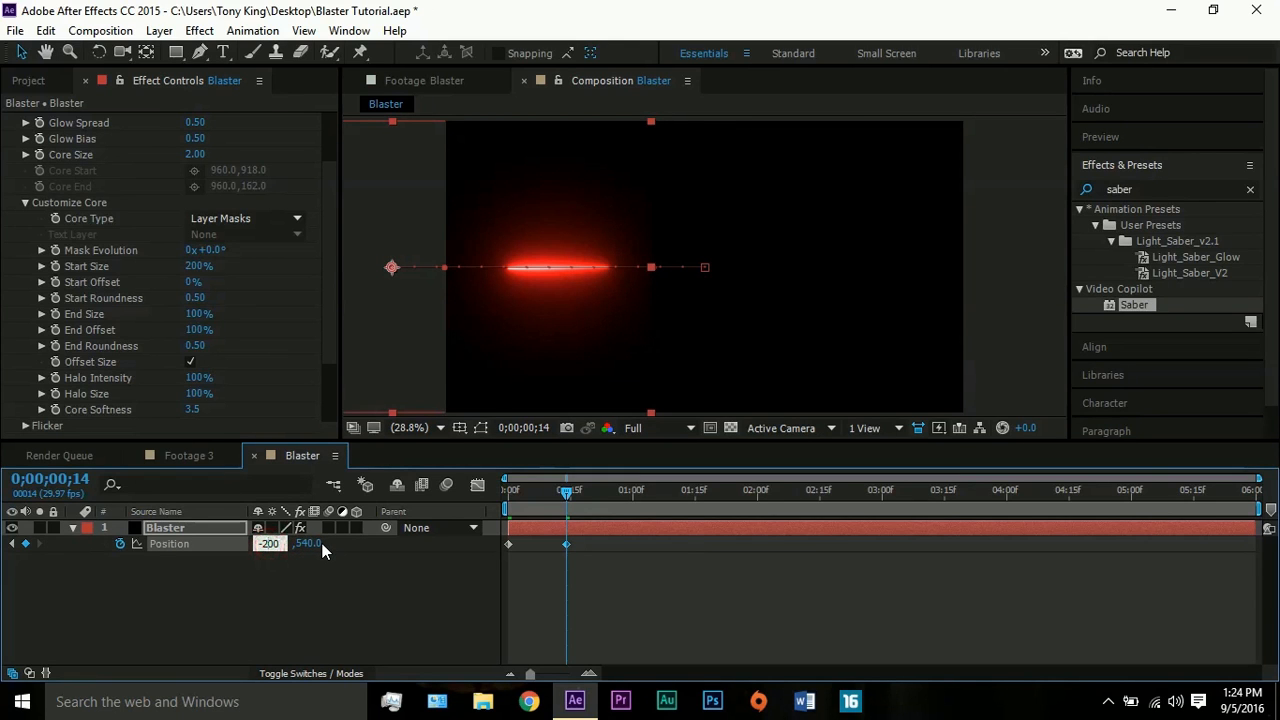
type("-30")
type("0")
key("Return")
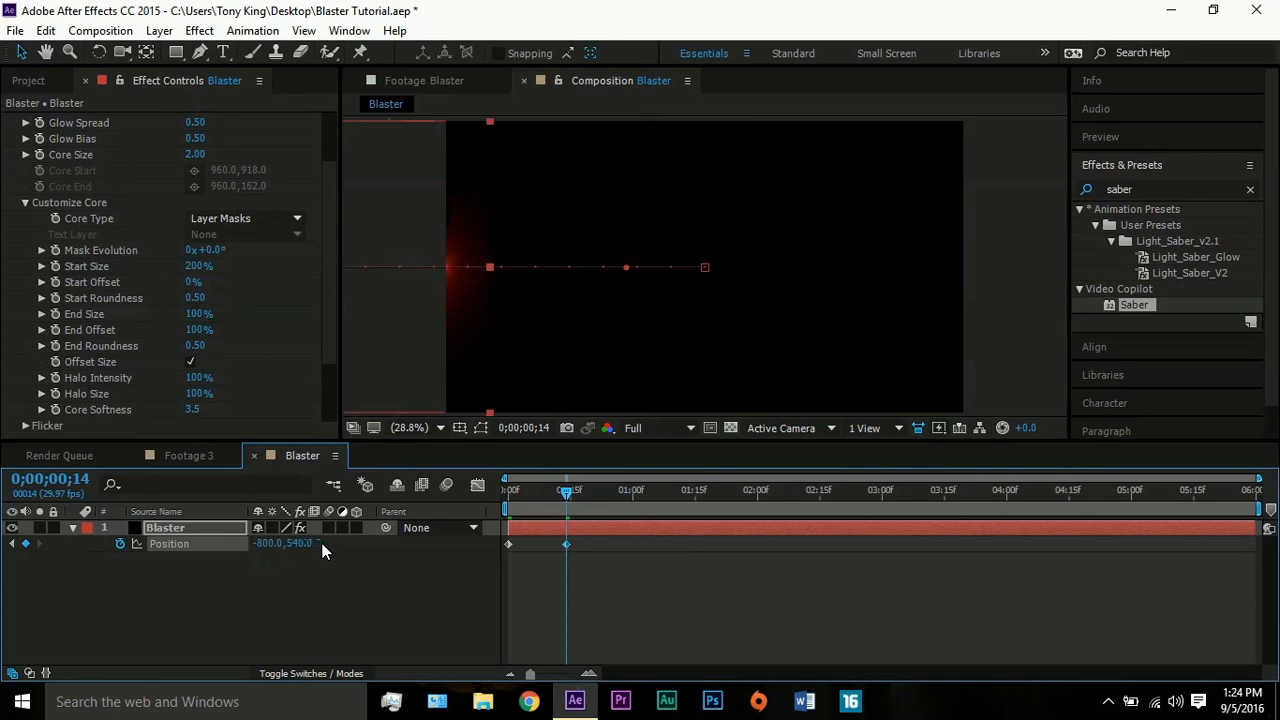
left_click_drag(276, 554, 147, 584)
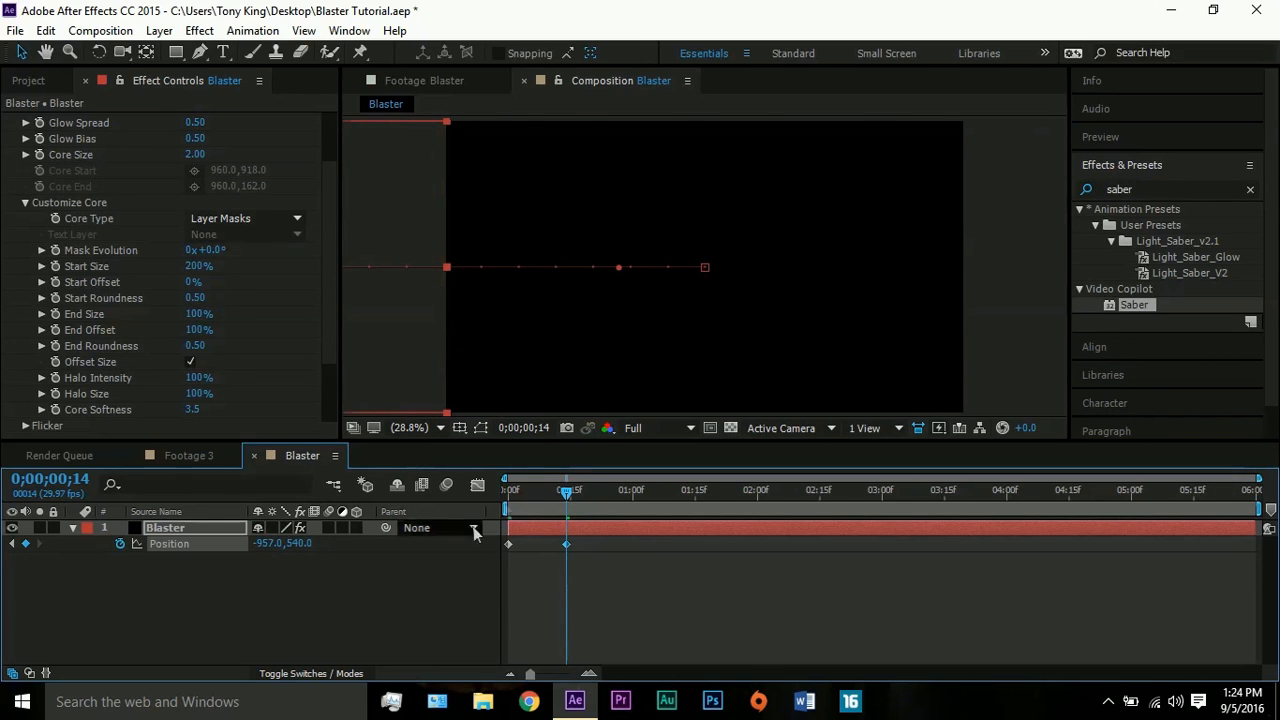
- Preview the blaster shot's movement from the start of the composition
left_click_drag(531, 494, 493, 492)
key("space")
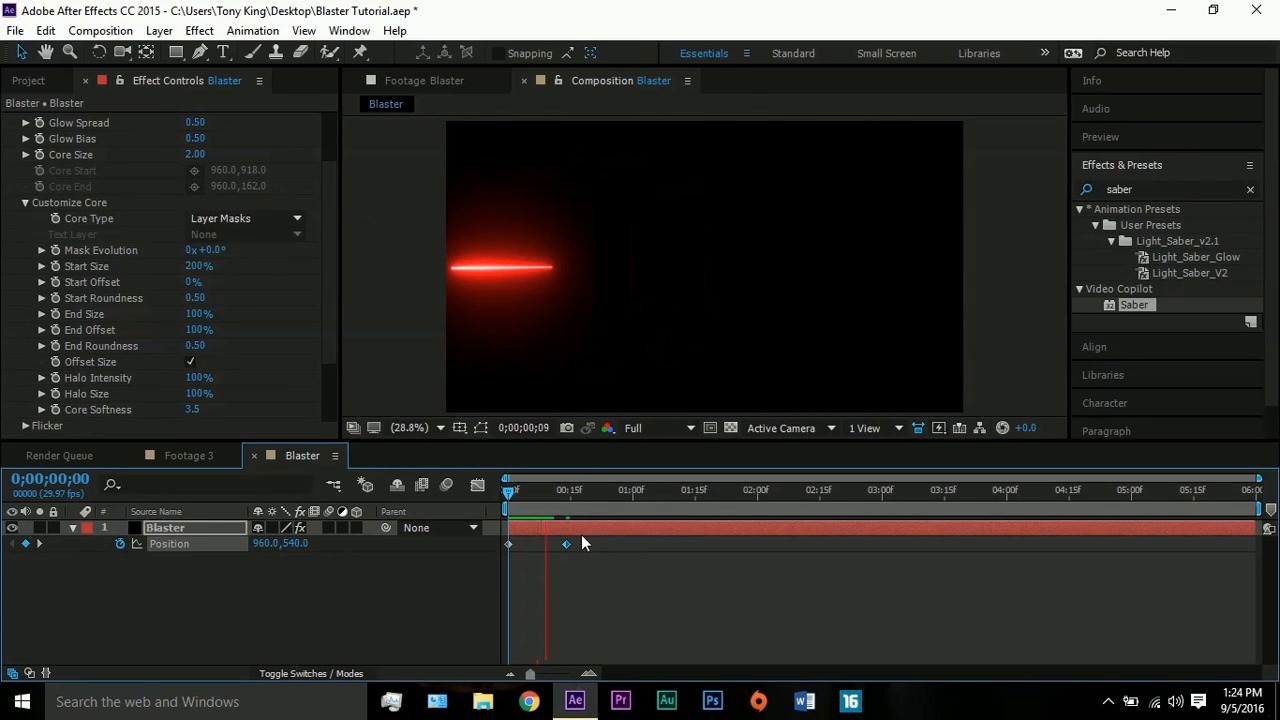
left_click(508, 489)
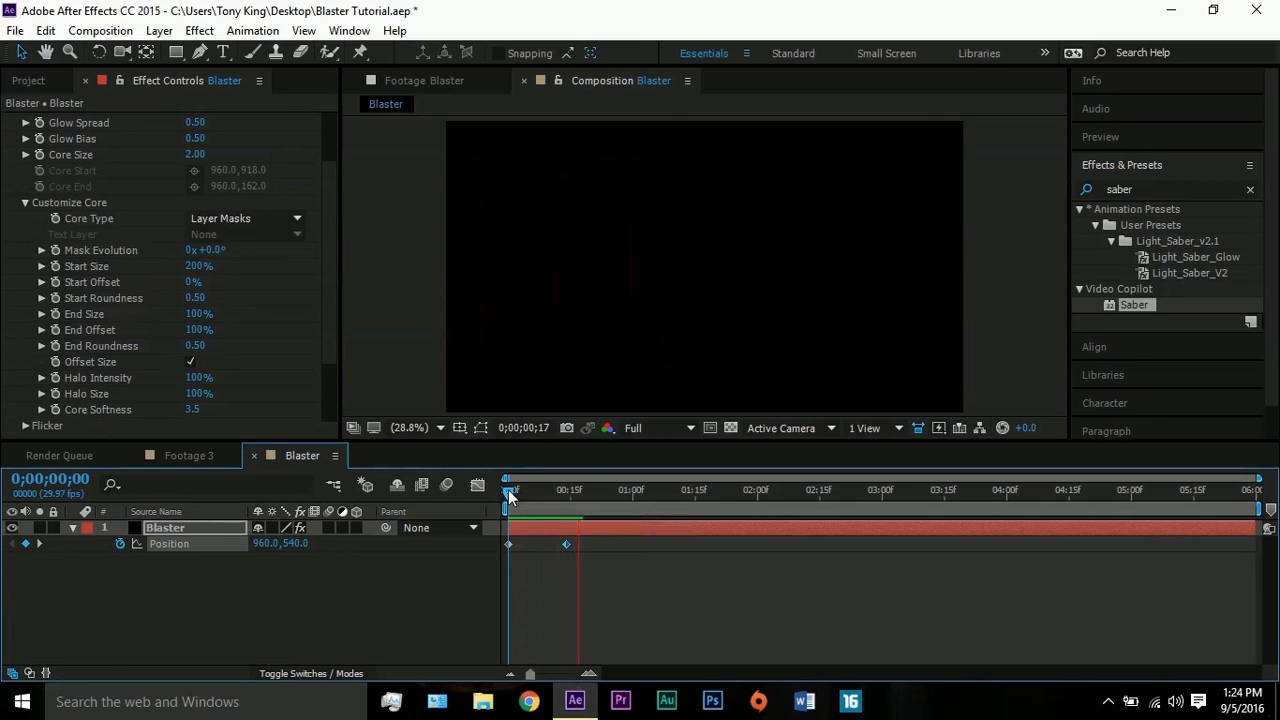
key("space")
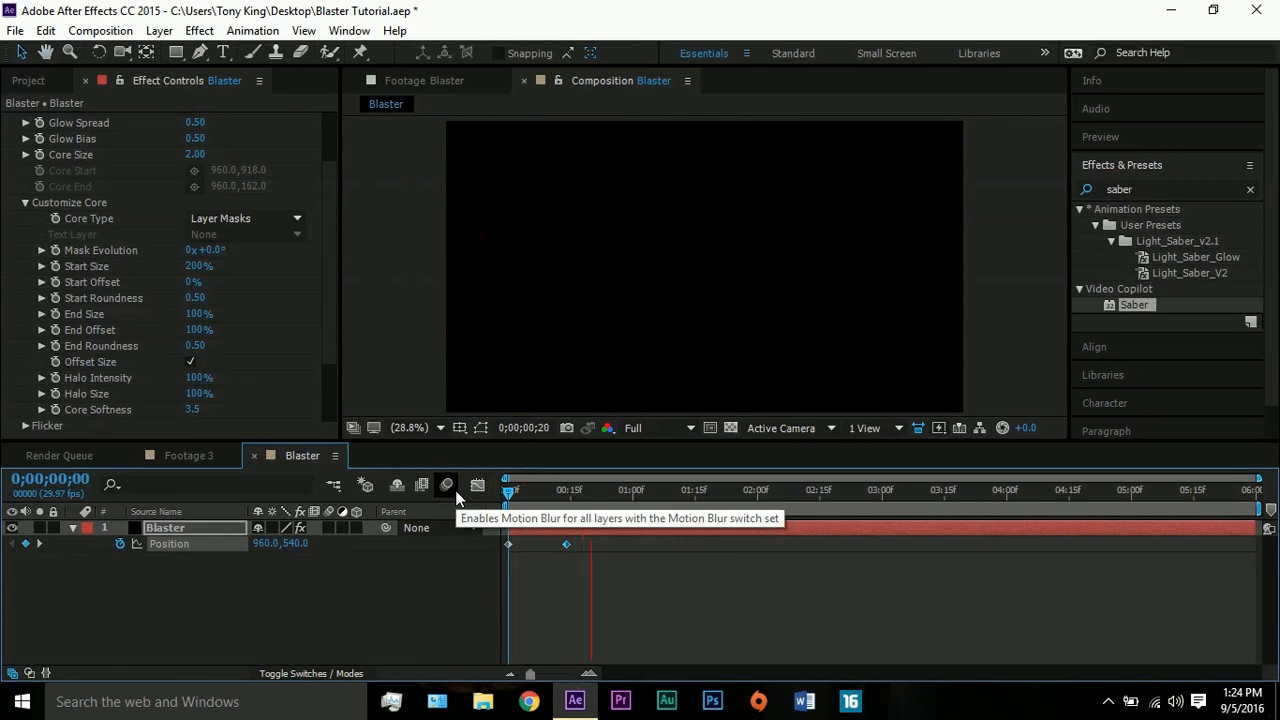
key("space")
- Speed up the shot by moving its end Position keyframe earlier to about frame 5, and preview the motion
left_click_drag(566, 545, 528, 545)
left_click_drag(518, 491, 493, 498)
key("space")
key("space")
key("space")
key("space")
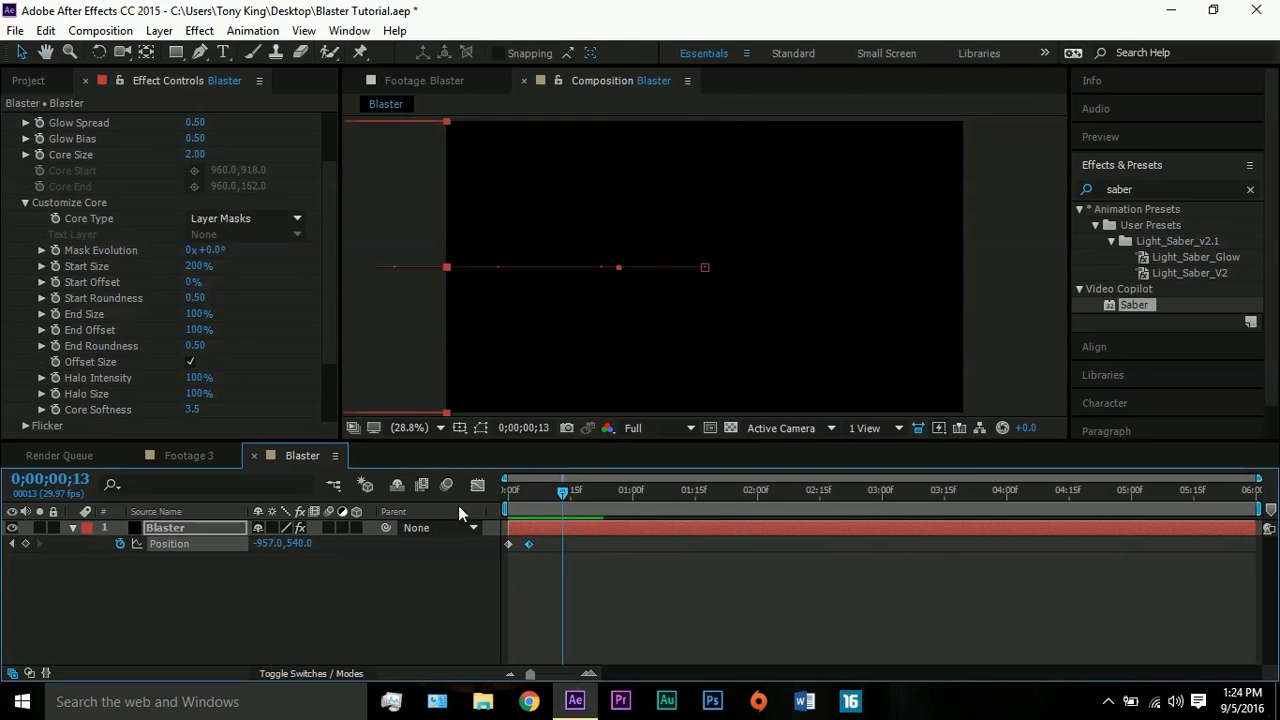
- Add the Blaster sound file beneath the shot layer and trim its end to 0;00;00;14
left_click(29, 82)
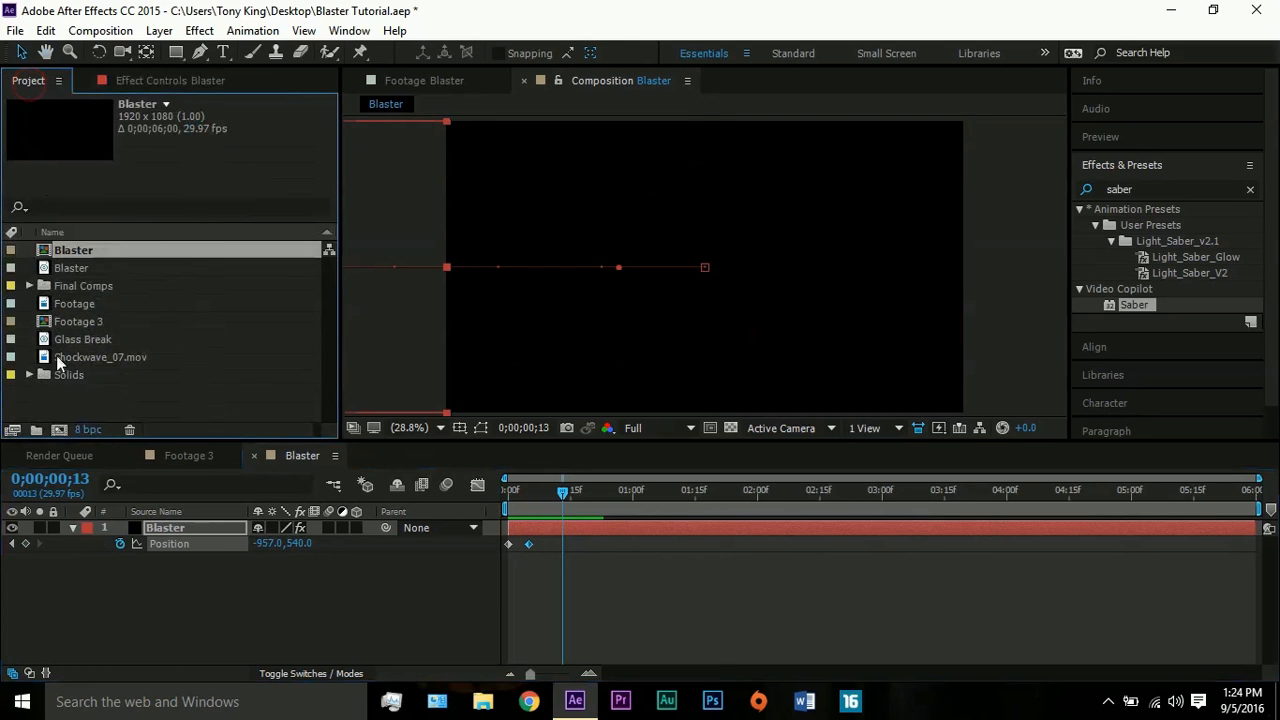
left_click(66, 269)
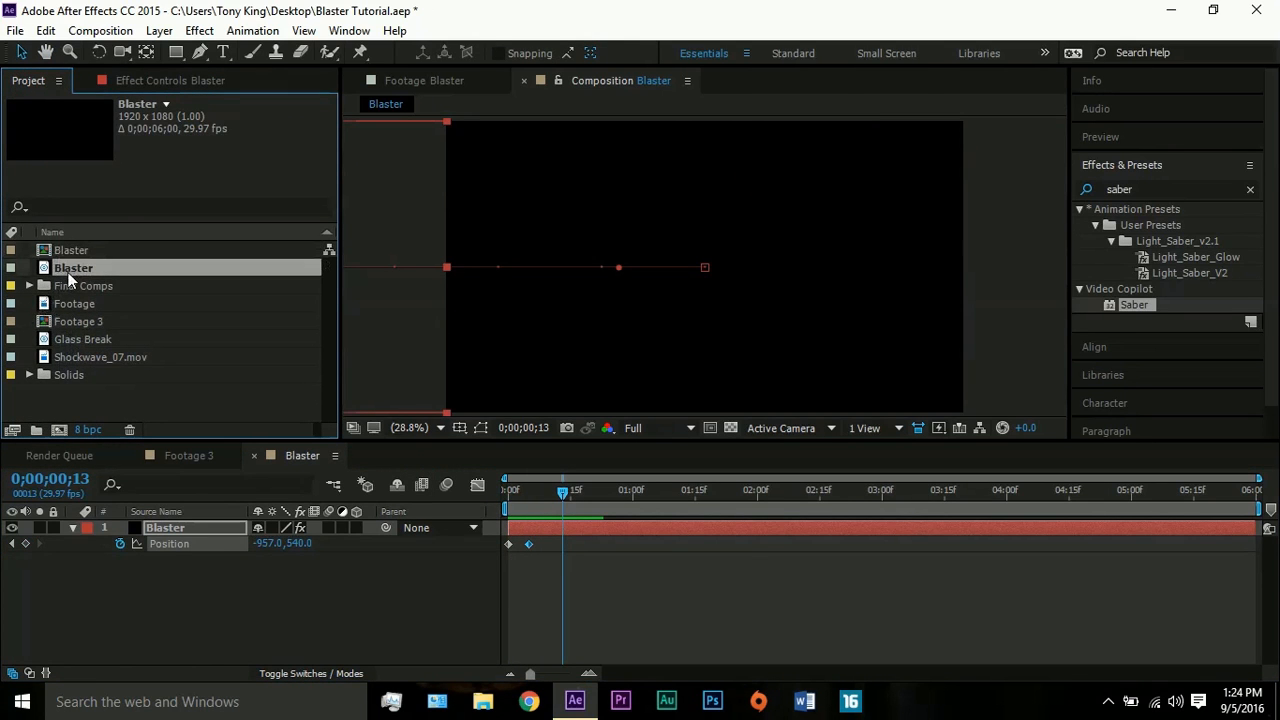
left_click_drag(66, 269, 502, 557)
left_click_drag(540, 497, 564, 494)
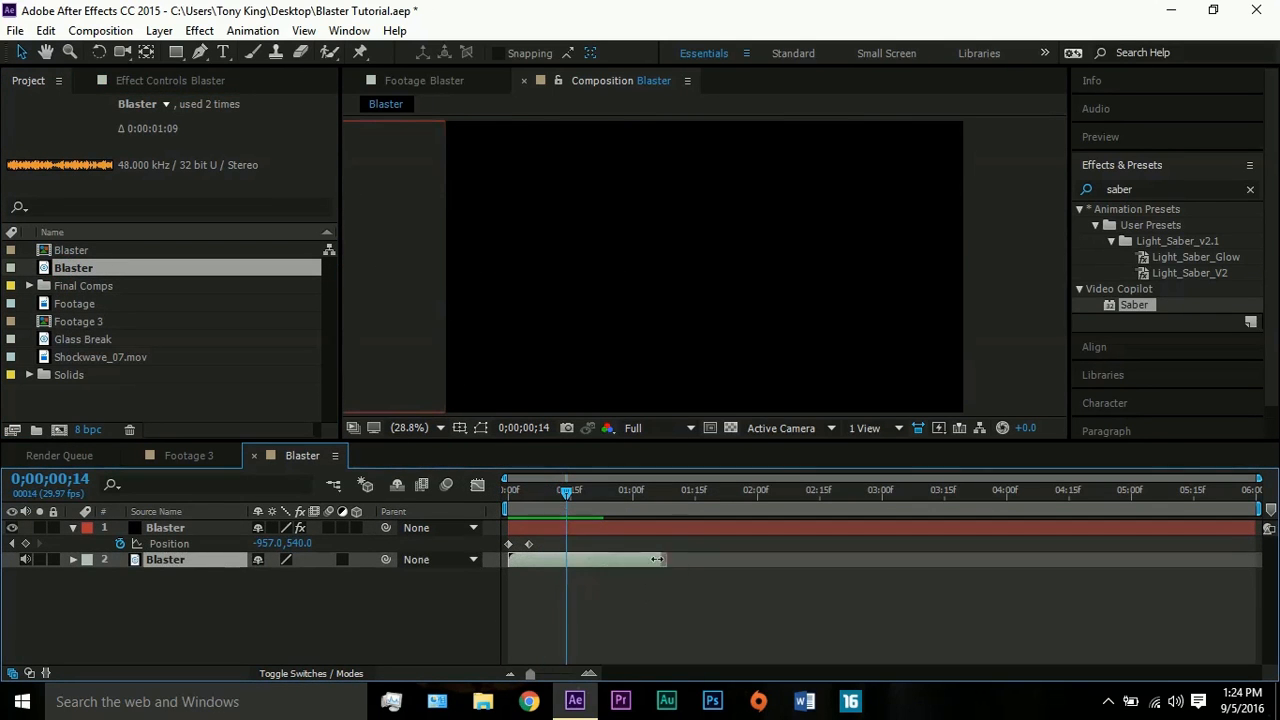
left_click_drag(657, 559, 563, 561)
- Fade out the Blaster sound with Audio Levels keyframes from 0 dB at about frame 7 to -48 dB at 0;00;00;14
left_click_drag(551, 495, 546, 494)
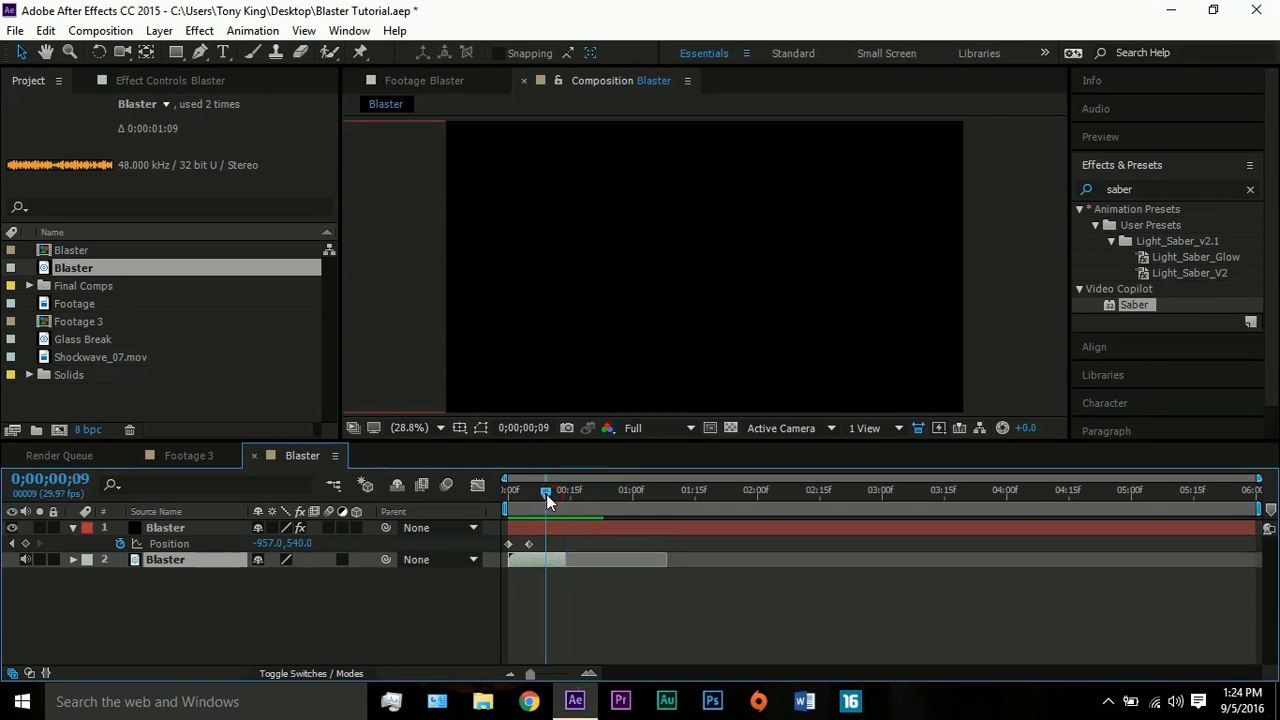
left_click(74, 558)
left_click(88, 576)
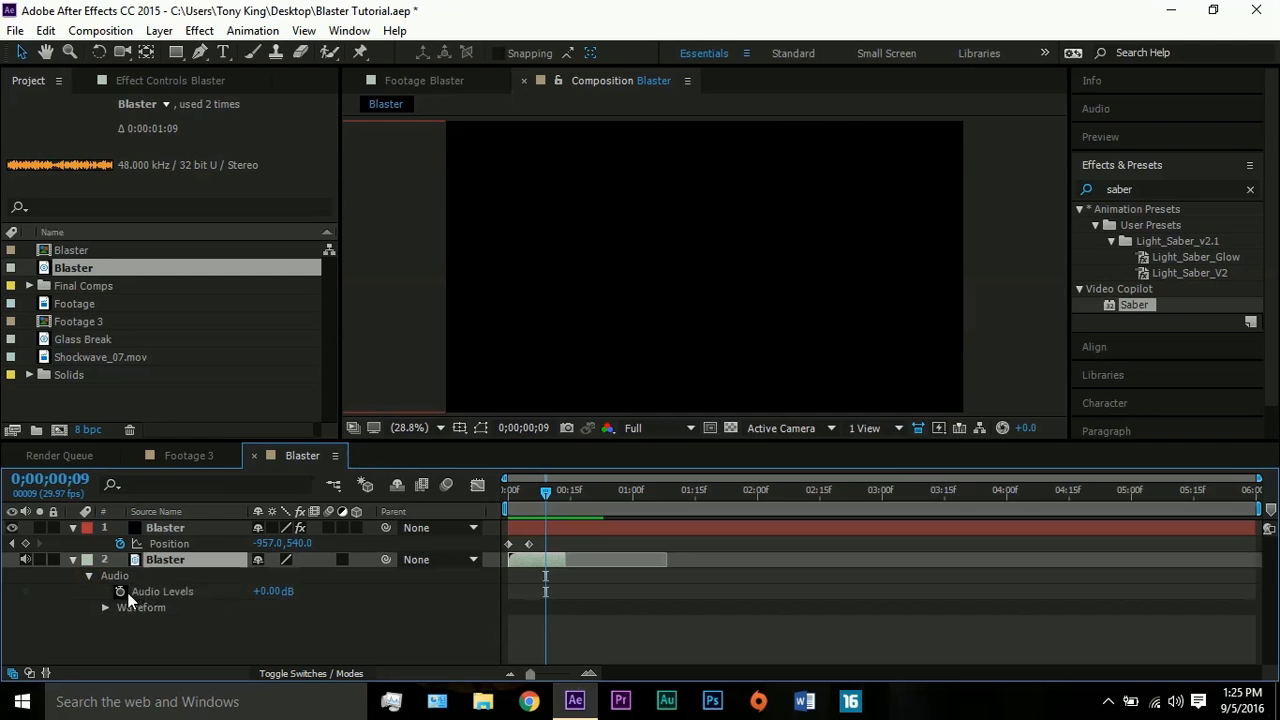
left_click(121, 592)
left_click(527, 598)
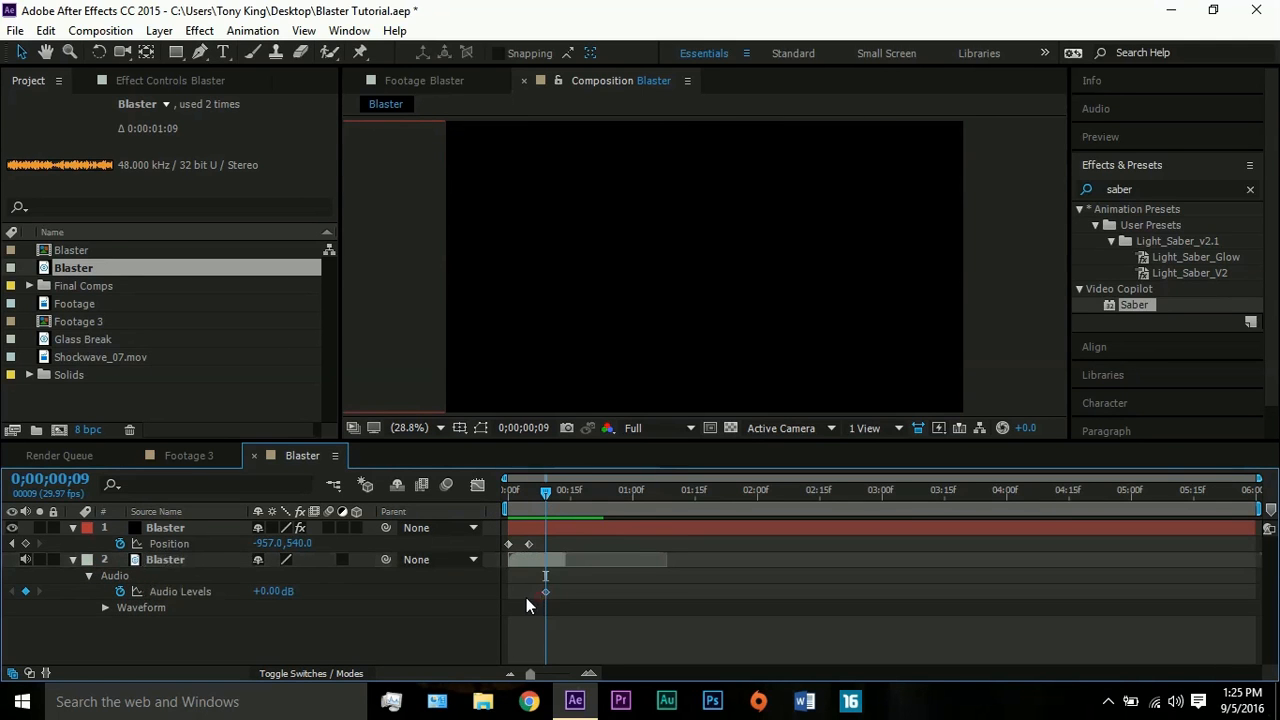
left_click_drag(546, 591, 539, 588)
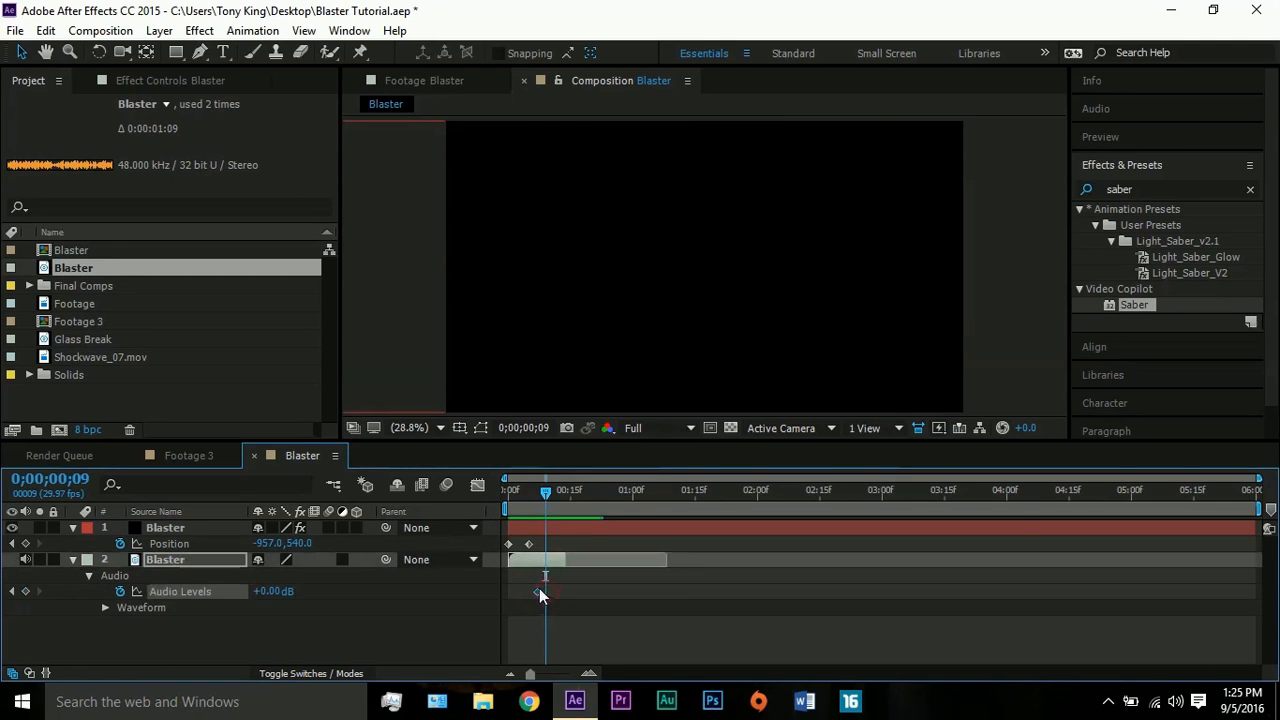
left_click_drag(547, 497, 567, 497)
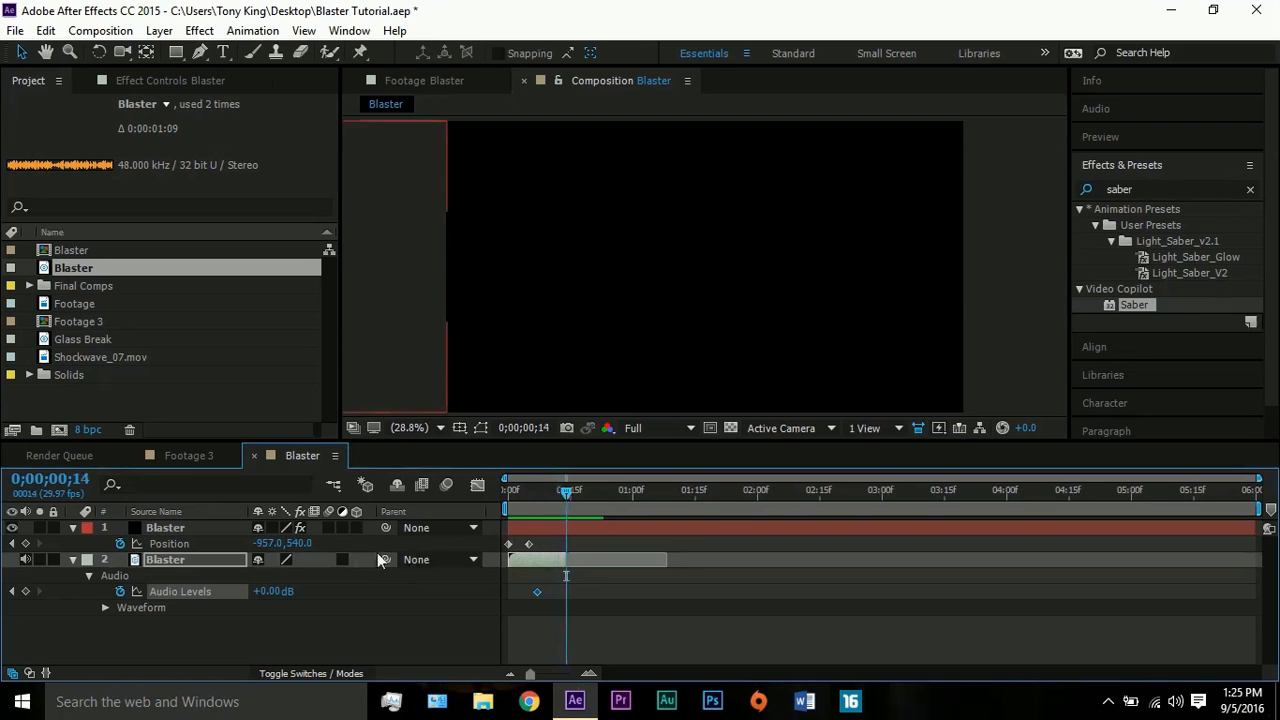
left_click_drag(270, 598, 4, 598)
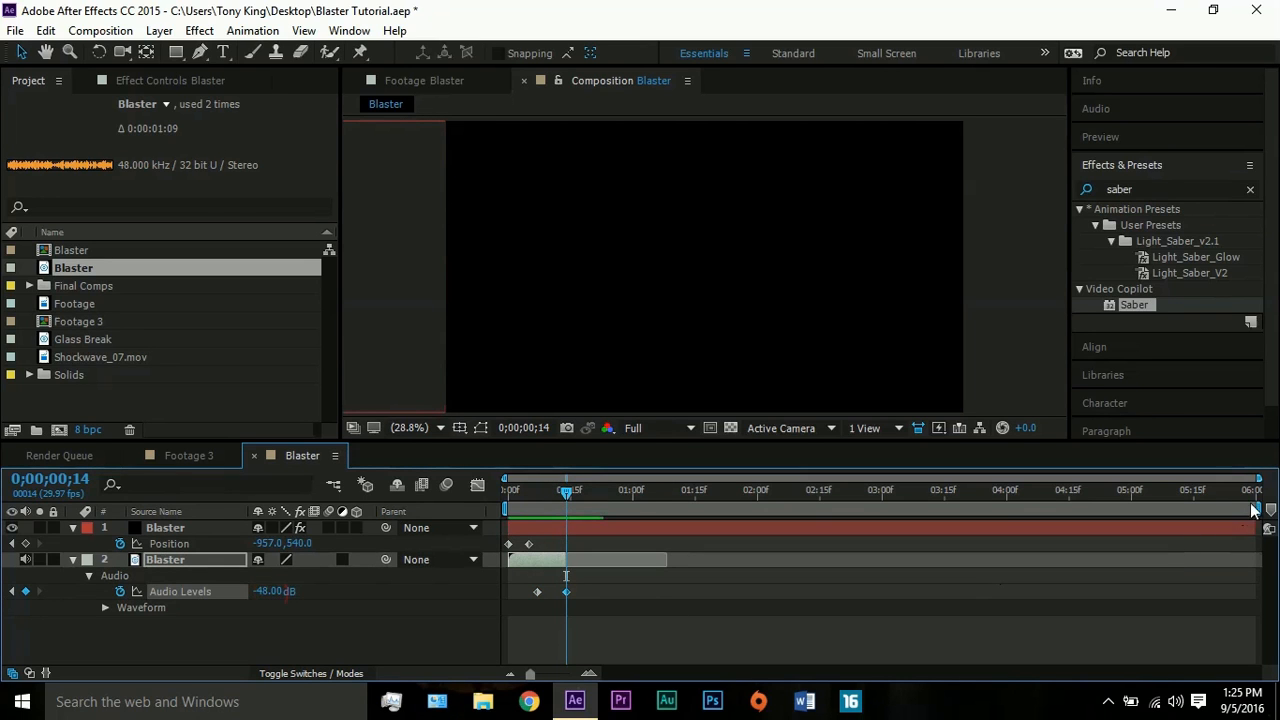
- Shorten the work area to just past frame 14 and trim the Blaster composition to it
left_click_drag(1259, 510, 585, 545)
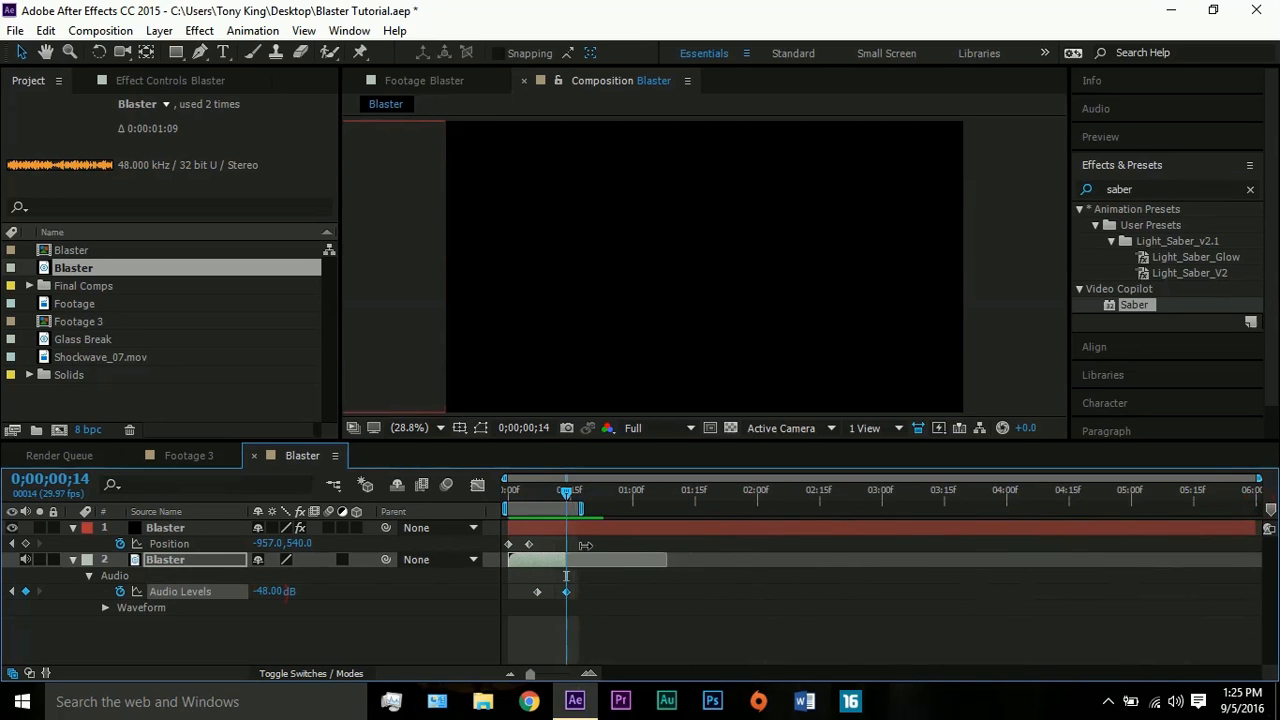
right_click(556, 509)
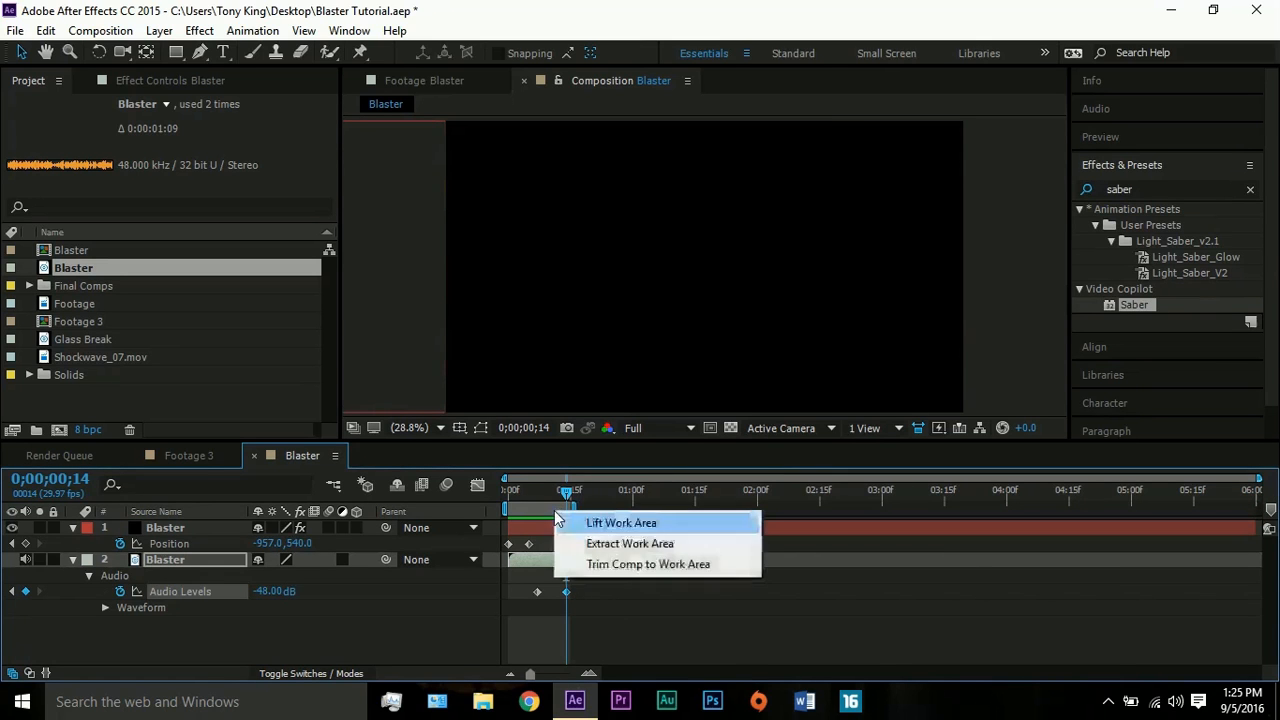
left_click(610, 566)
left_click_drag(813, 499, 857, 498)
- In the Footage 3 composition, add Shockwave_07.mov above the footage starting at 0;00;09;05 and set its blending mode to Screen
left_click(187, 456)
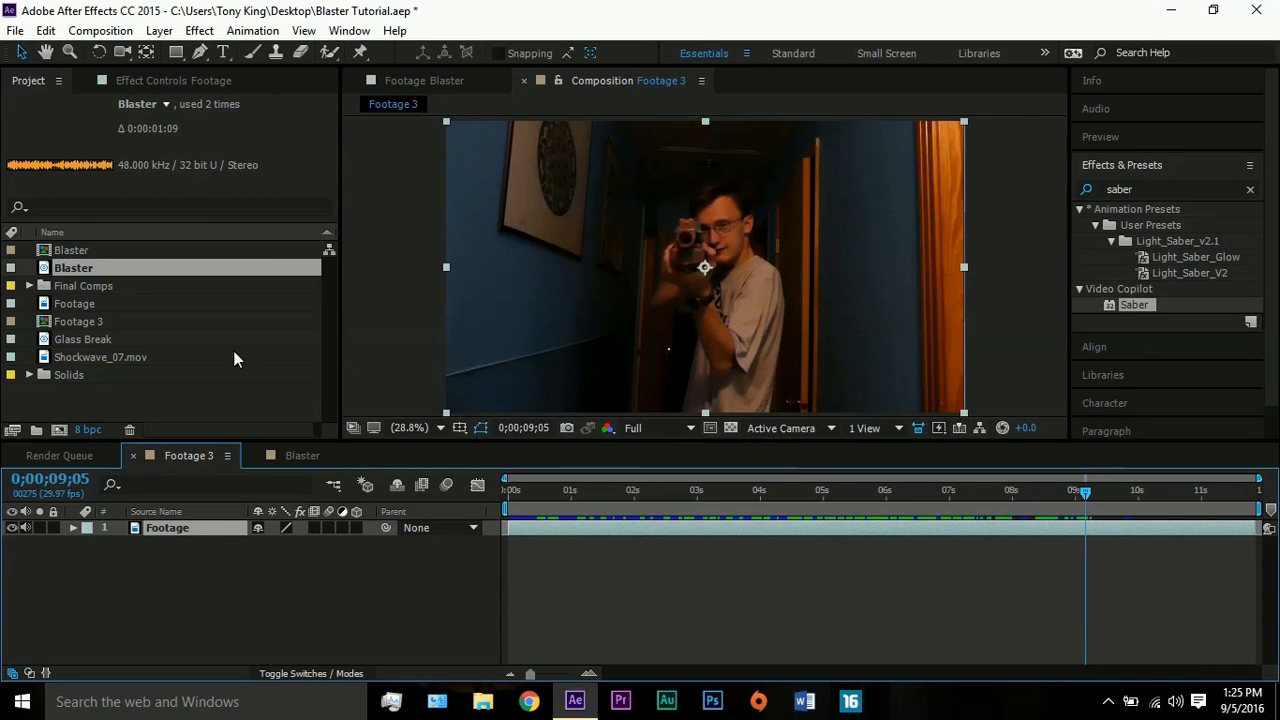
left_click_drag(55, 362, 1085, 526)
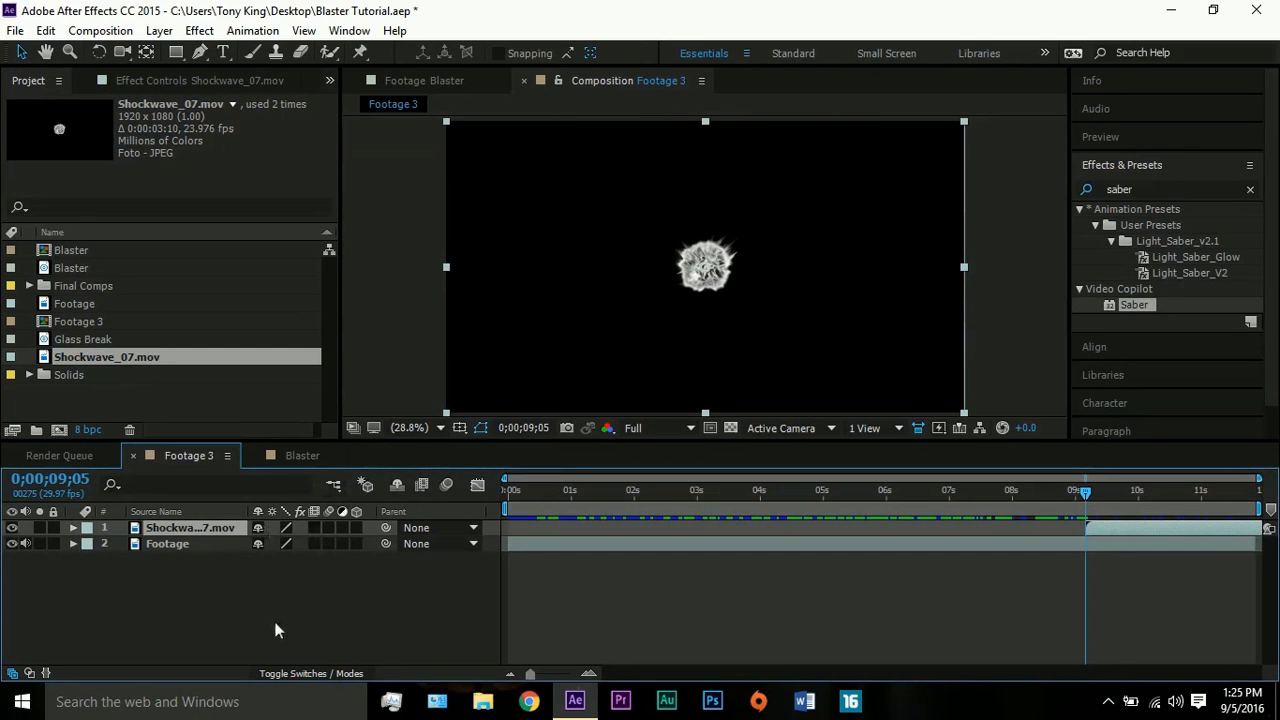
left_click(296, 676)
left_click(287, 528)
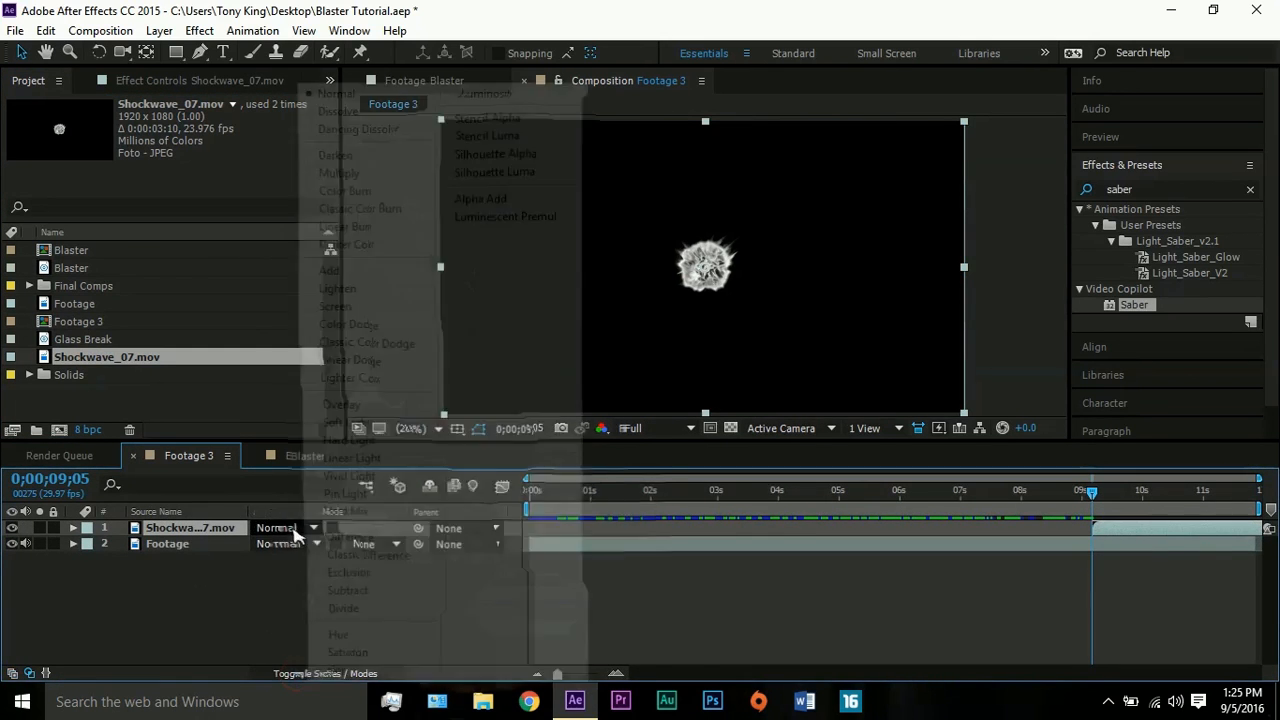
left_click(360, 306)
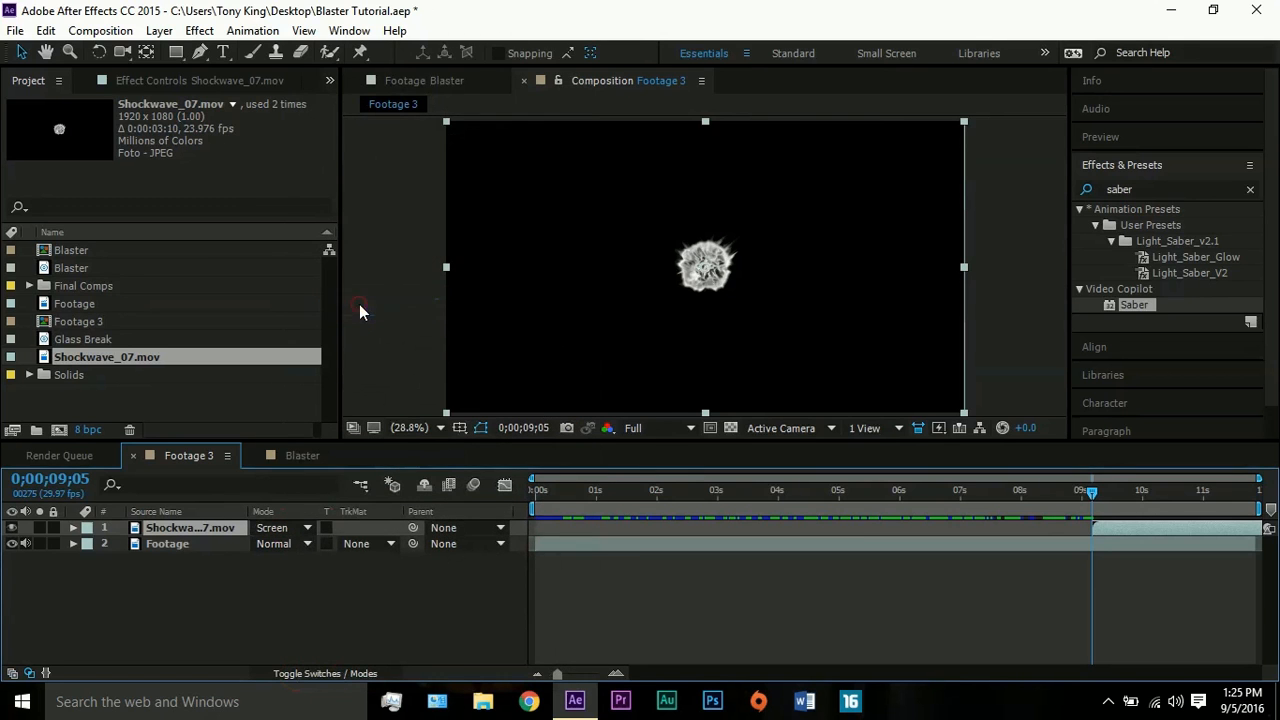
- Place the shockwave over the blaster's muzzle and scale it to 50%
left_click_drag(825, 380, 805, 349)
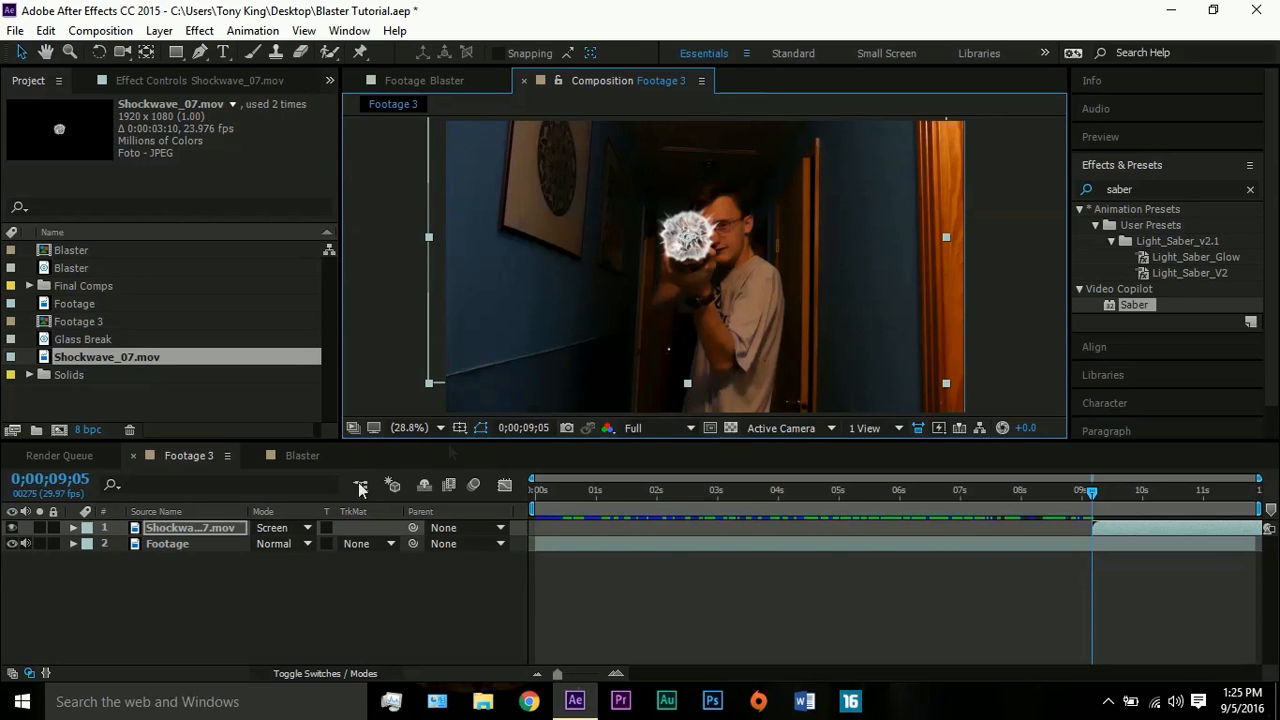
key("s")
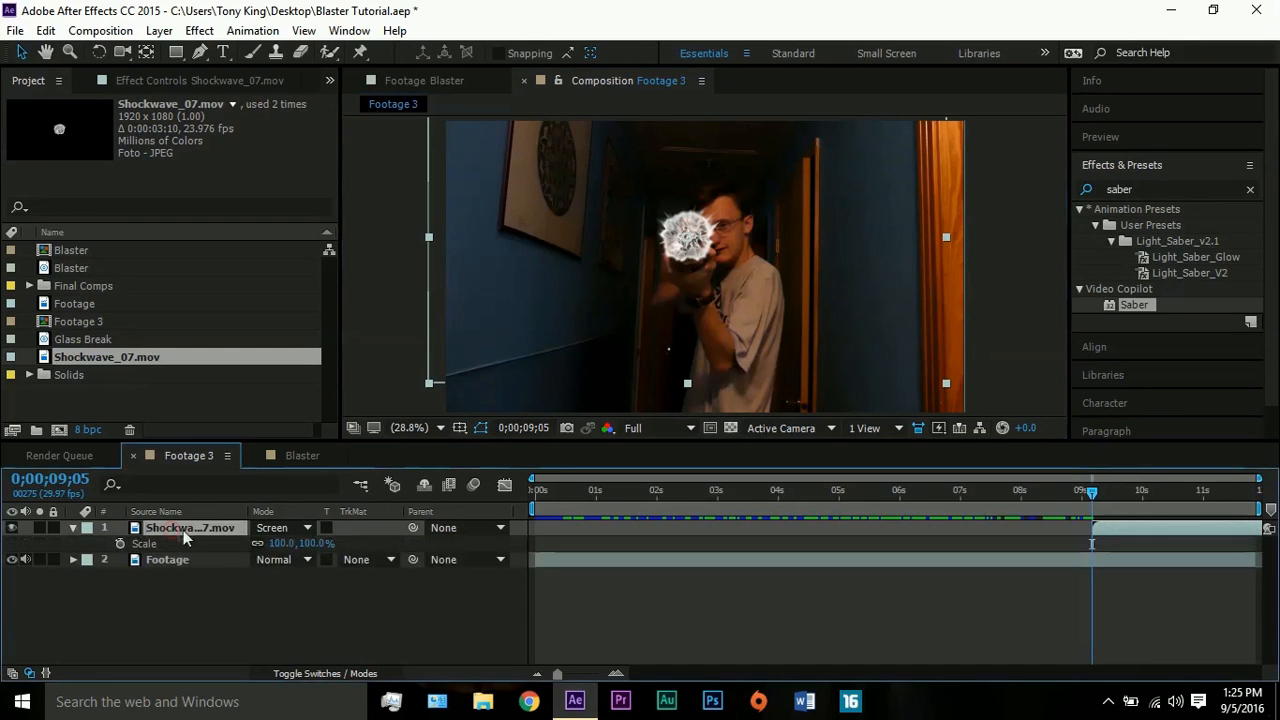
left_click(312, 543)
type("50")
key("Return")
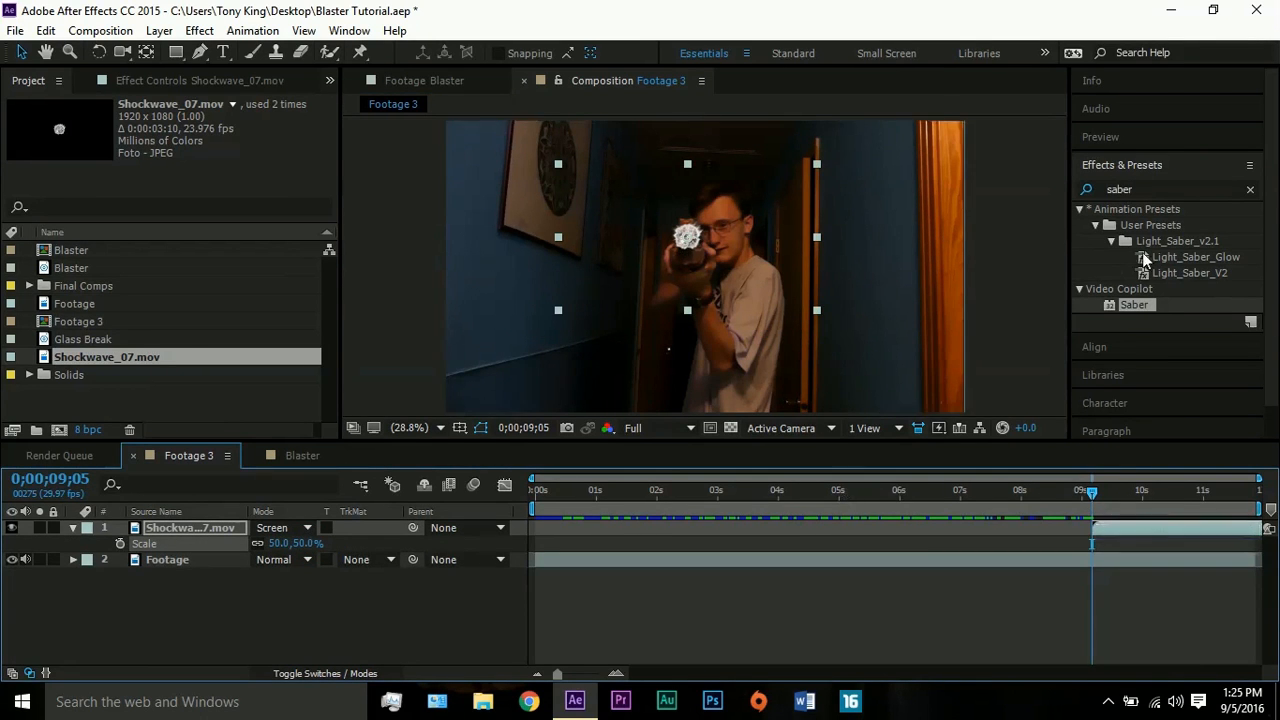
- Find the Tint effect and apply it to the Shockwave_07.mov layer
left_click(1135, 188)
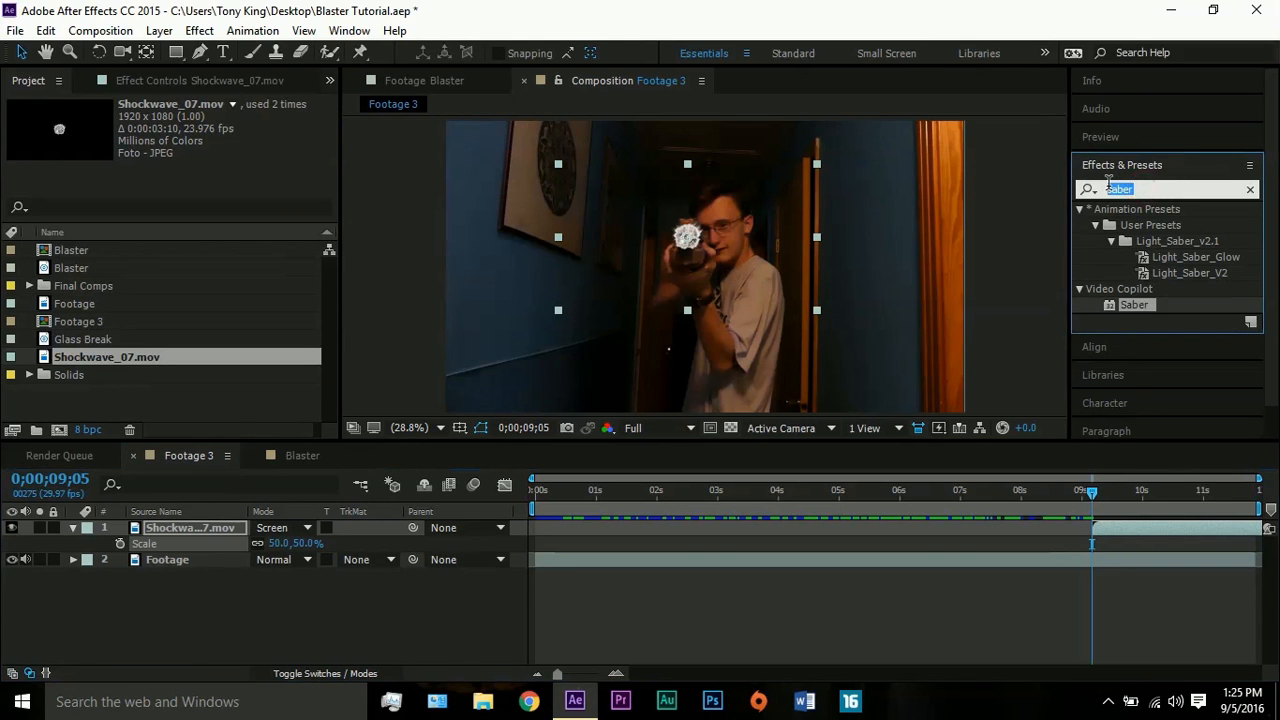
type("tint")
left_click_drag(1129, 288, 1117, 531)
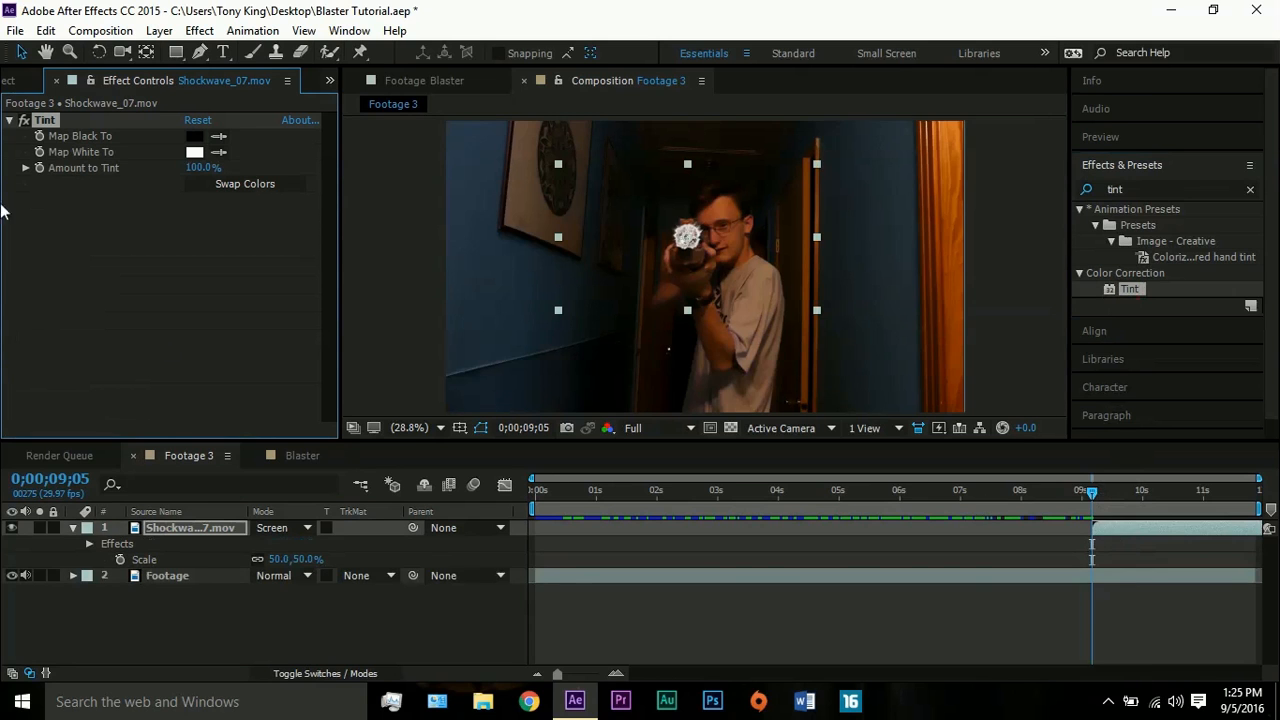
- Set the Tint effect's Map White To colour on the shockwave layer to a saturated red
left_click(196, 153)
mouse_move(939, 317)
left_mouse_down()
mouse_move(1014, 271)
mouse_move(909, 302)
mouse_move(935, 289)
left_mouse_up()
left_click(1128, 300)
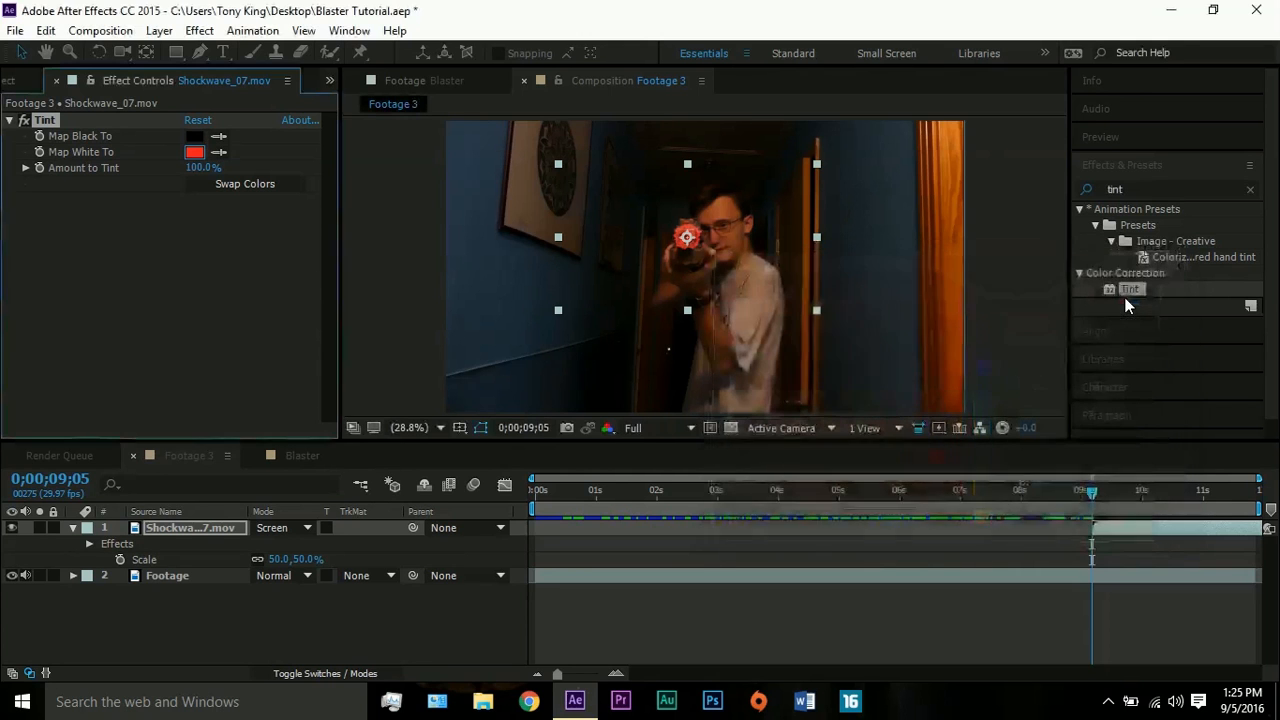
- Find the Glow effect, apply it to the Shockwave_07.mov layer and set its Glow Intensity to 1.9
left_click(1160, 188)
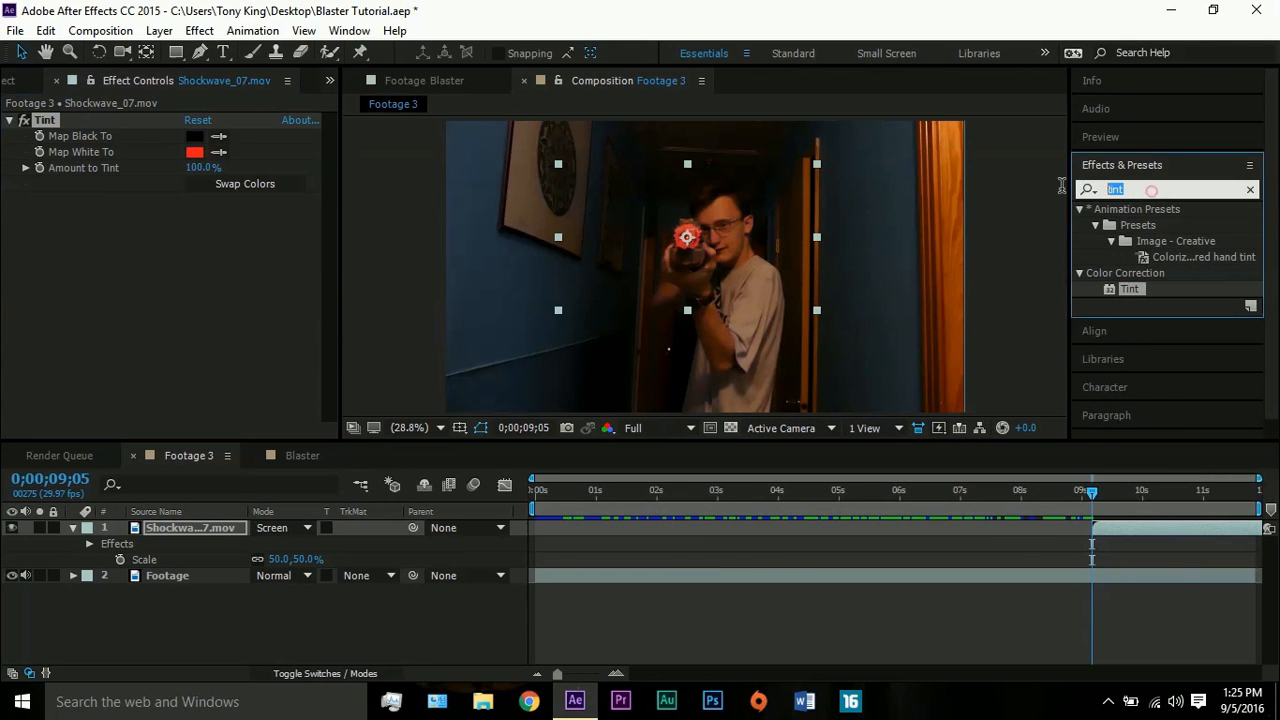
type("glow")
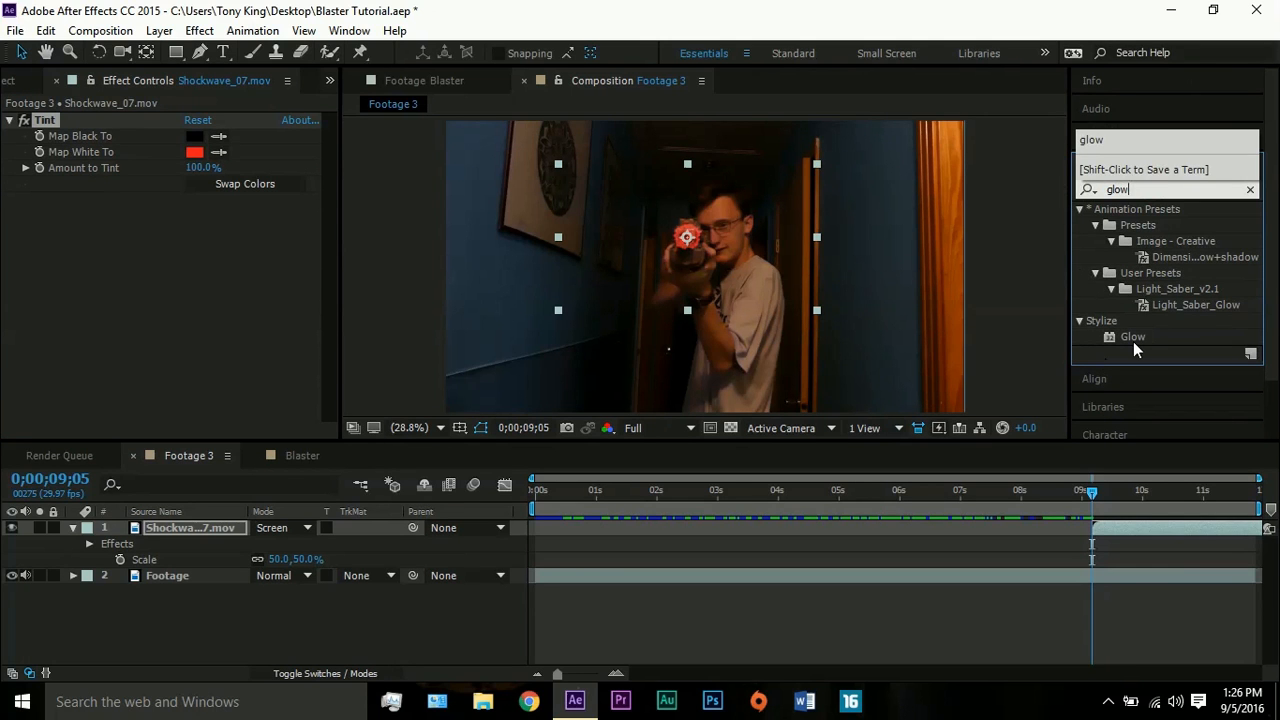
left_click_drag(1133, 341, 1114, 529)
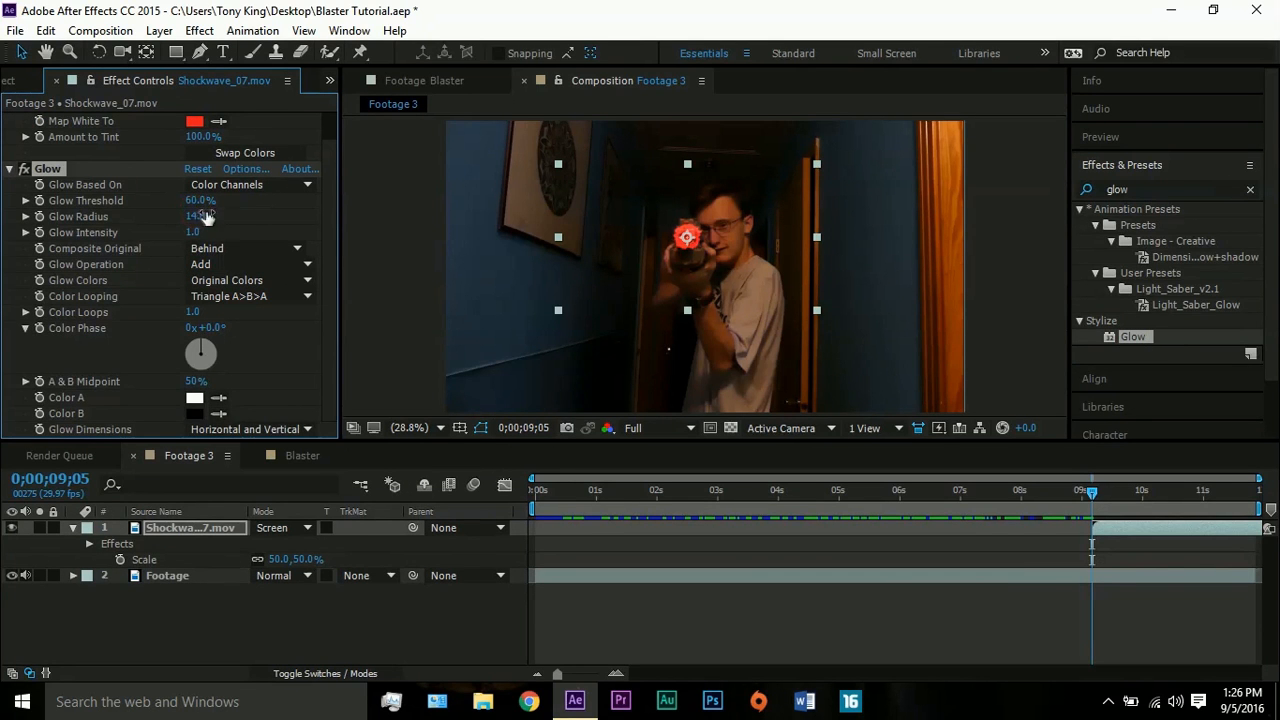
left_click(188, 239)
left_click_drag(190, 232, 226, 227)
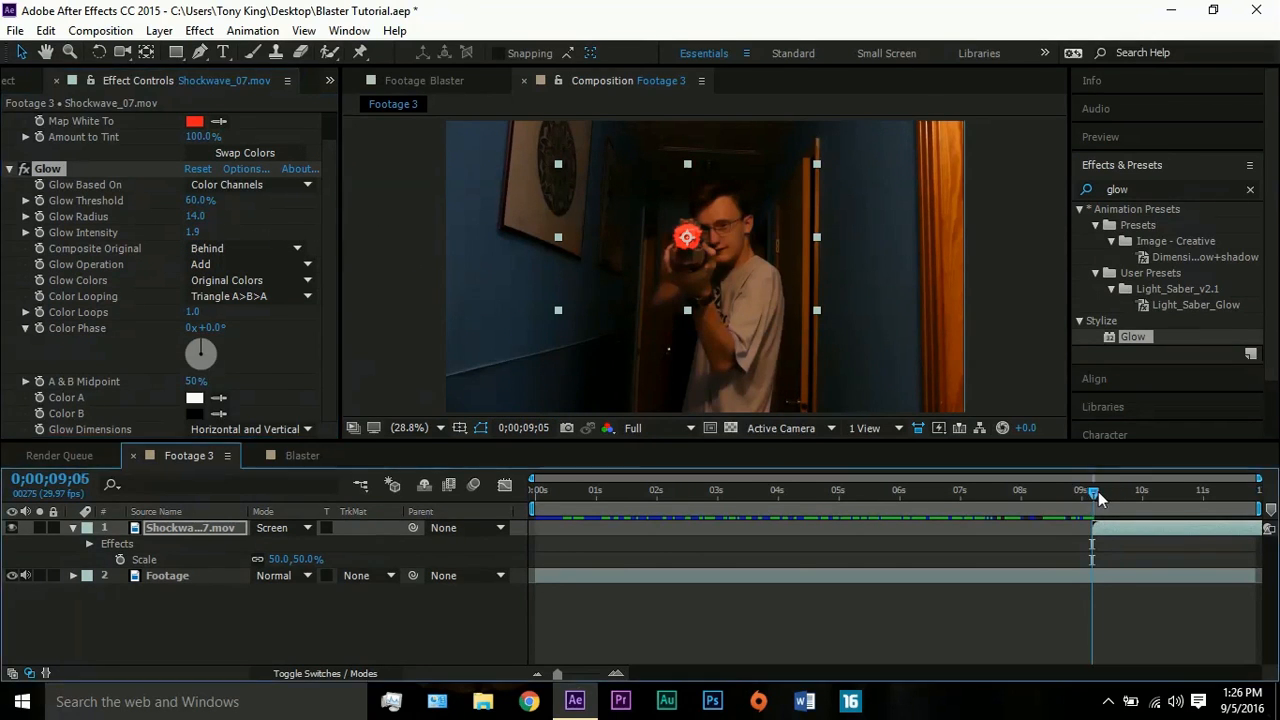
- Set the shockwave tint's Map White To colour to F64040, judging it at 0;00;09;12, and collapse the Tint and Glow settings
left_click_drag(1098, 491, 1111, 491)
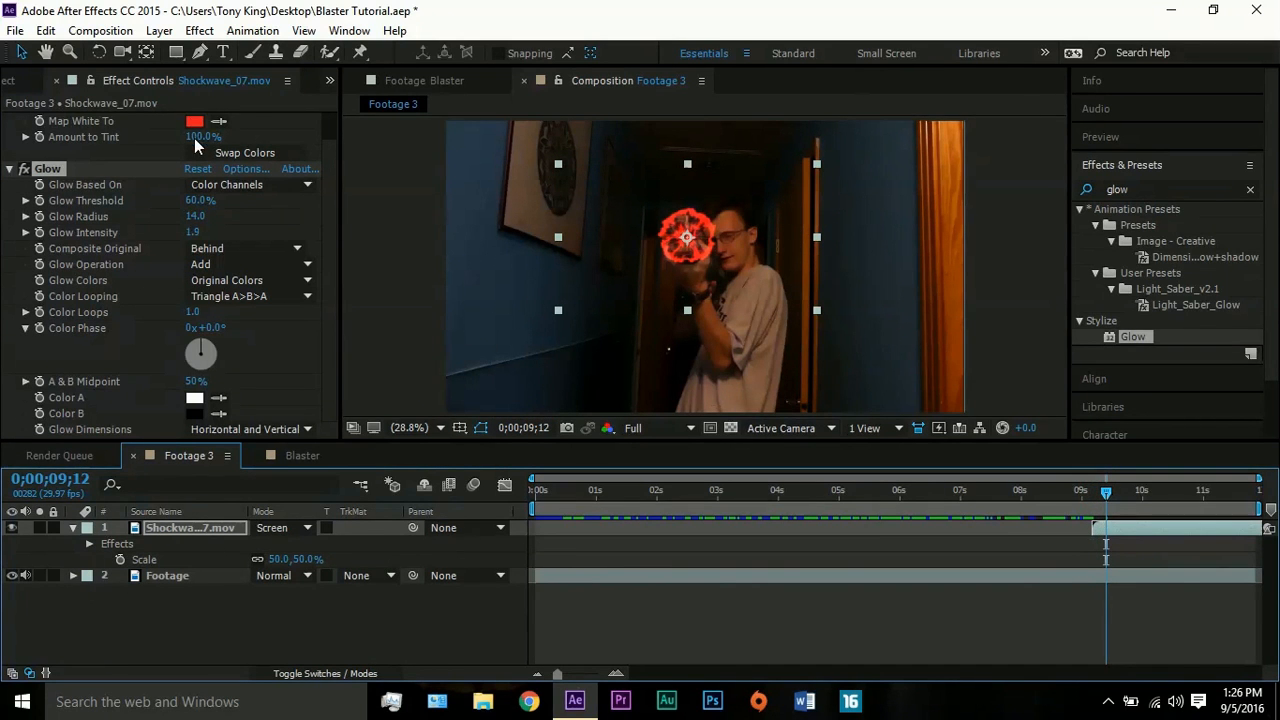
left_click(195, 121)
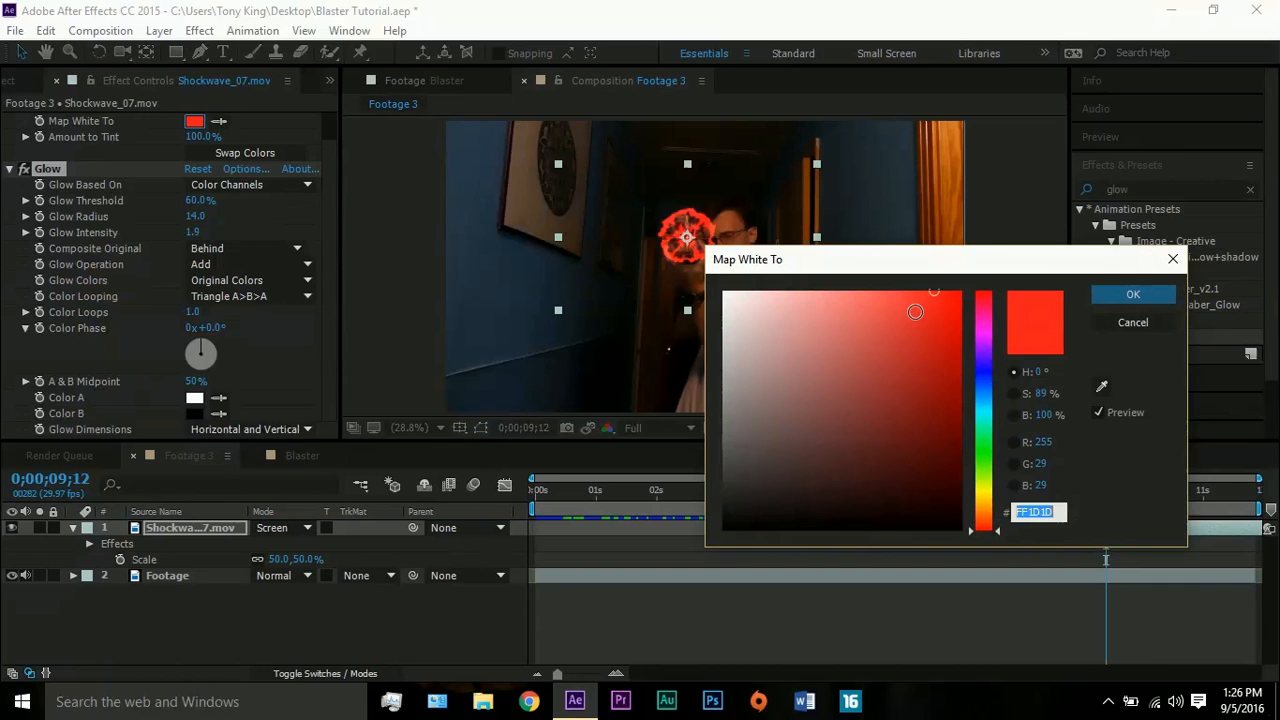
left_click(900, 300)
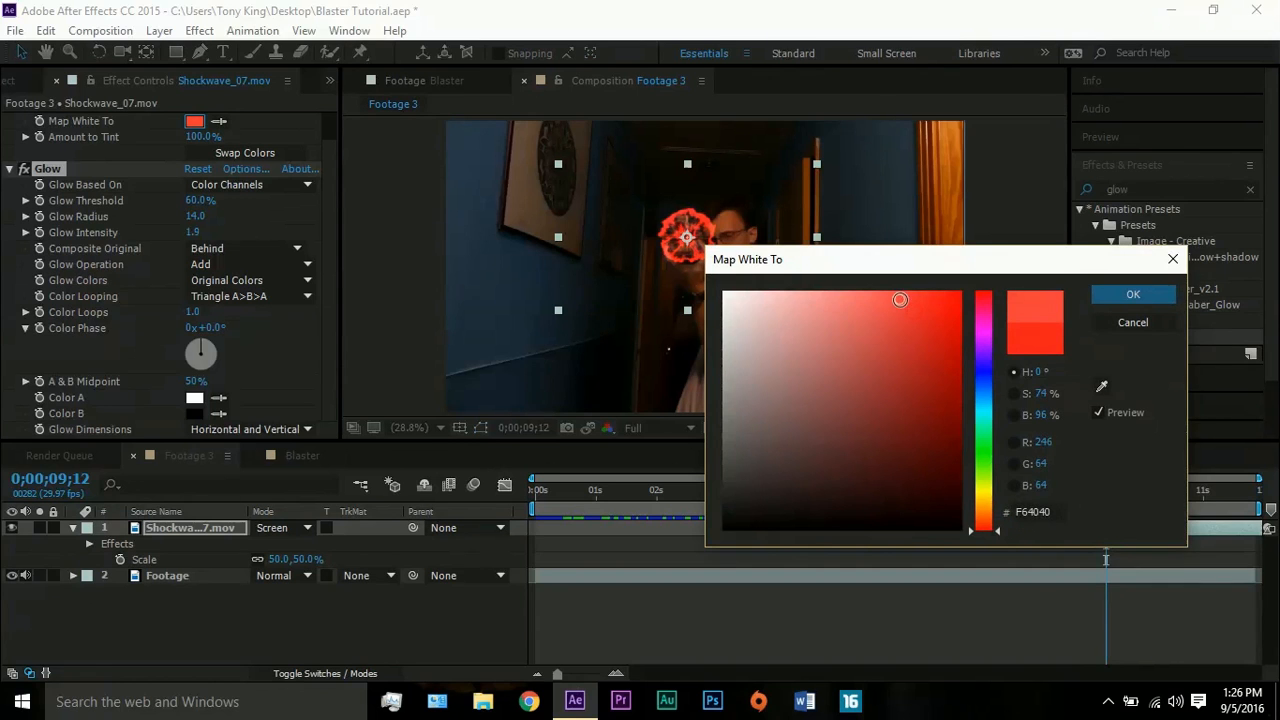
left_click(1104, 292)
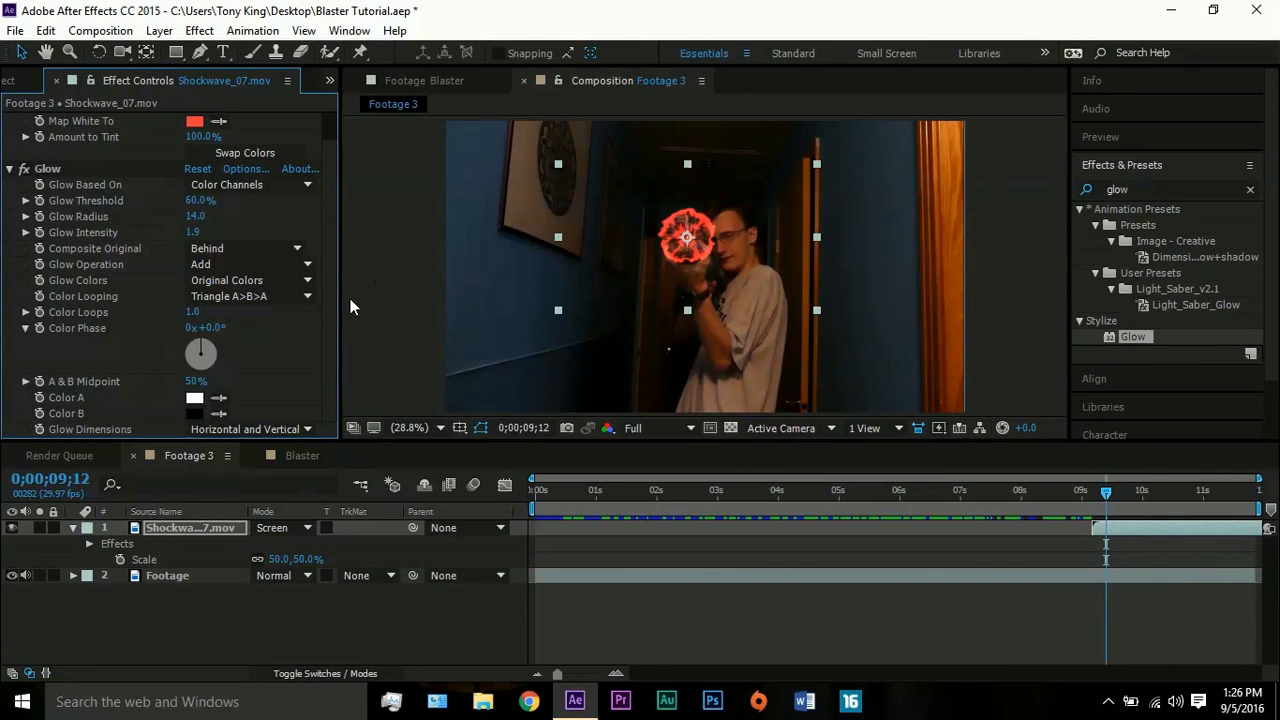
scroll(324, 260, "up", 1)
left_click(10, 121)
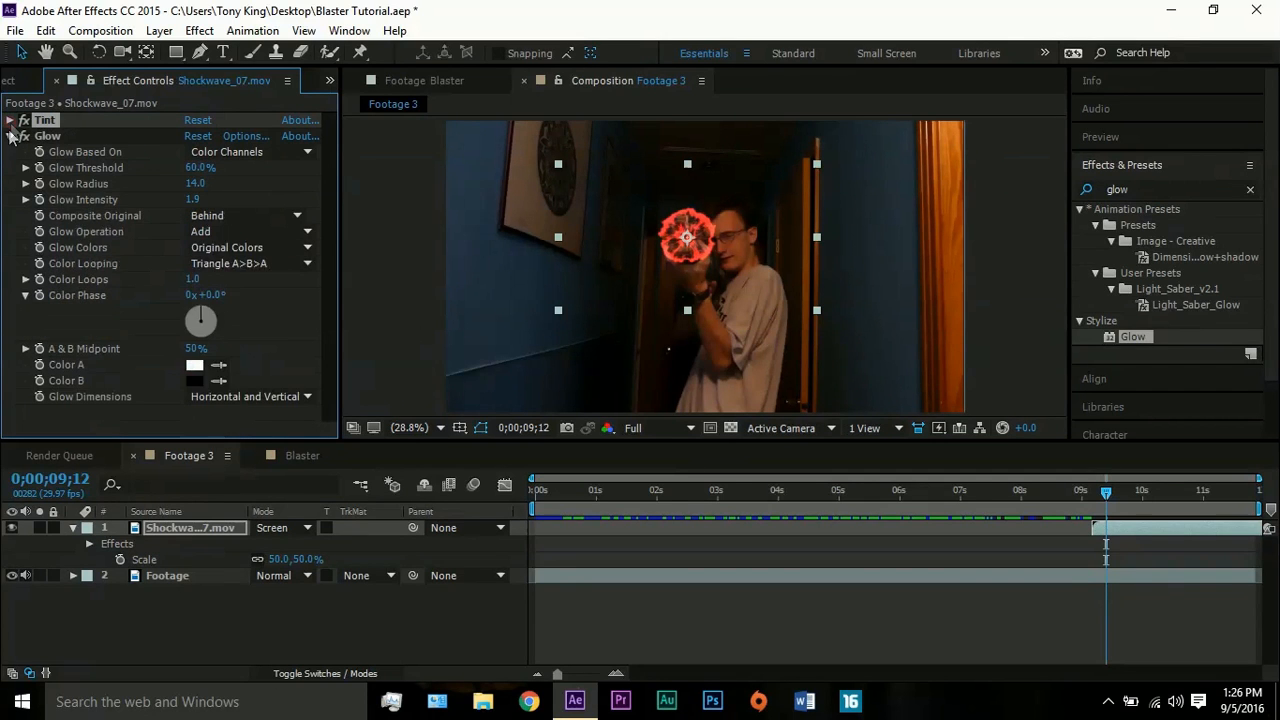
left_click(9, 138)
- Add the Blaster composition above the shockwave layer starting at 0;00;09;05 and set its blending mode to Screen
left_click(8, 83)
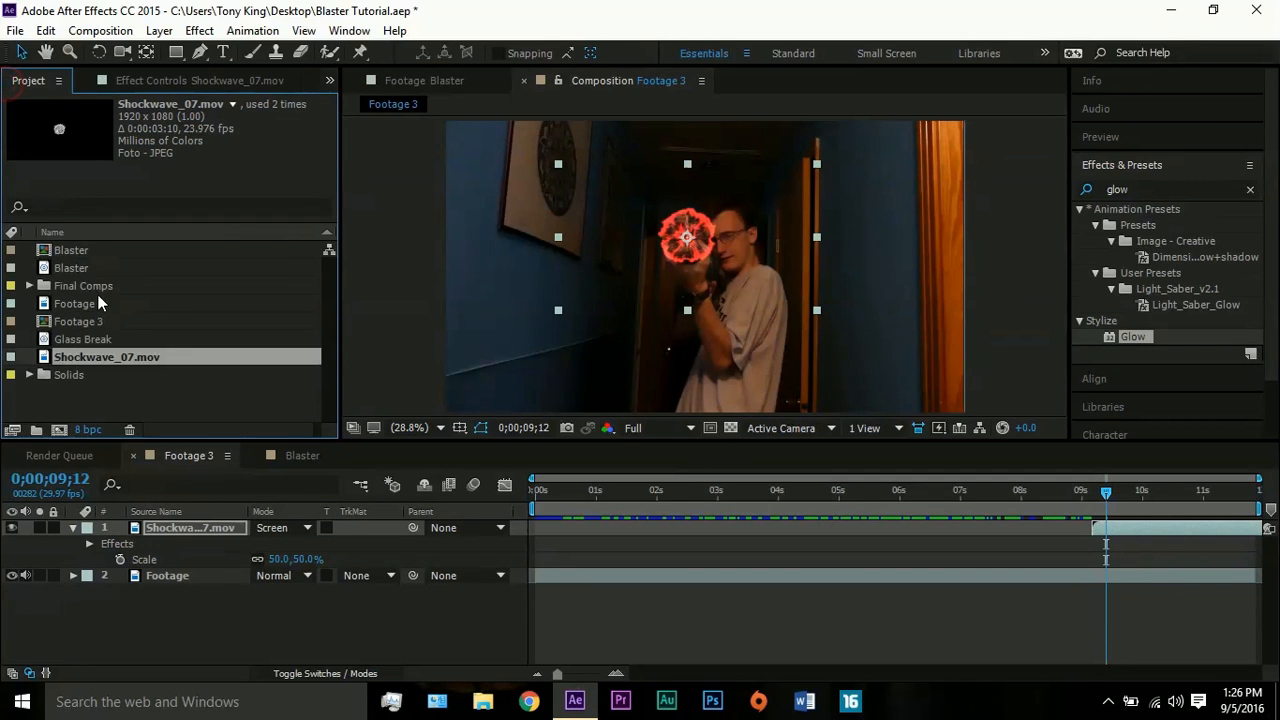
left_click(70, 250)
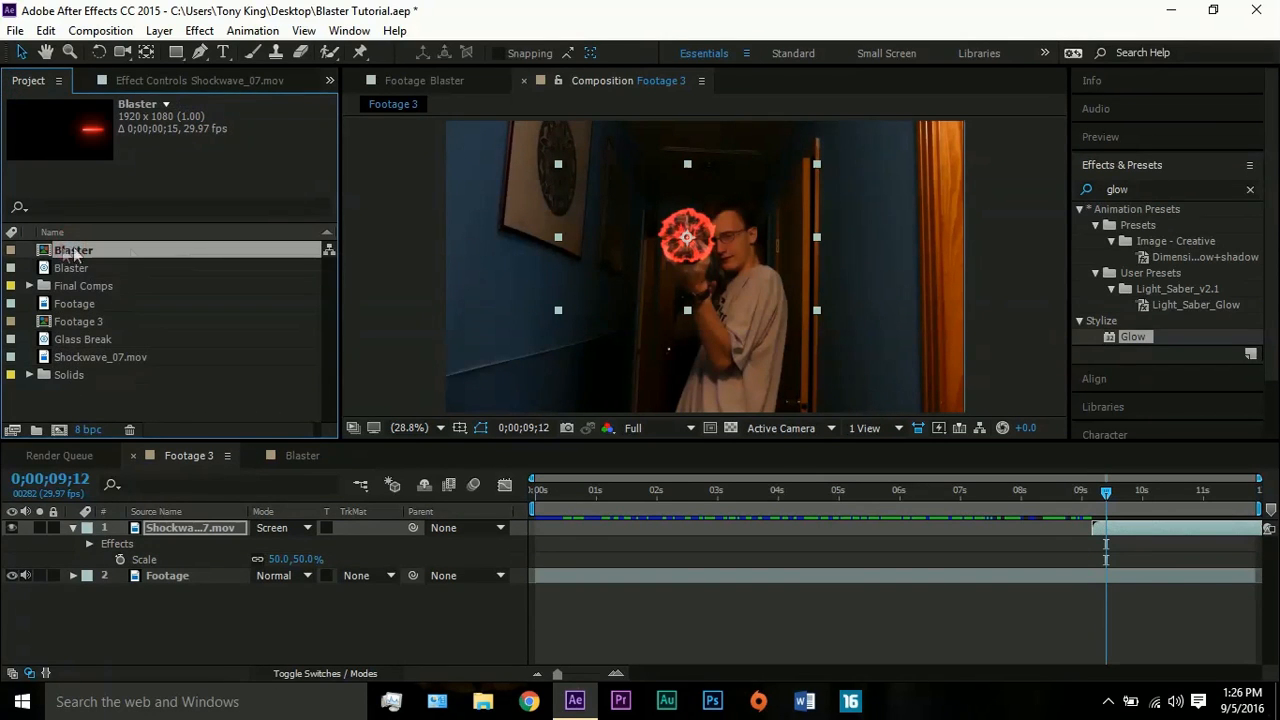
left_click_drag(73, 254, 1091, 524)
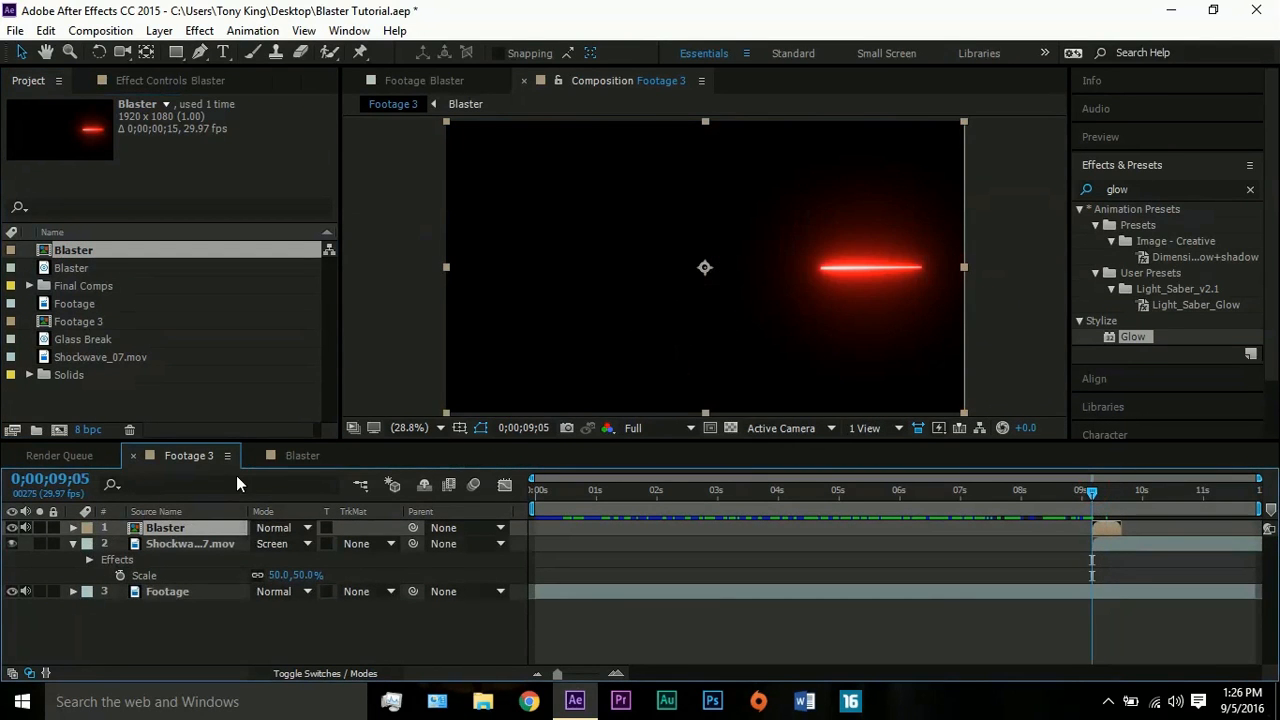
left_click(285, 528)
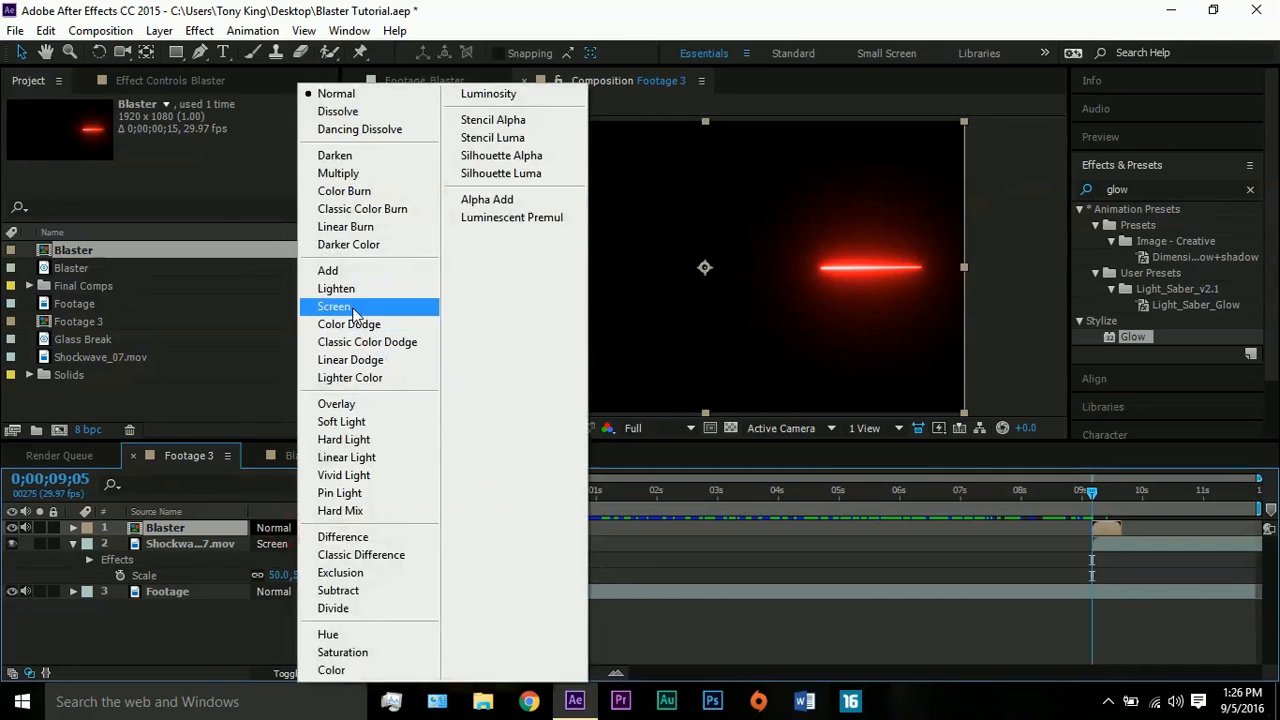
left_click(353, 314)
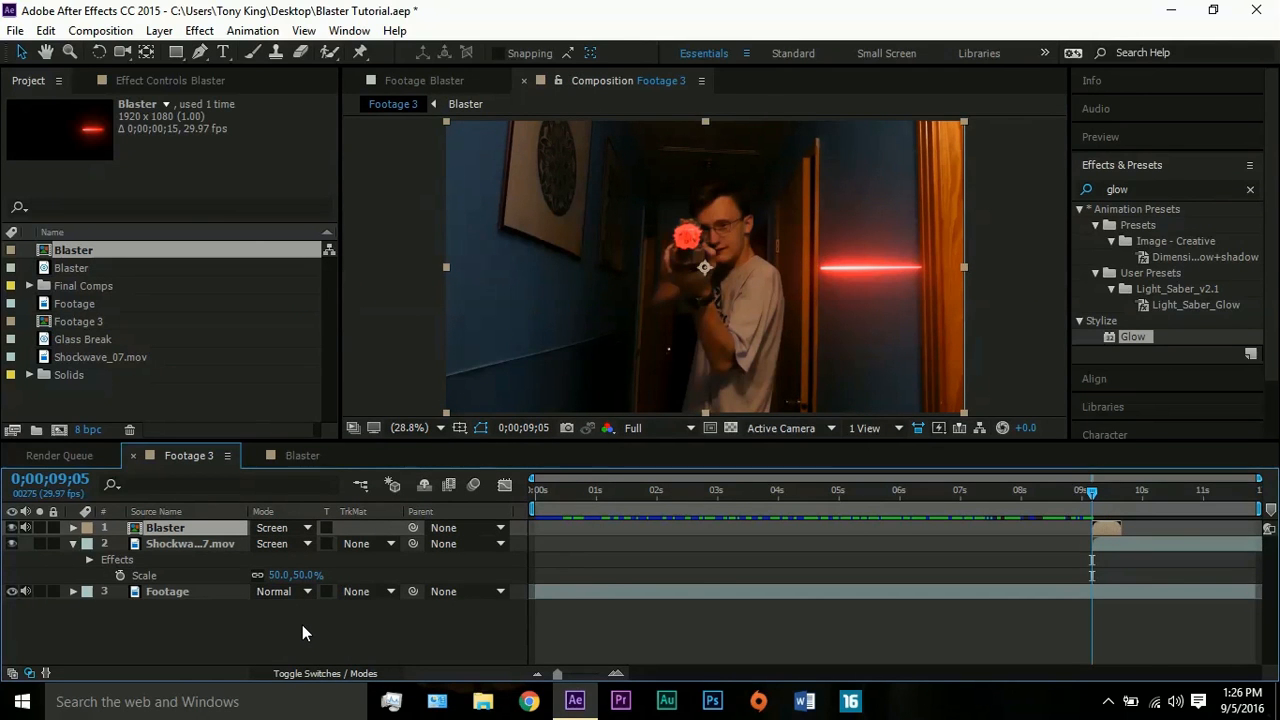
- Make the Blaster layer 3D and set its Y Rotation to -75° and its Z Rotation to +5°
left_click(323, 673)
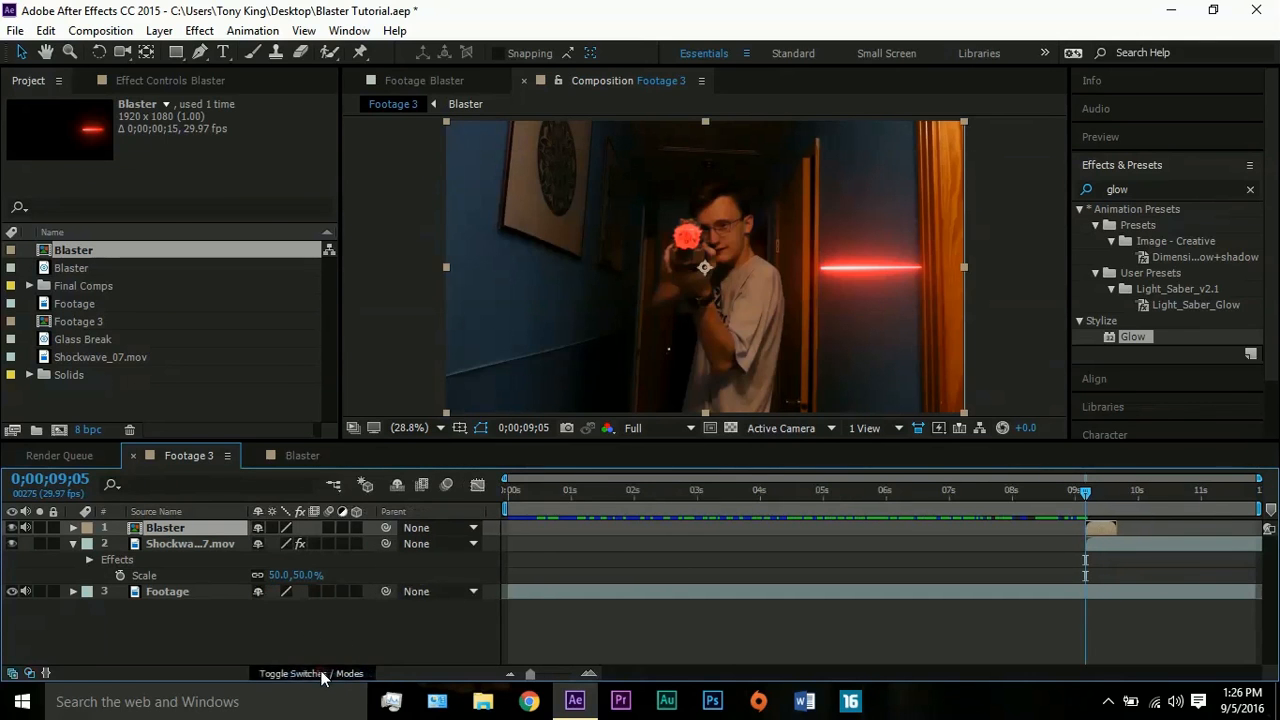
left_click(355, 527)
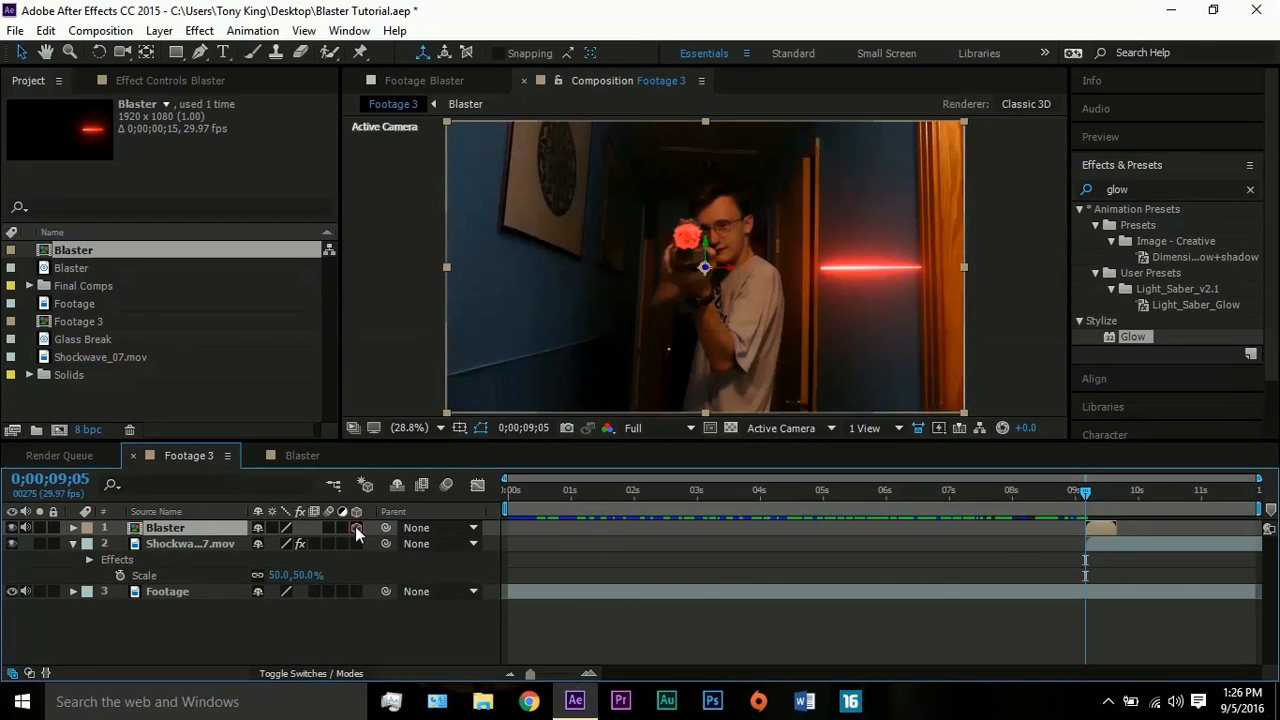
key("r")
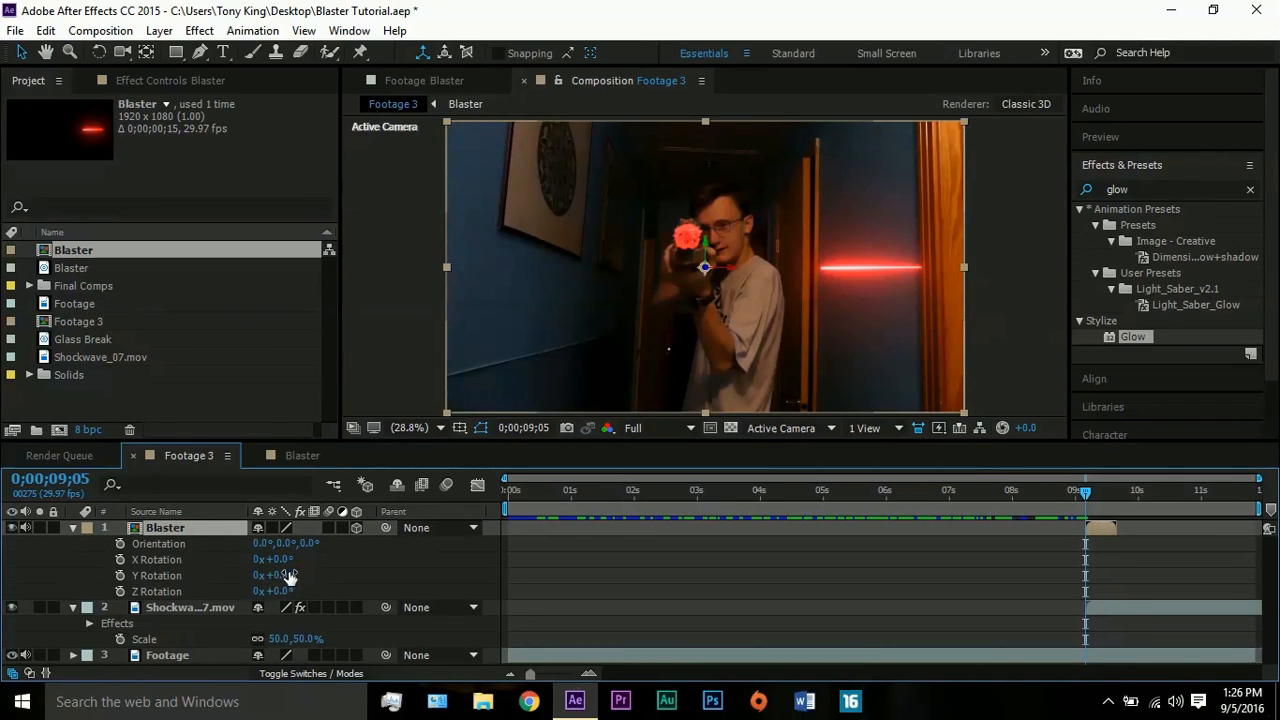
left_click_drag(280, 591, 253, 592)
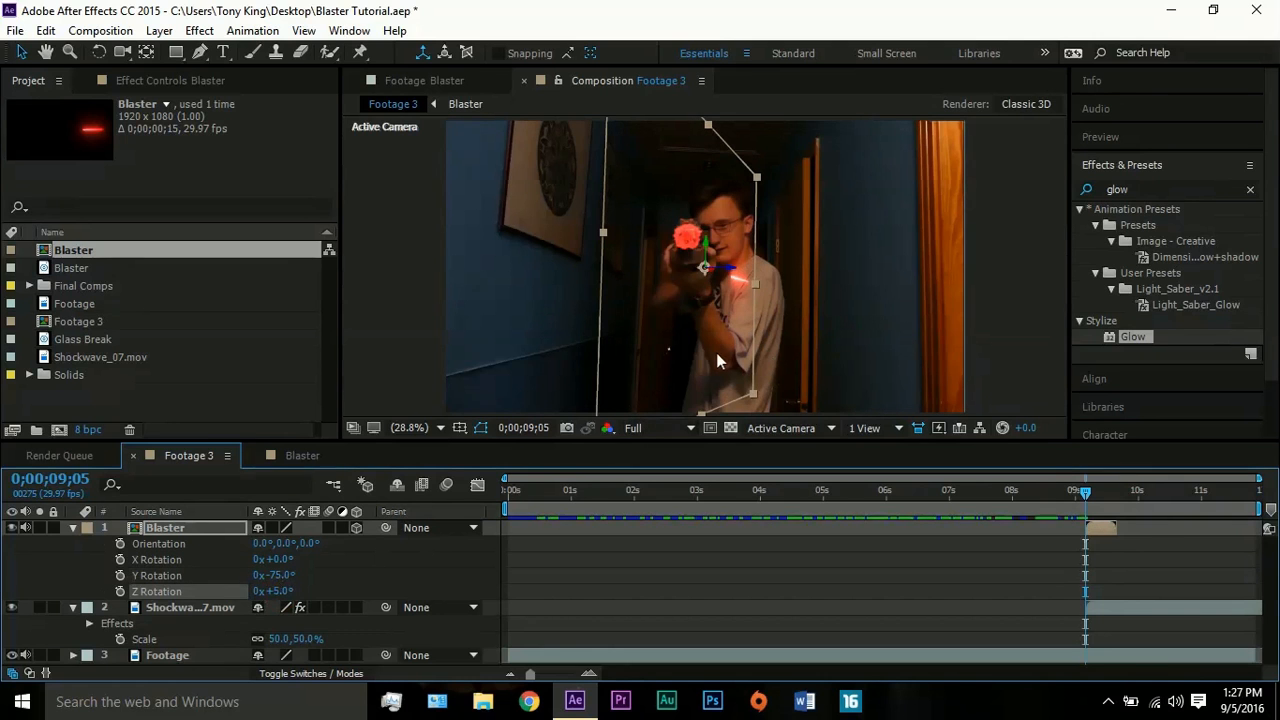
- Stretch the Blaster layer horizontally and place it so the red bolt starts at the gun's muzzle
left_click_drag(716, 352, 646, 304)
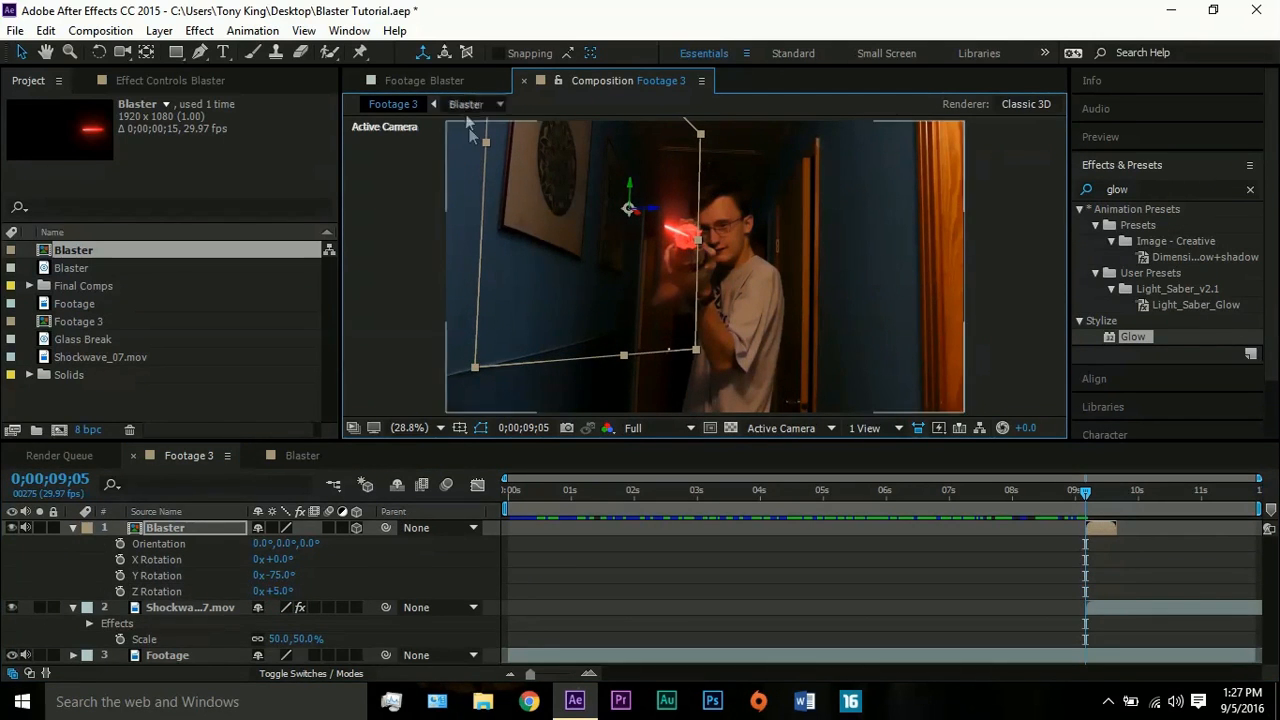
left_click_drag(486, 147, 369, 153)
left_click_drag(676, 293, 651, 281)
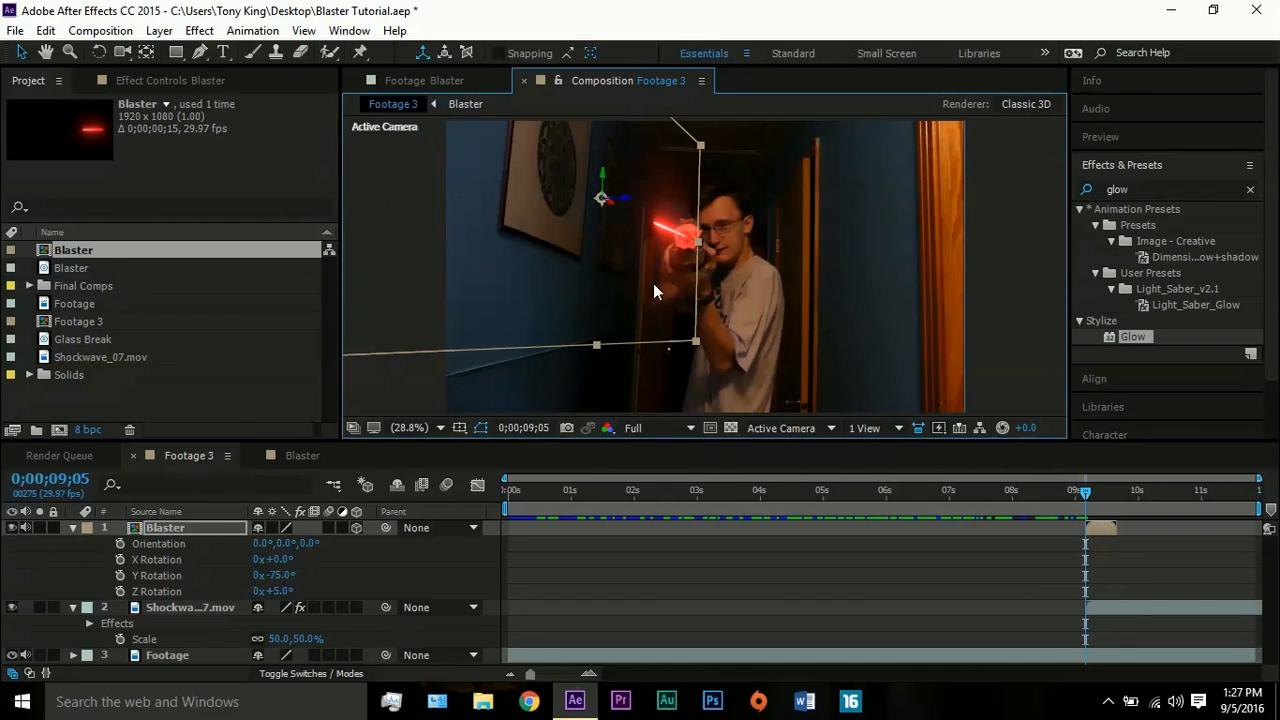
- Play back the blaster shot and muzzle flash from shortly before 0;00;09;05
left_click_drag(1086, 491, 1066, 489)
key("space")
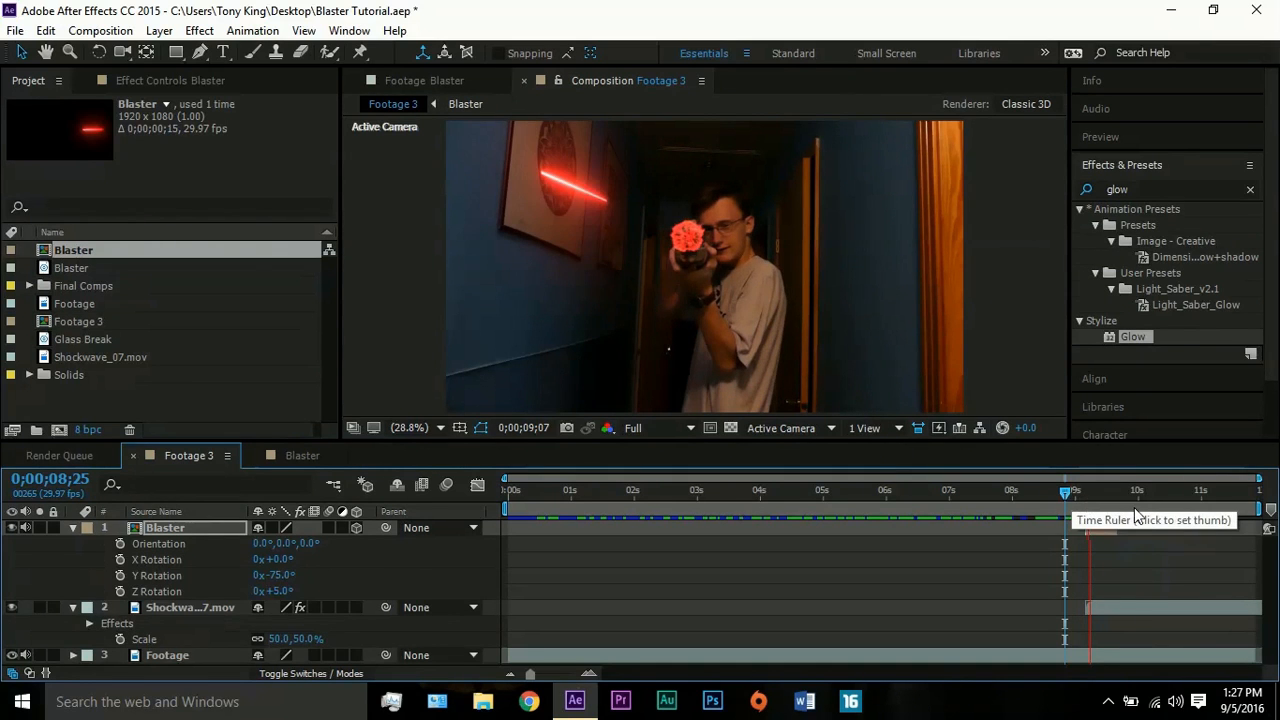
left_click_drag(1066, 495, 1050, 490)
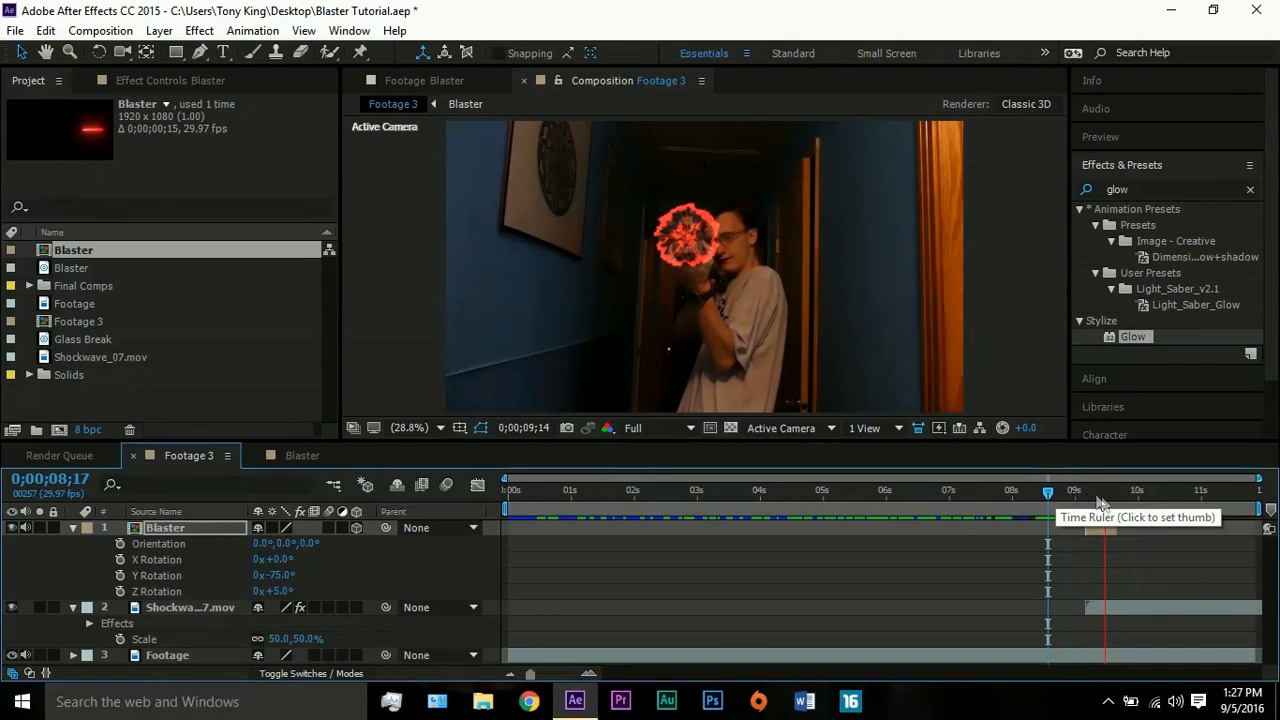
- Return to 0;00;09;05 and enable time remapping on the Shockwave_07.mov layer
left_click_drag(1088, 493, 1085, 492)
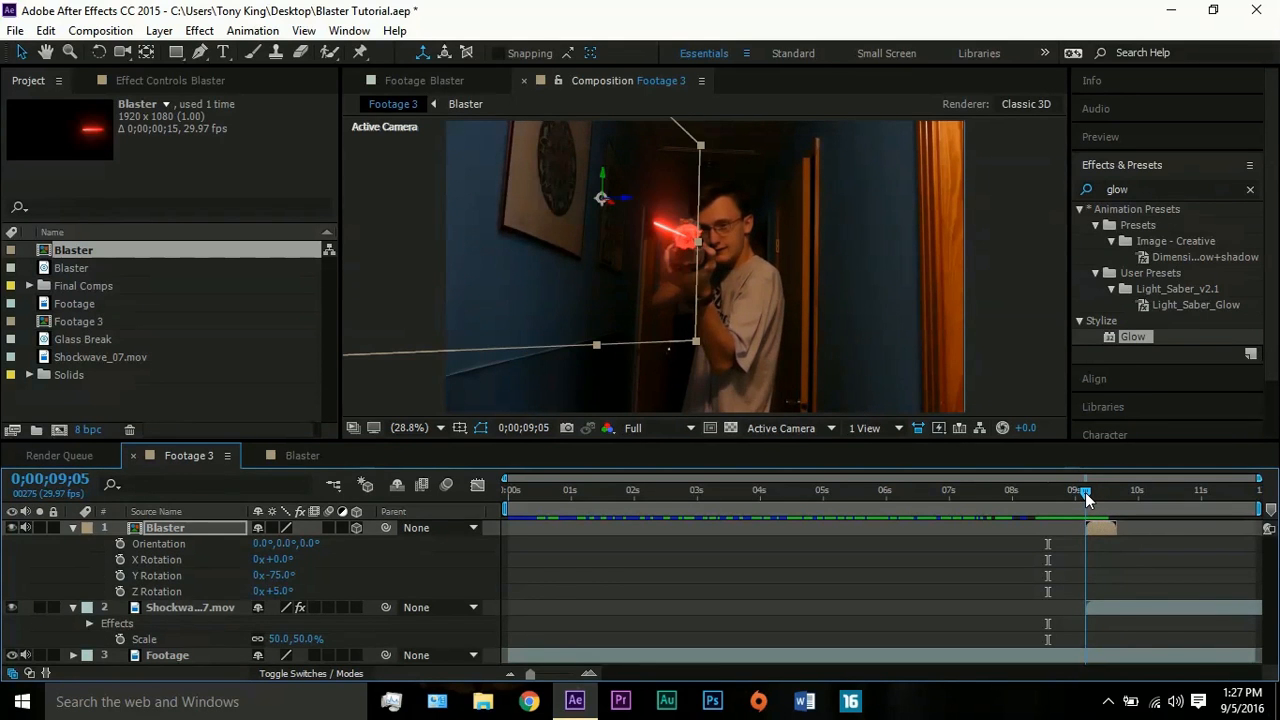
left_click(1104, 609)
right_click(1104, 608)
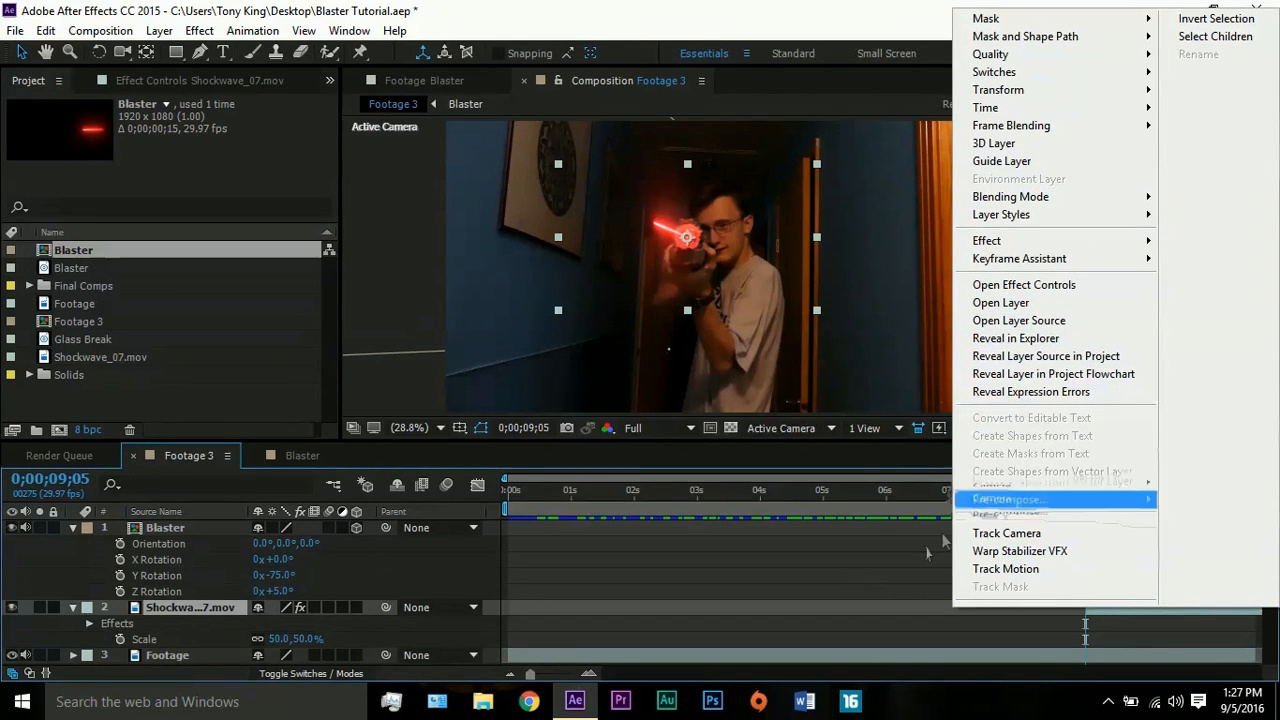
mouse_move(1040, 108)
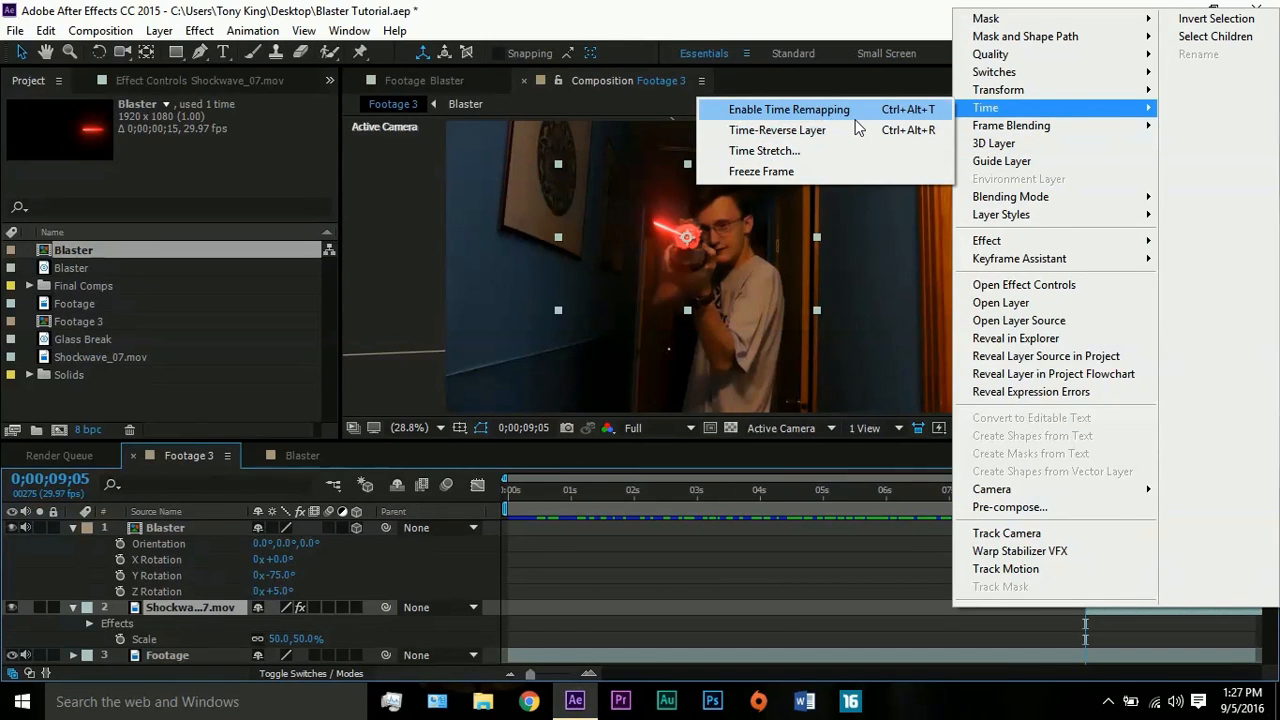
left_click(858, 115)
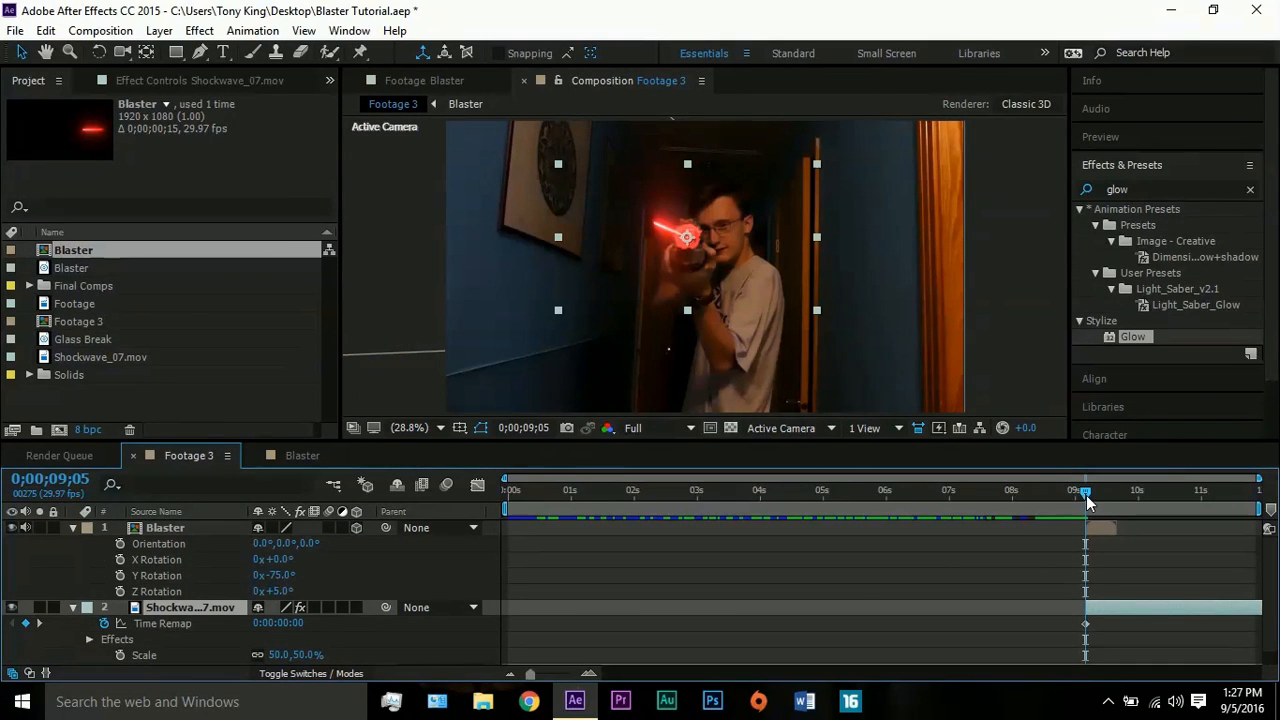
- At 0;00;09;19, set the shockwave's Time Remap to 0:00:03:10, then split the layer there and delete the remainder
left_click_drag(1086, 495, 1116, 491)
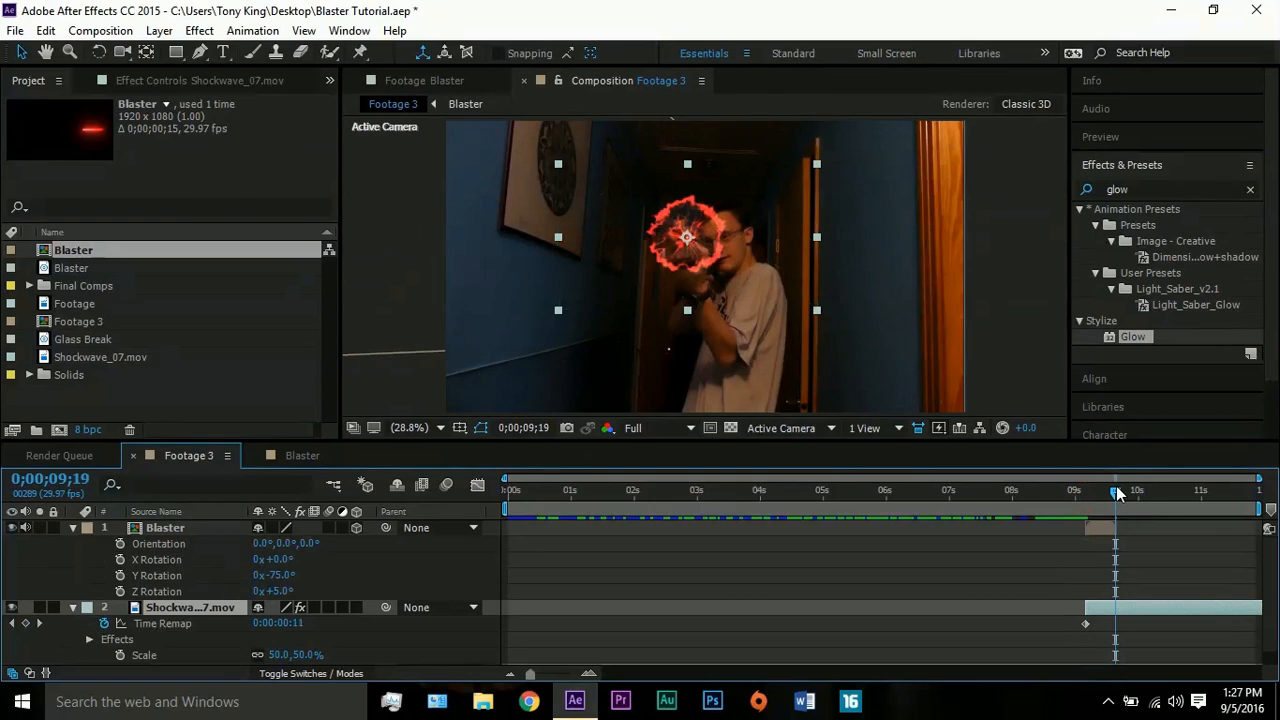
left_click(1108, 532)
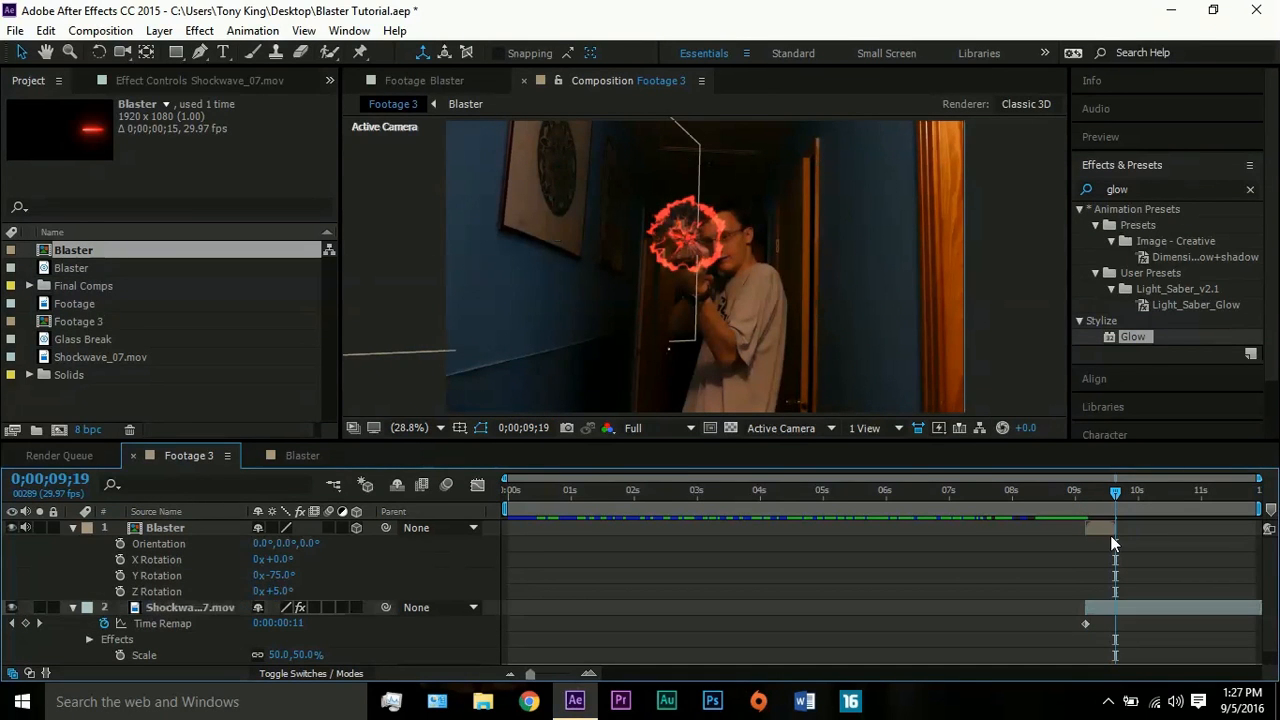
left_click(1122, 607)
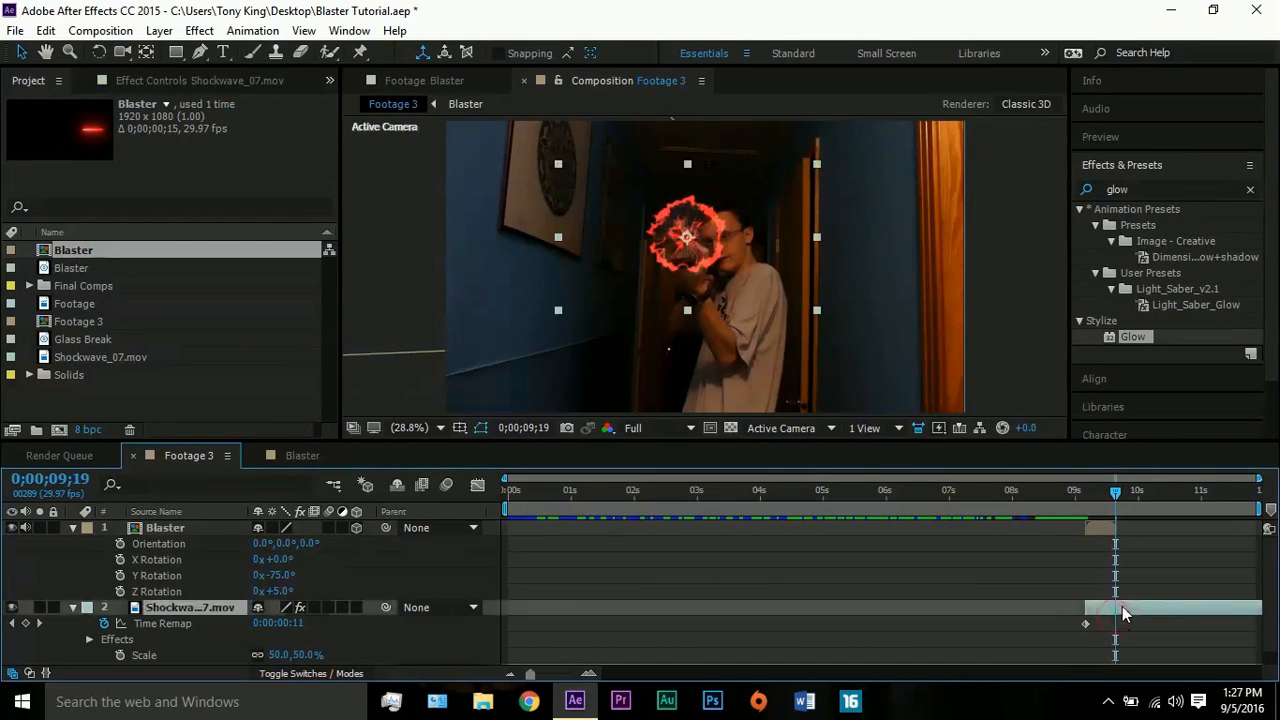
left_click_drag(281, 620, 370, 620)
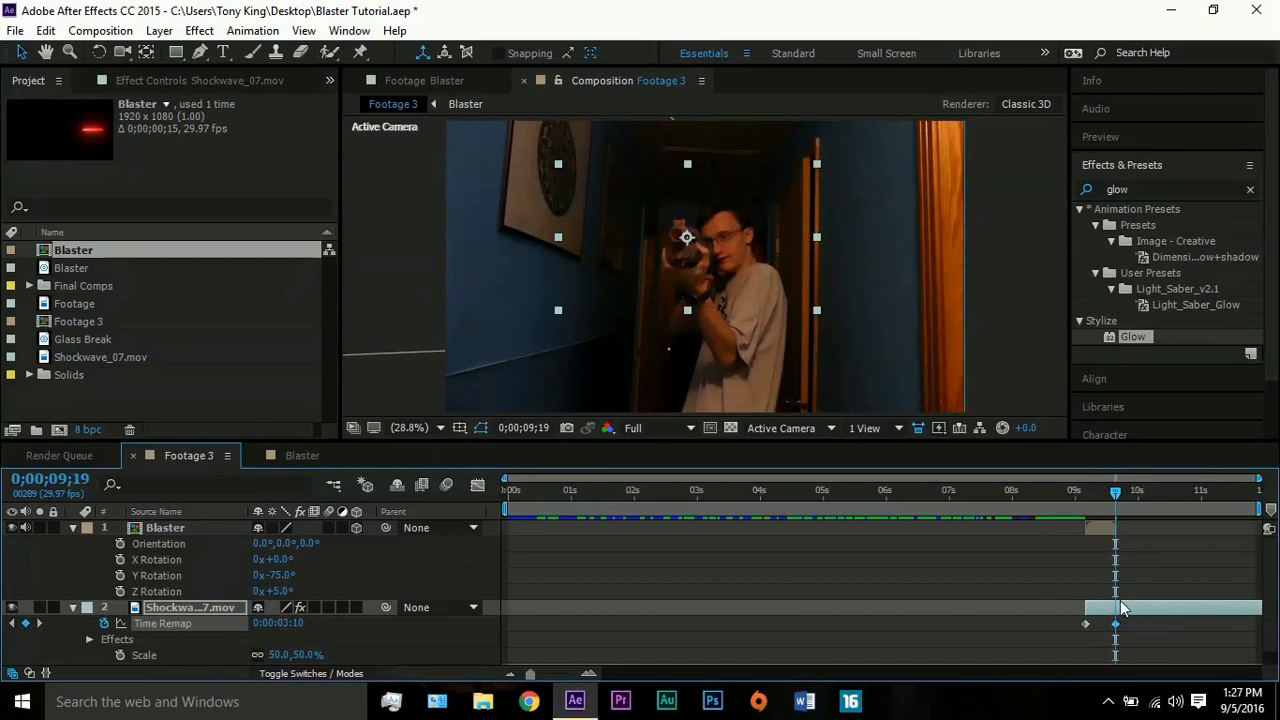
key("ctrl+shift+d")
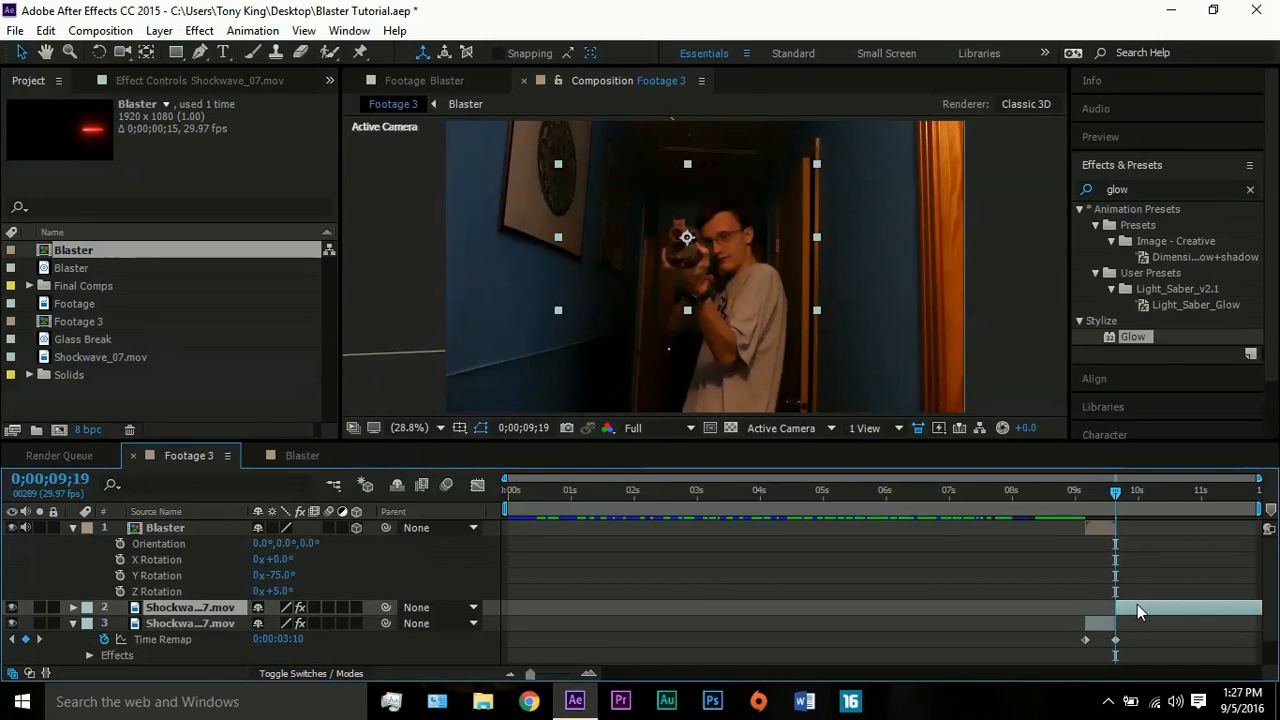
key("Delete")
- Play back the sped-up shockwave and blaster shot from 0;00;08;23
left_click_drag(1109, 493, 1065, 496)
key("space")
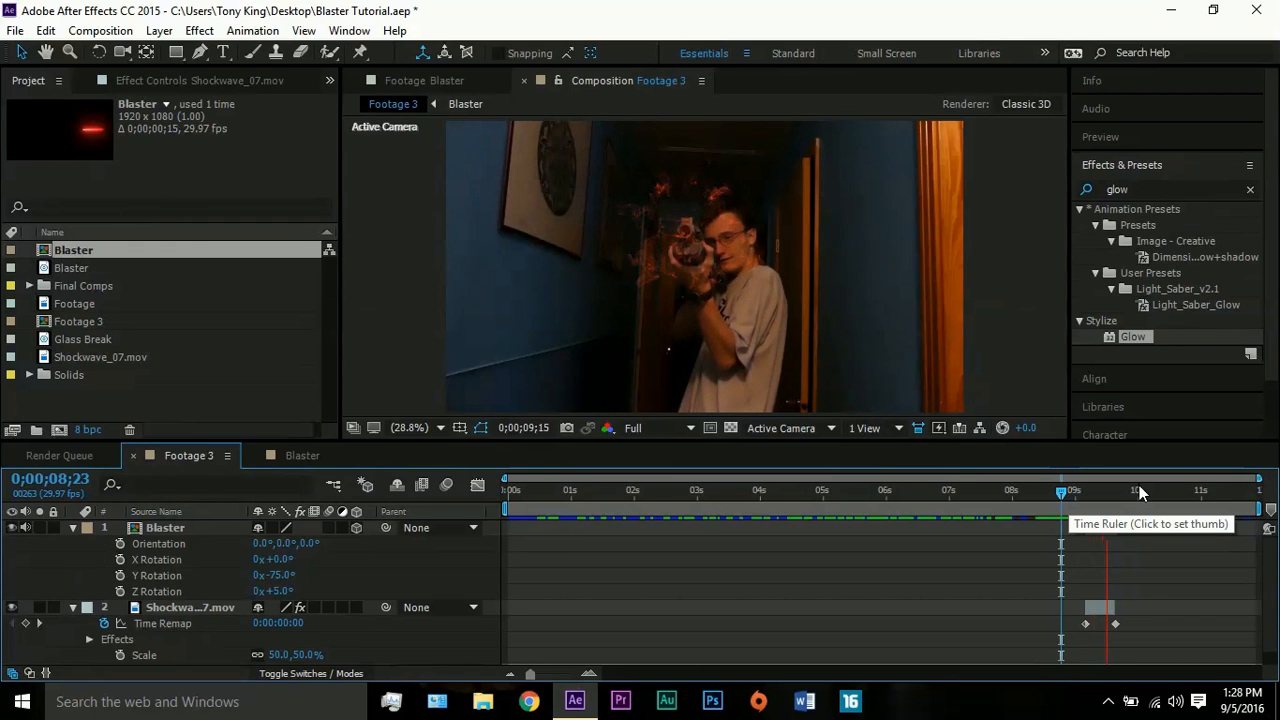
left_click(1060, 496)
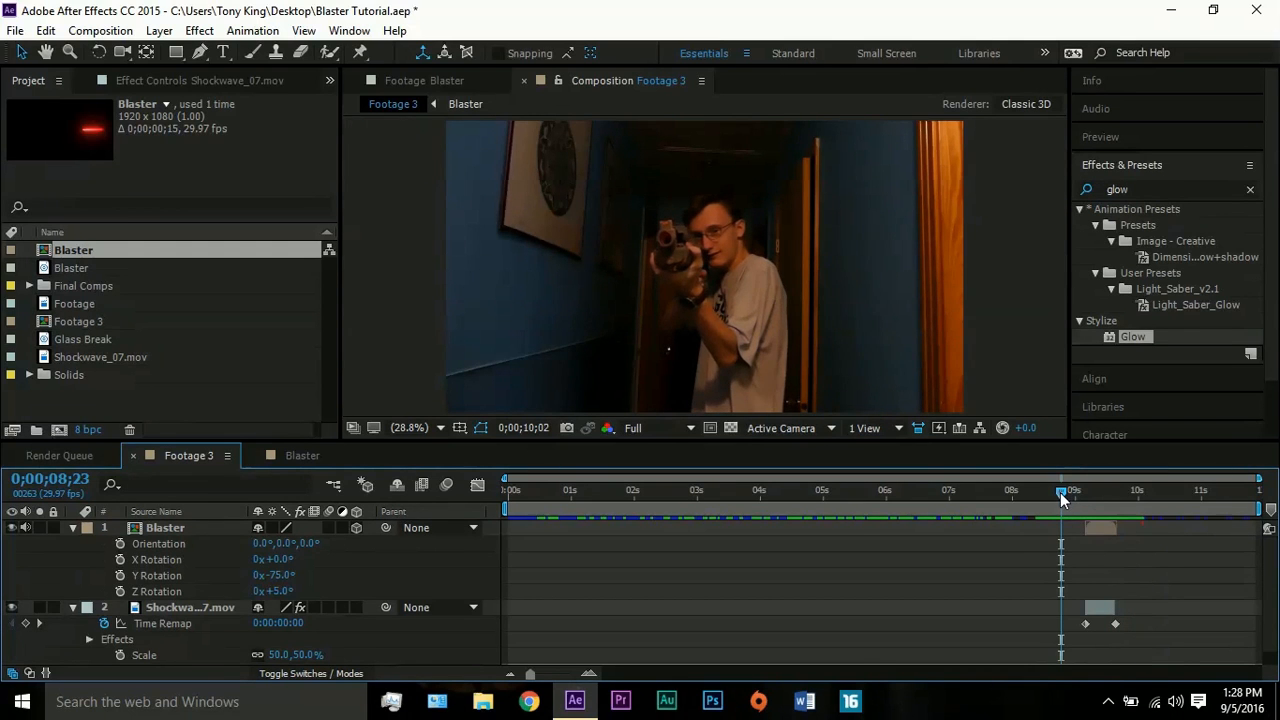
key("space")
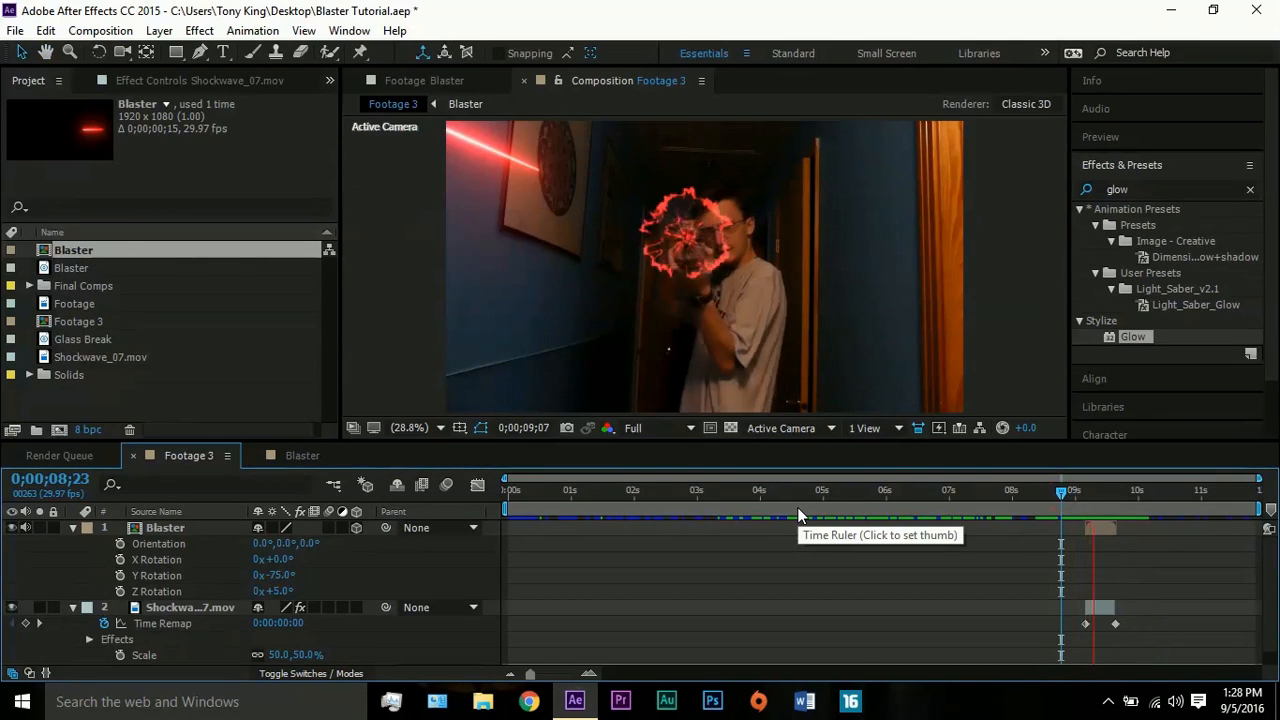
key("space")
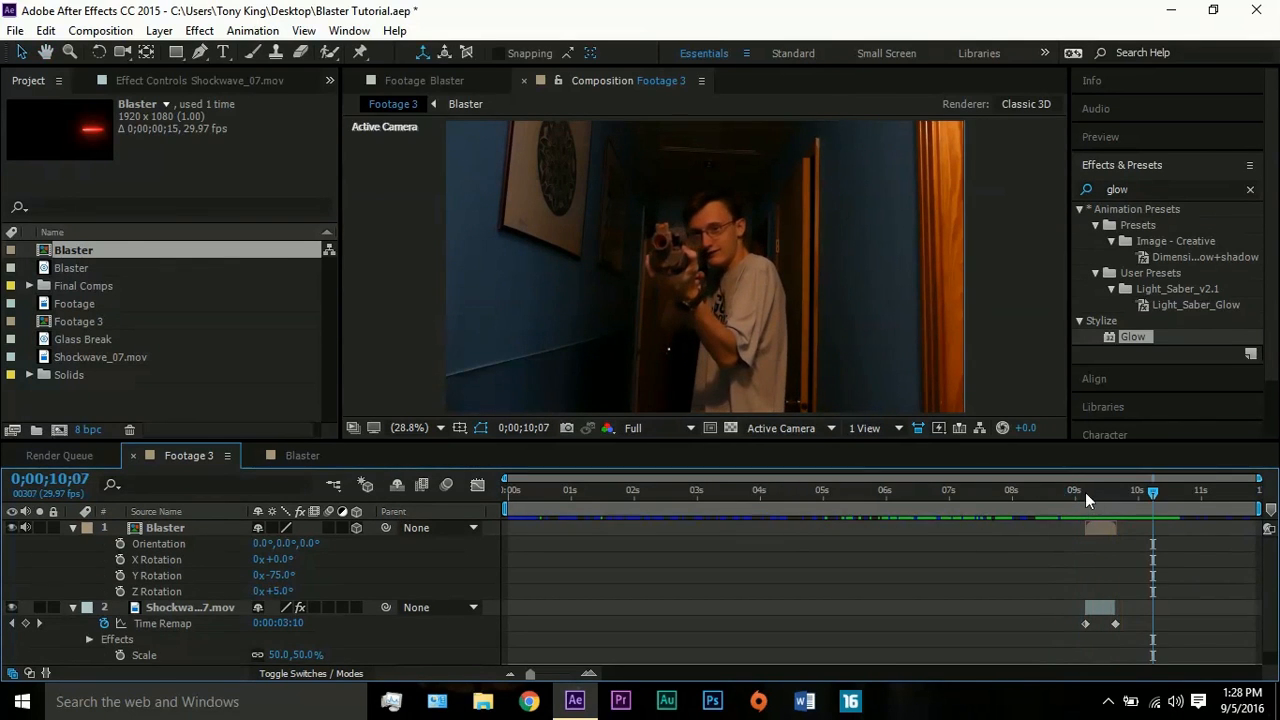
- Add an adjustment layer to the Footage 3 composition with the time at 0;00;09;03
mouse_move(1085, 493)
left_mouse_down()
mouse_move(1132, 491)
mouse_move(1068, 488)
mouse_move(1081, 490)
left_mouse_up()
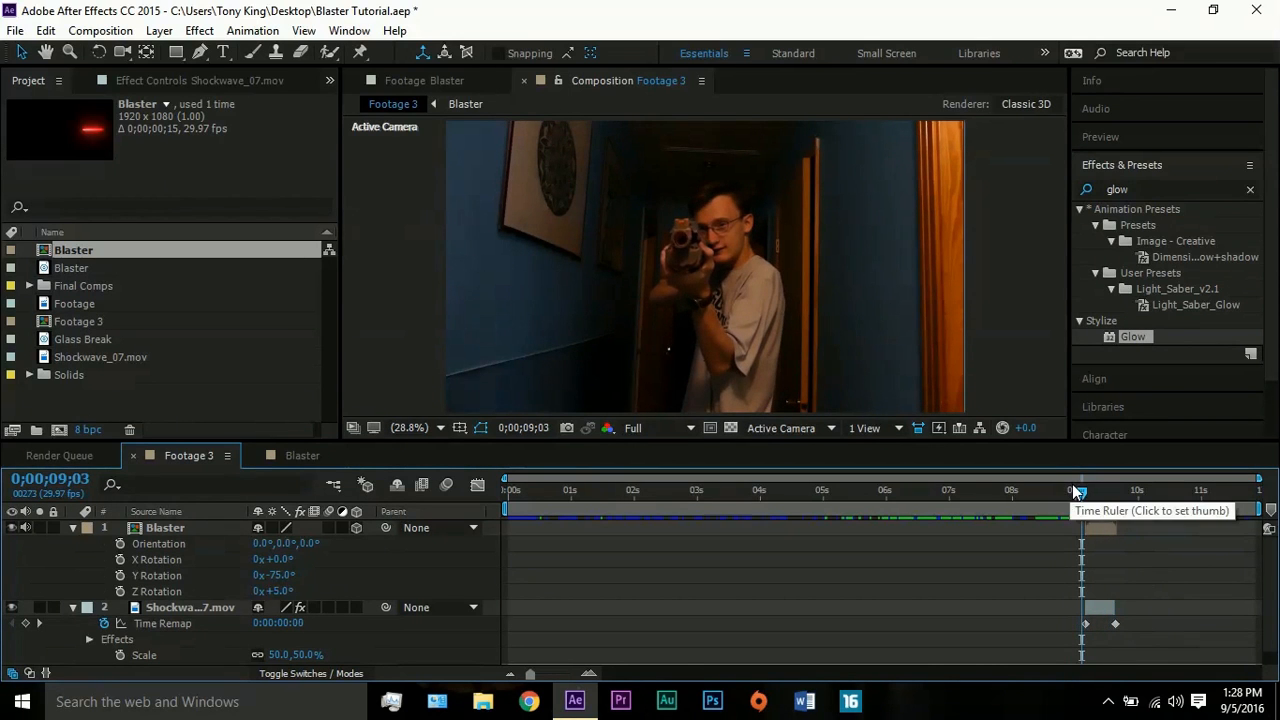
left_click(163, 30)
mouse_move(250, 28)
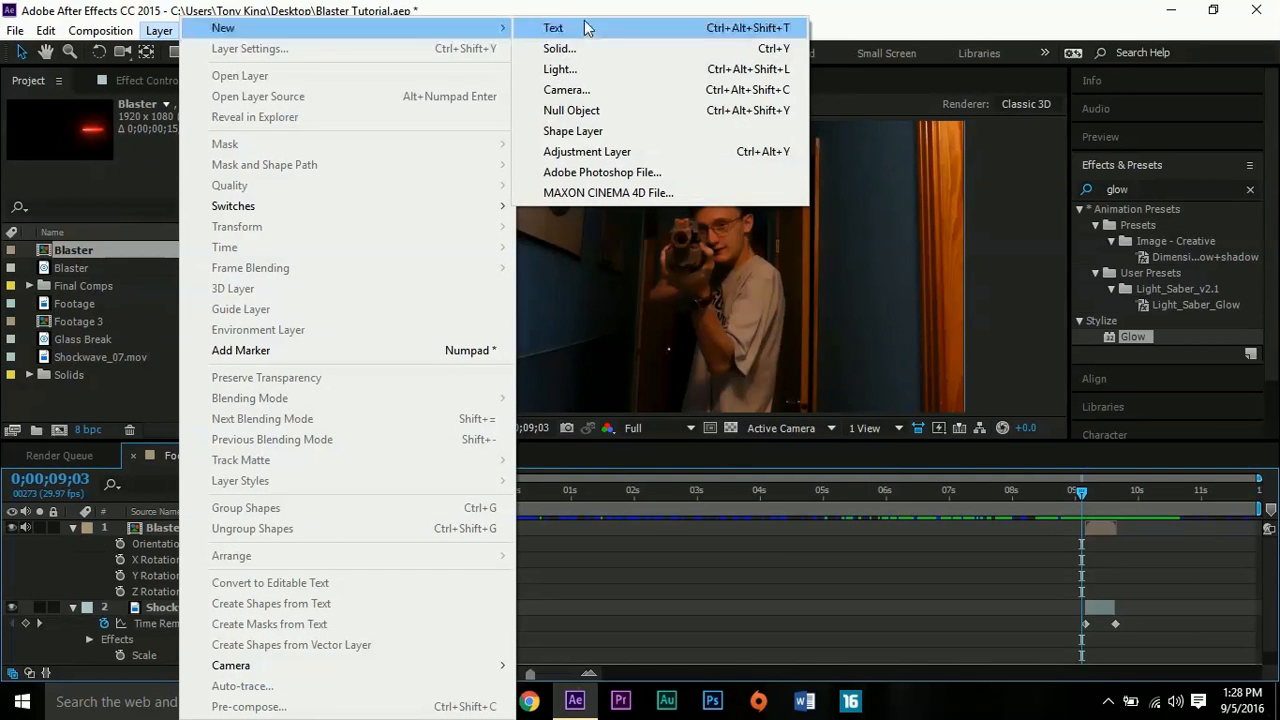
left_click(564, 152)
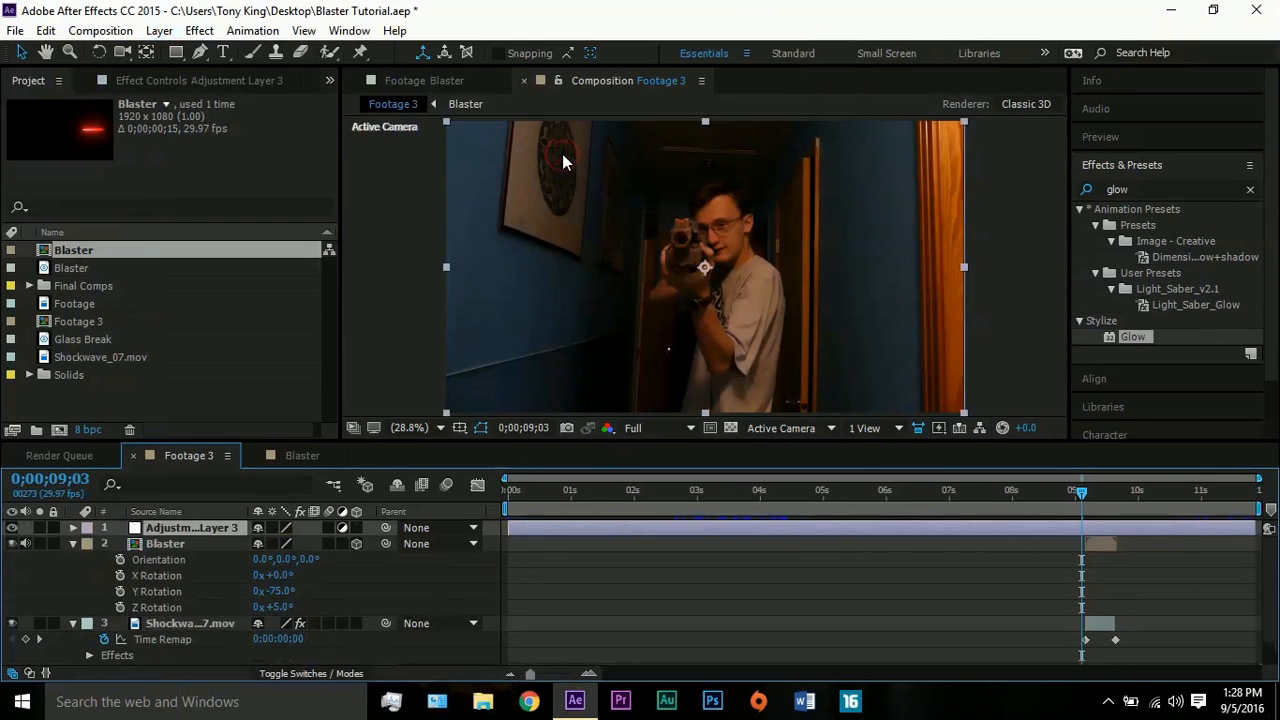
scroll(880, 373, "down", 2)
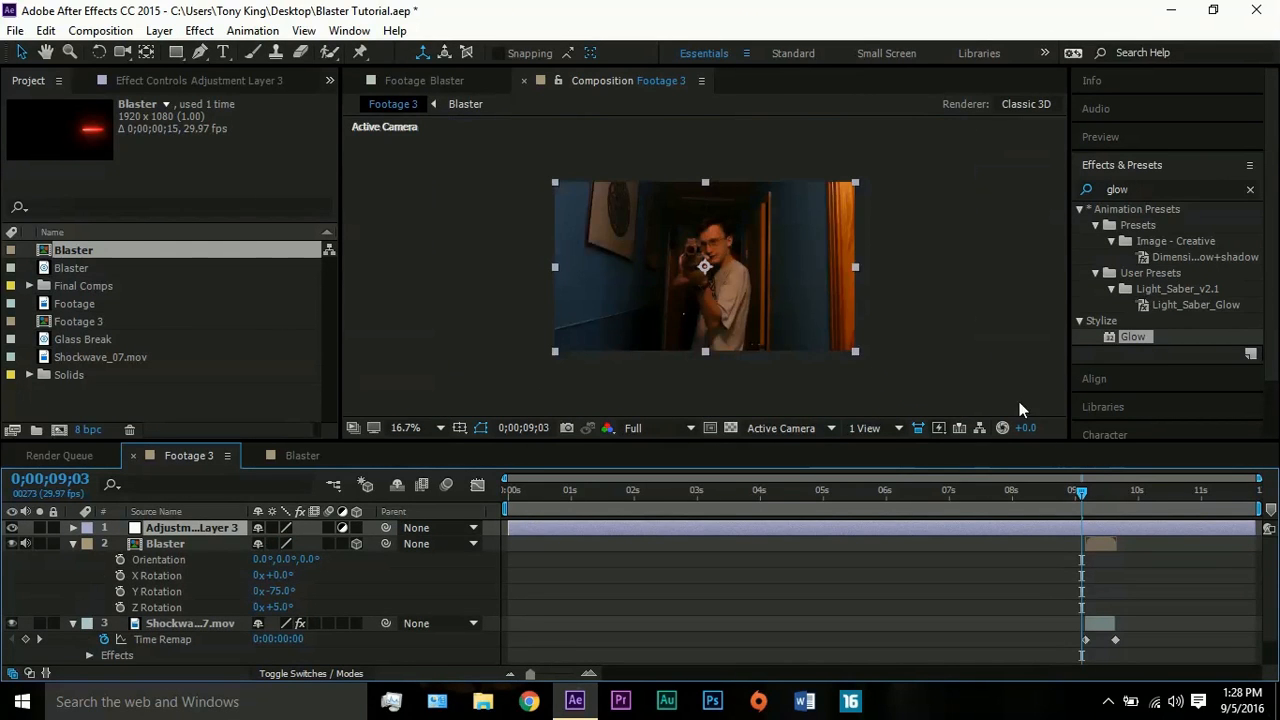
scroll(956, 343, "up", 3)
scroll(800, 370, "down", 3)
left_click(410, 427)
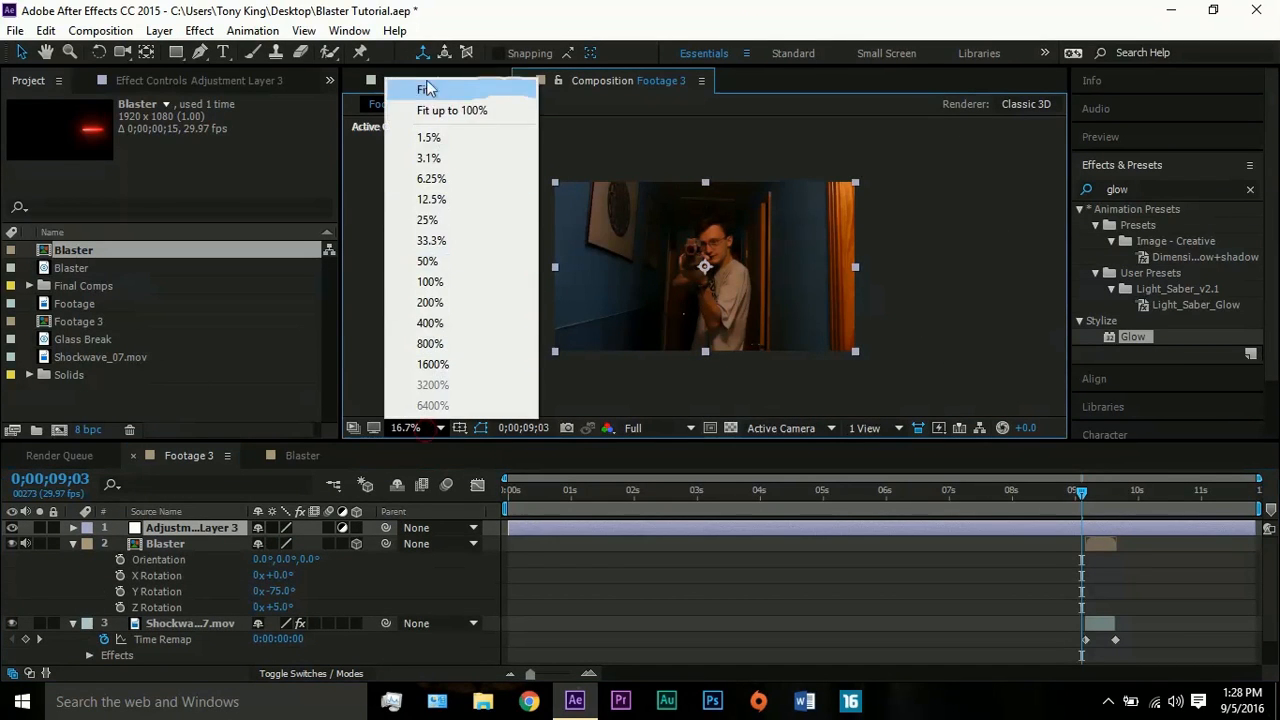
left_click(426, 89)
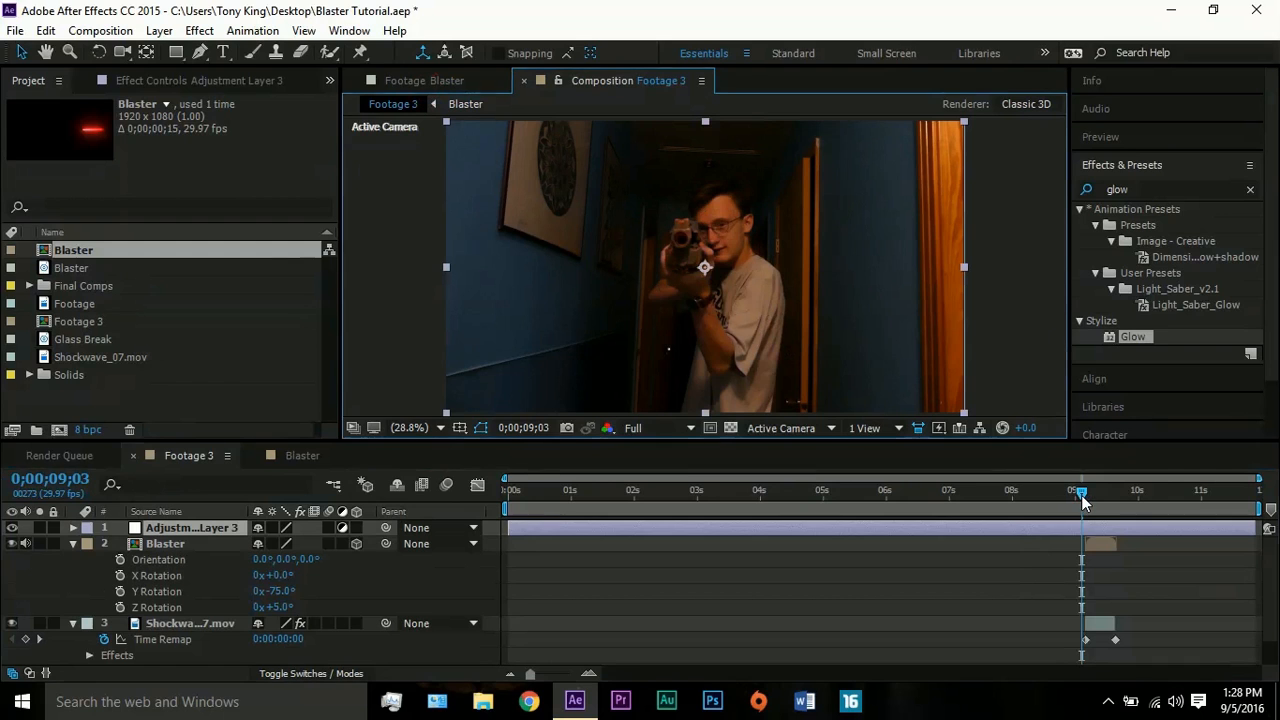
- Trim the adjustment layer to start at 0;00;09;02, then split it at 0;00;09;20 and delete the remainder
left_click_drag(1081, 495, 1079, 495)
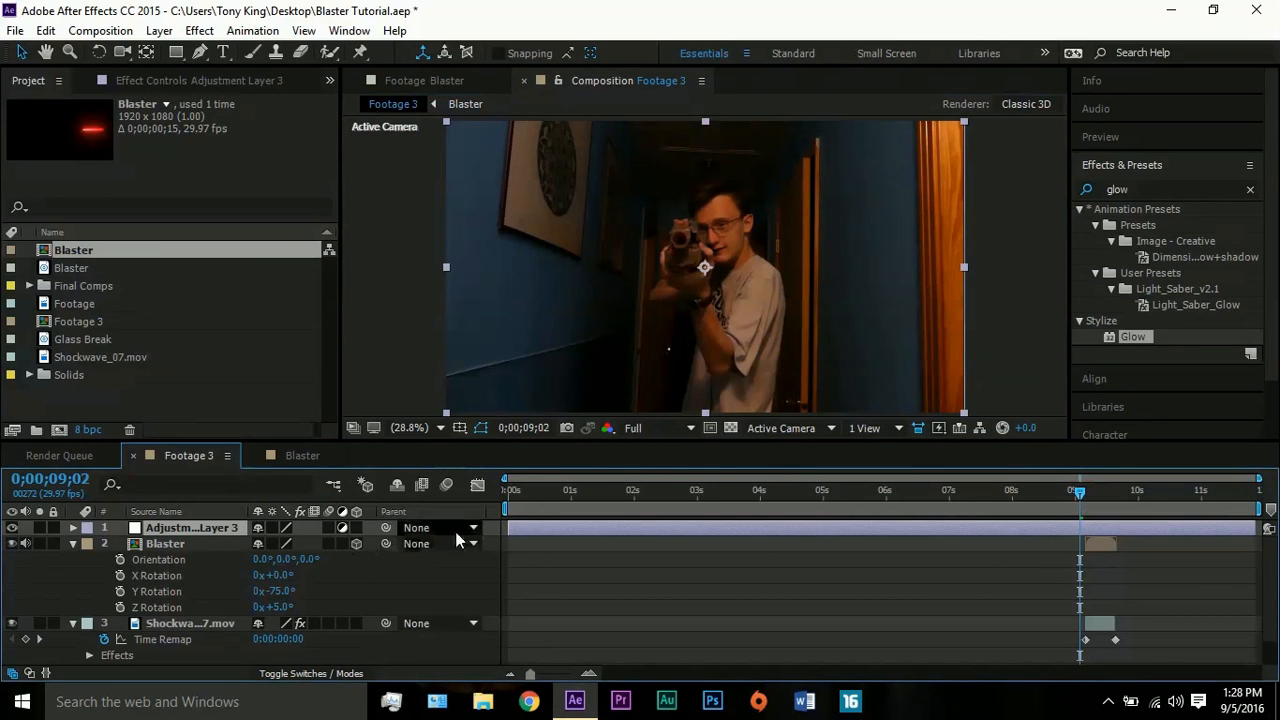
left_click_drag(583, 532, 1074, 510)
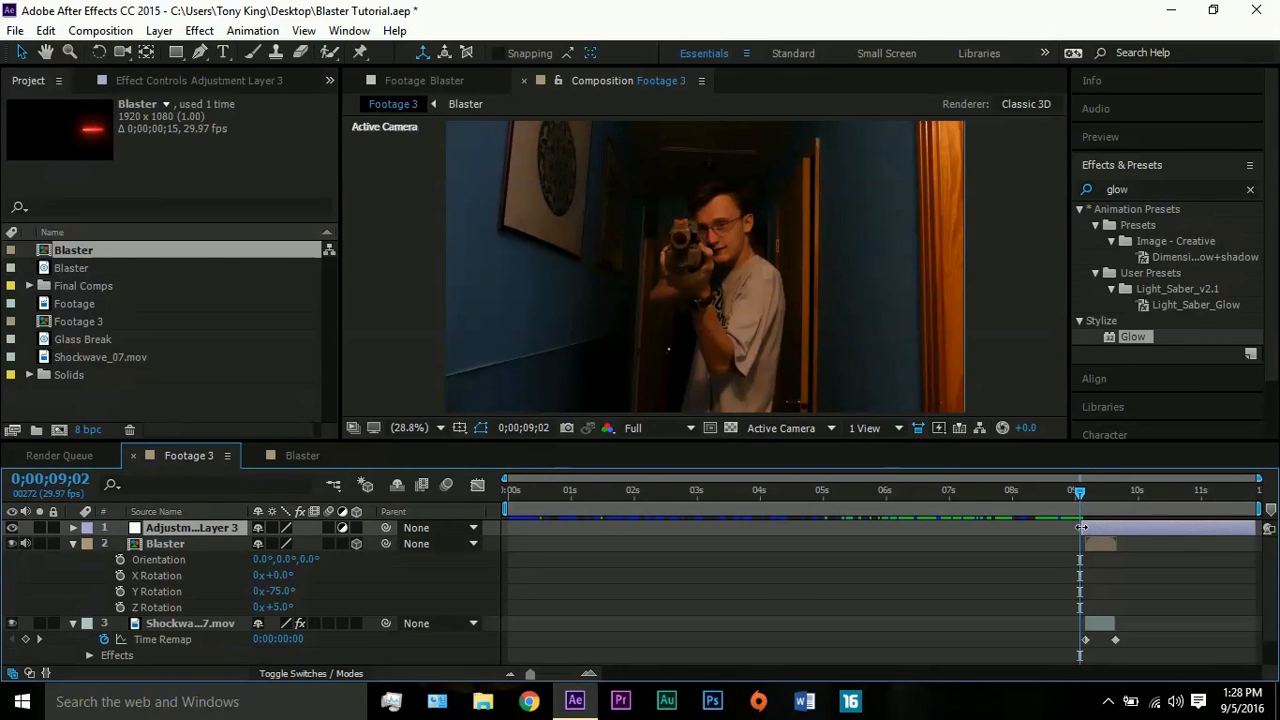
left_click(1108, 492)
left_click_drag(1113, 497, 1118, 497)
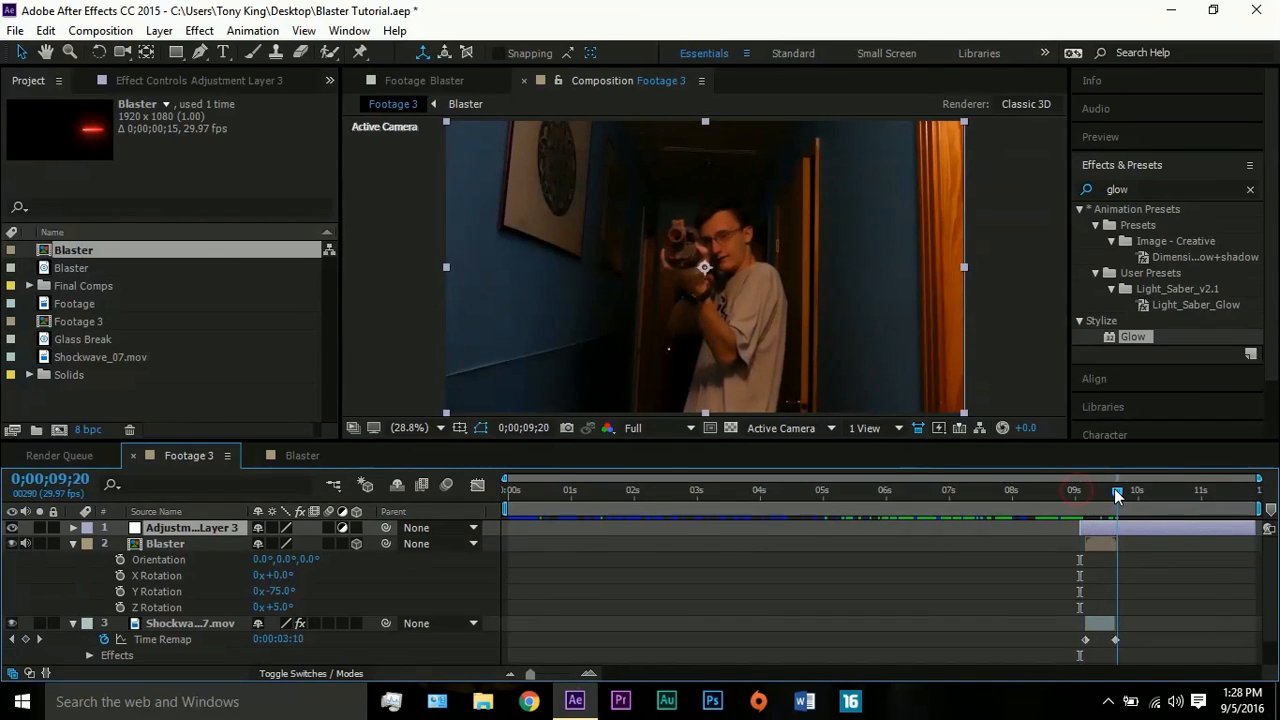
key("ctrl+shift+d")
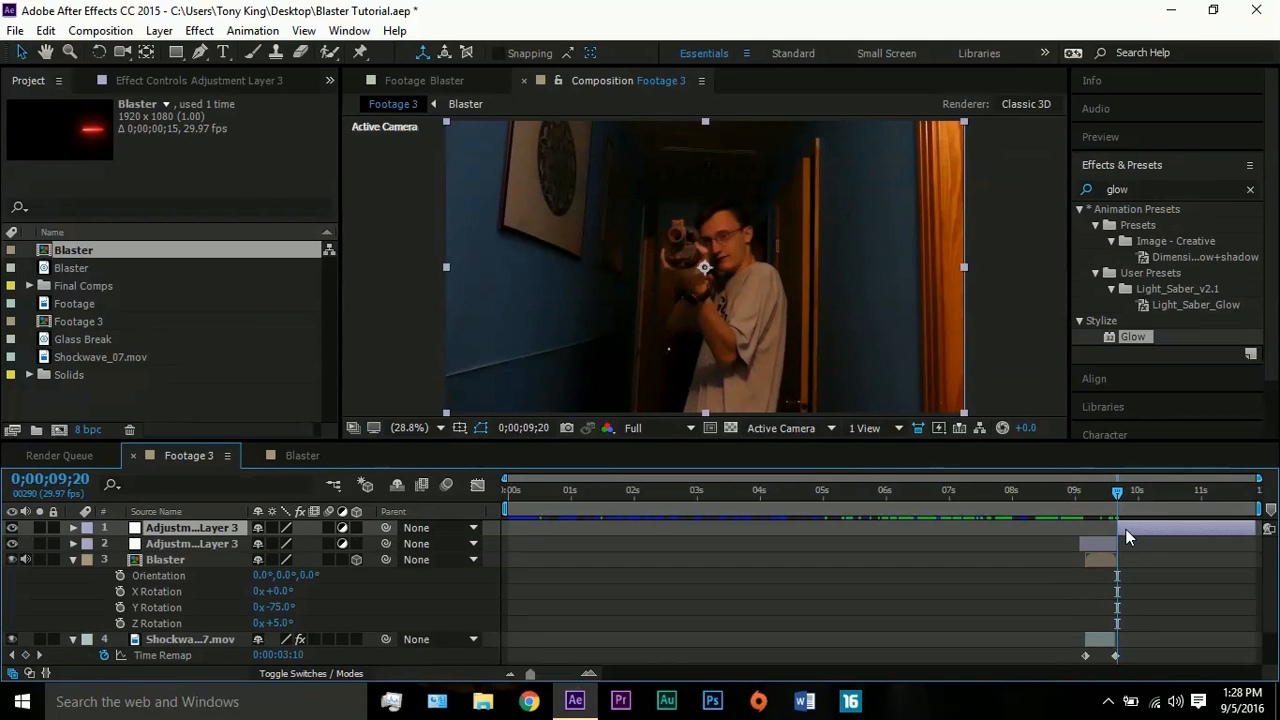
key("Delete")
- Keyframe the adjustment layer's opacity to fade from 100% at 0;00;09;13 to 0% at 0;00;09;19
mouse_move(1112, 493)
left_mouse_down()
mouse_move(1087, 492)
mouse_move(1098, 490)
left_mouse_up()
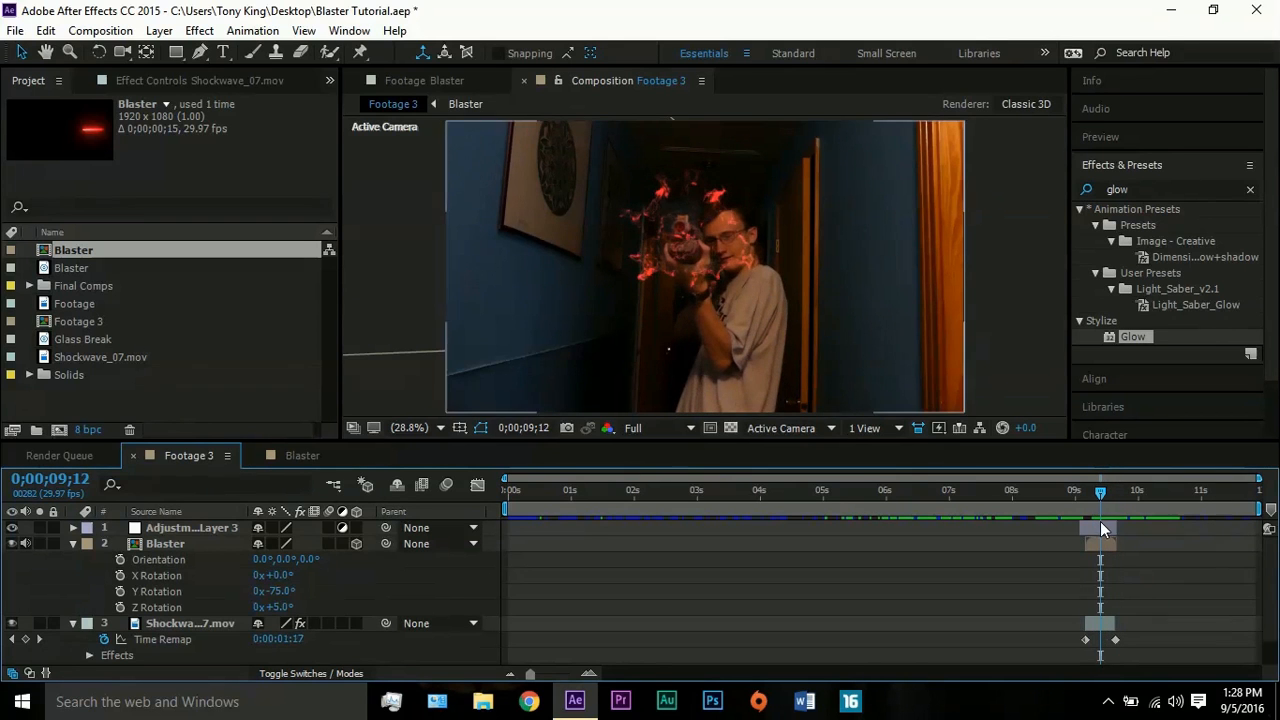
left_click(1101, 491)
left_click(1102, 522)
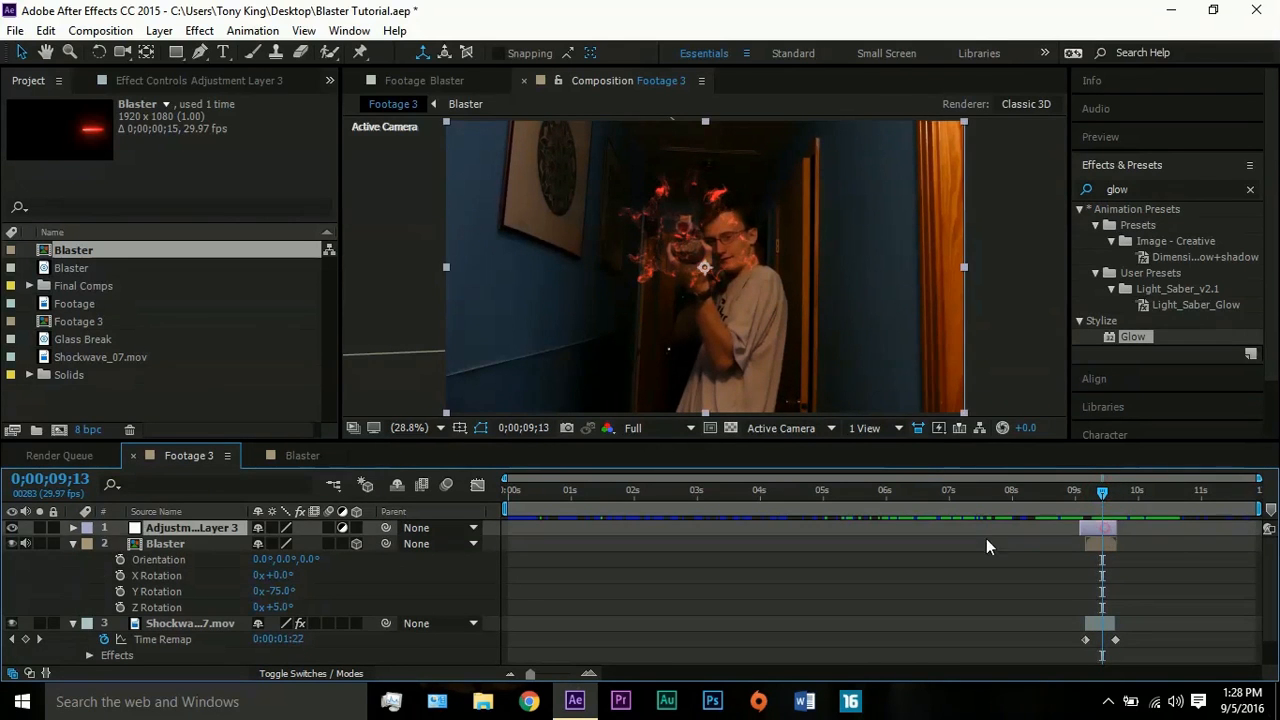
key("t")
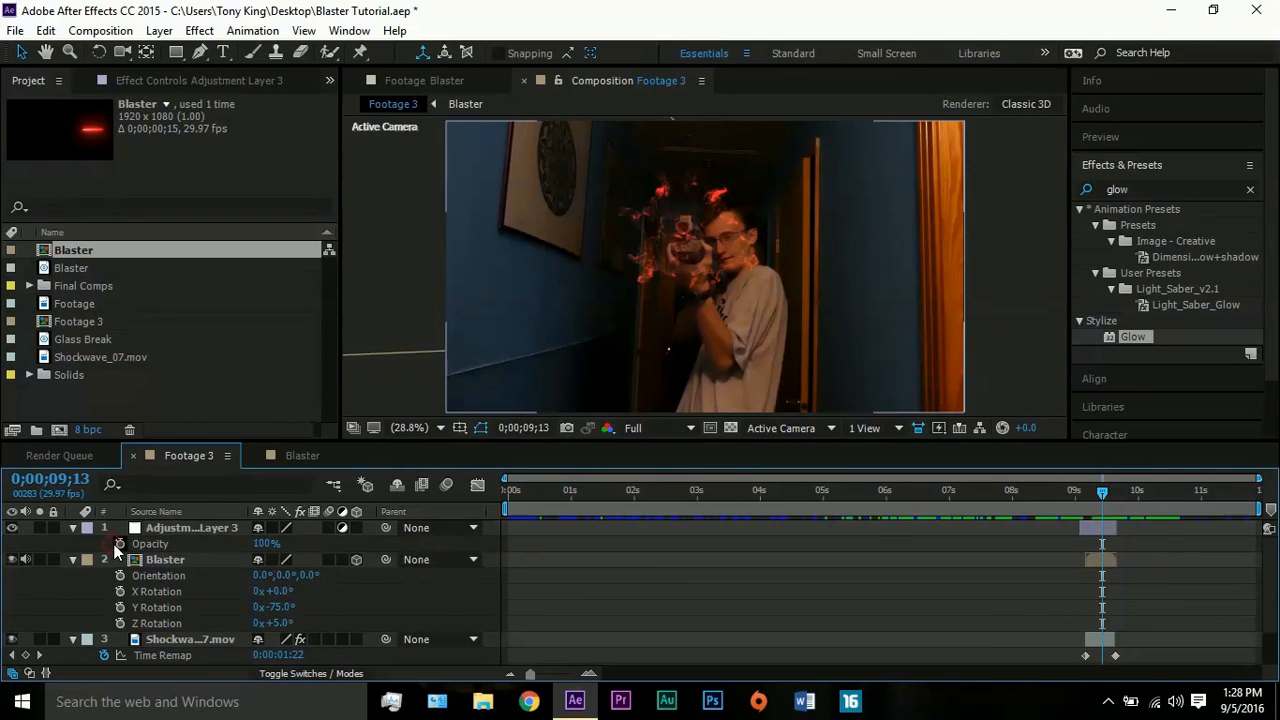
left_click(120, 543)
left_click_drag(1101, 491, 1113, 490)
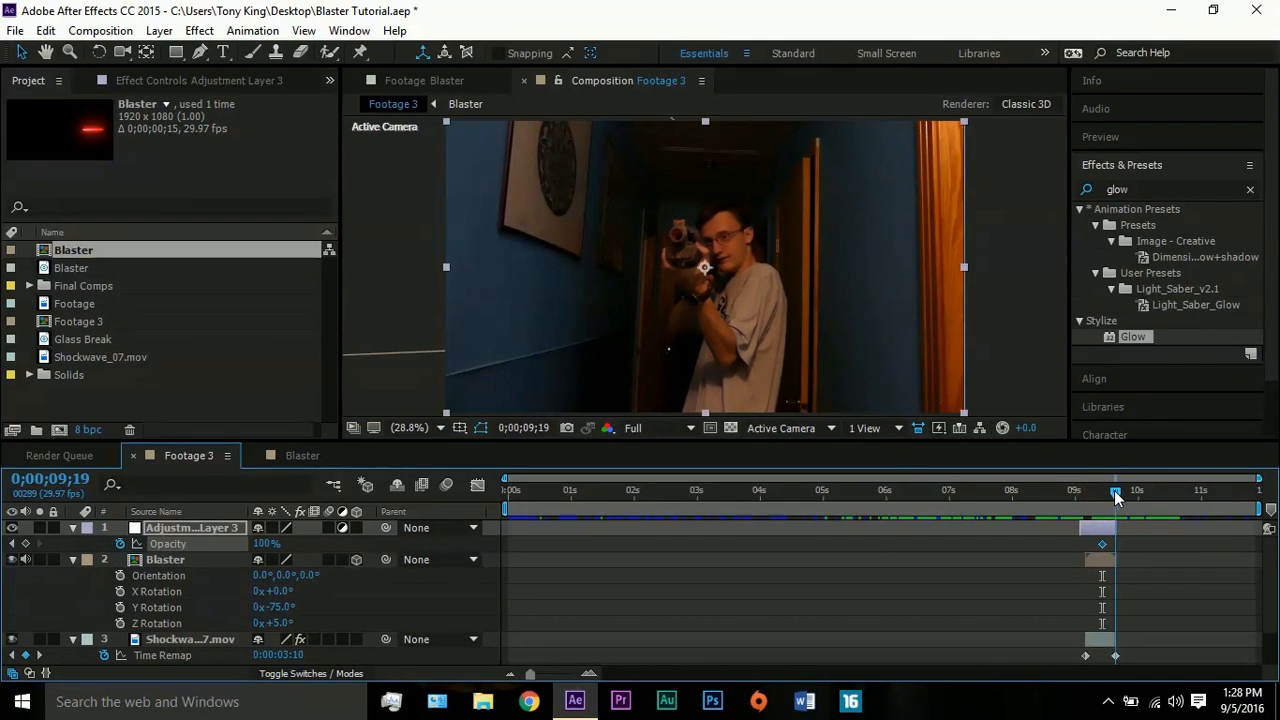
left_click_drag(268, 543, 65, 560)
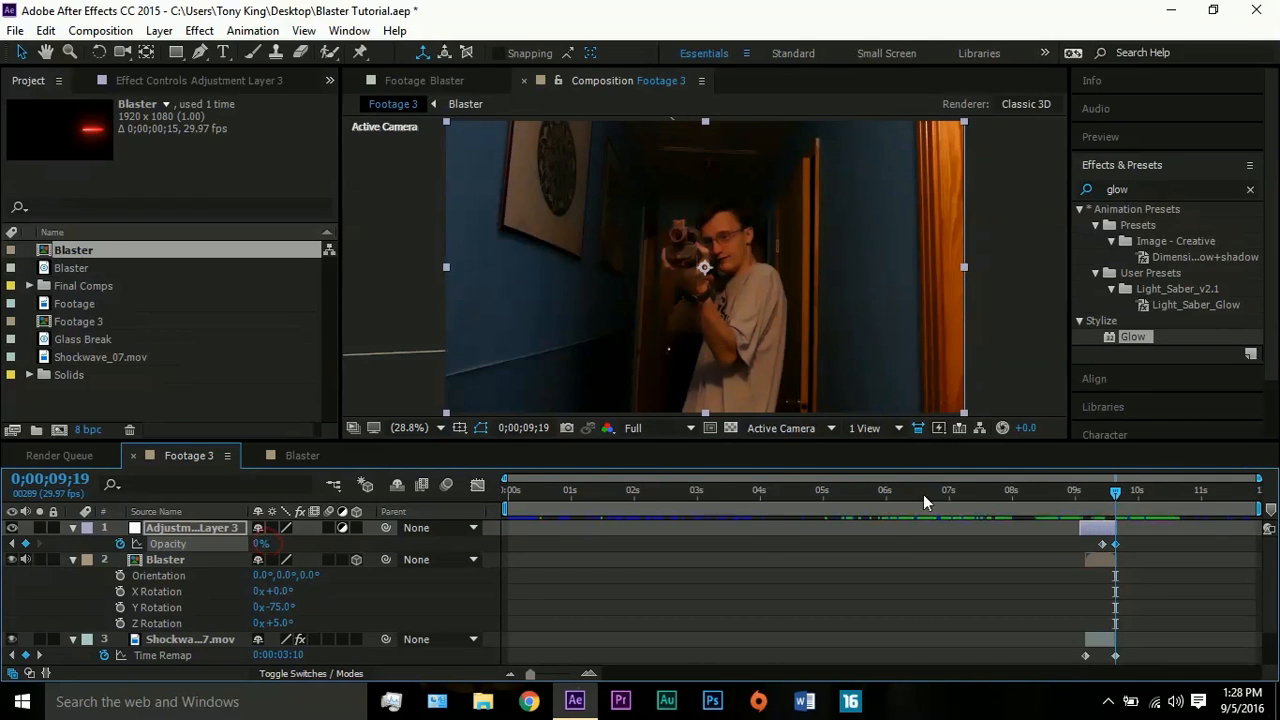
- Add opacity keyframes to the adjustment layer of 100% at 0;00;09;05 and 0% at 0;00;09;02
left_click(1085, 492)
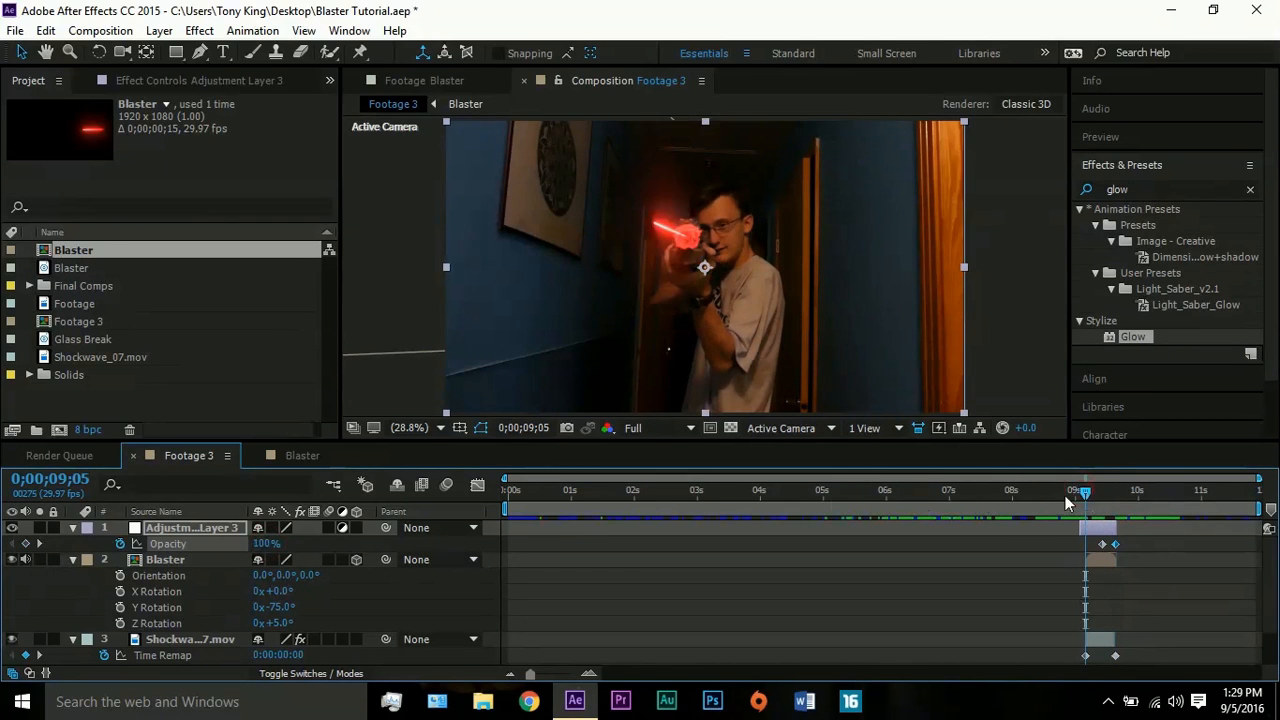
left_click(25, 544)
left_click(1077, 492)
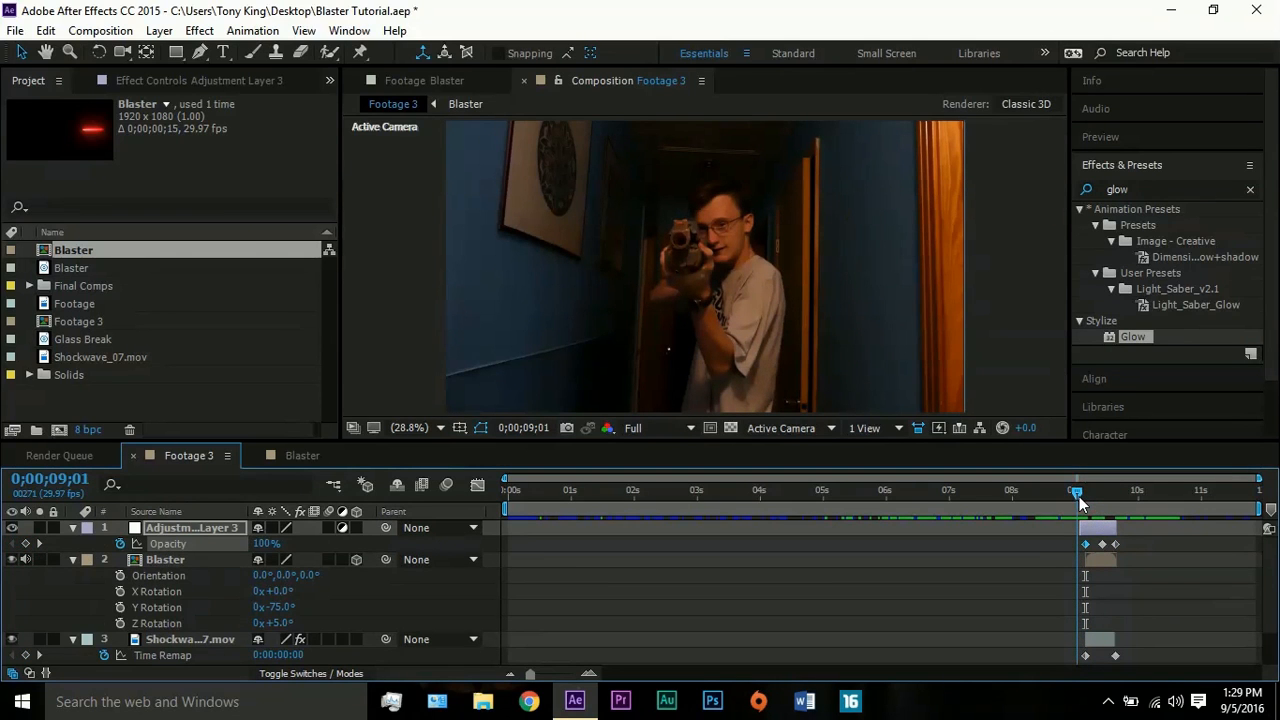
left_click(1080, 494)
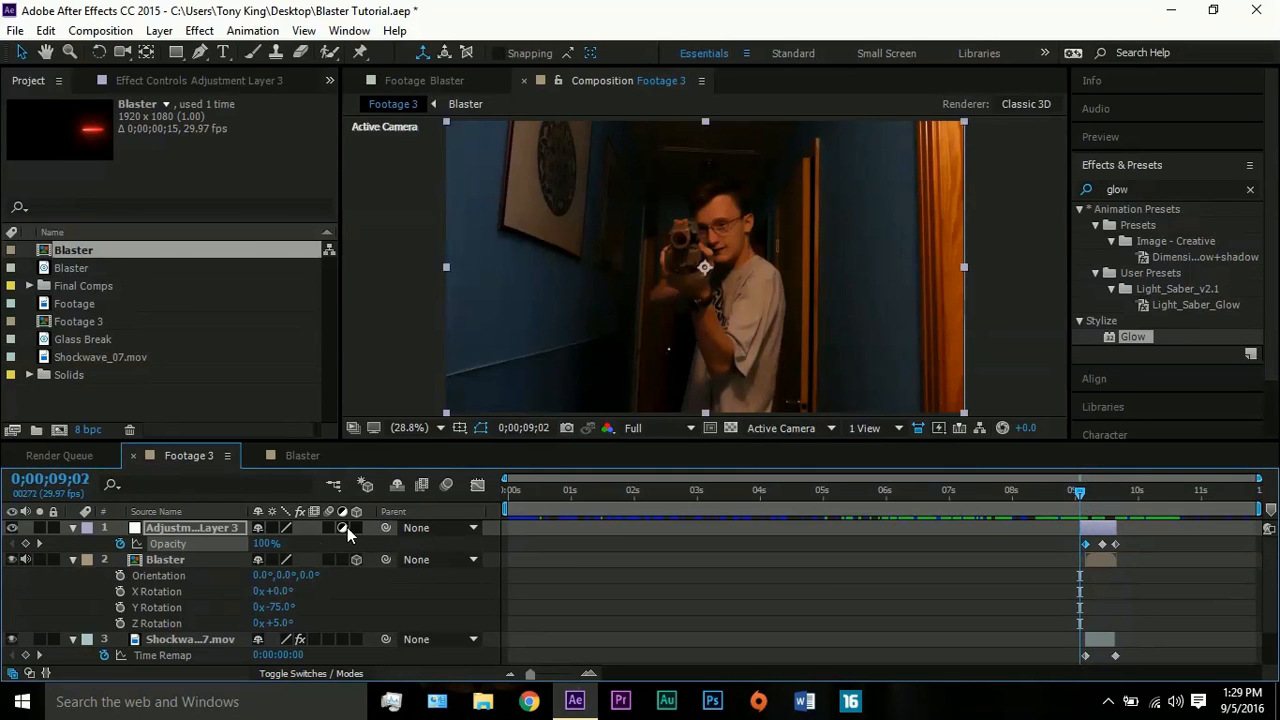
left_click_drag(258, 545, 26, 545)
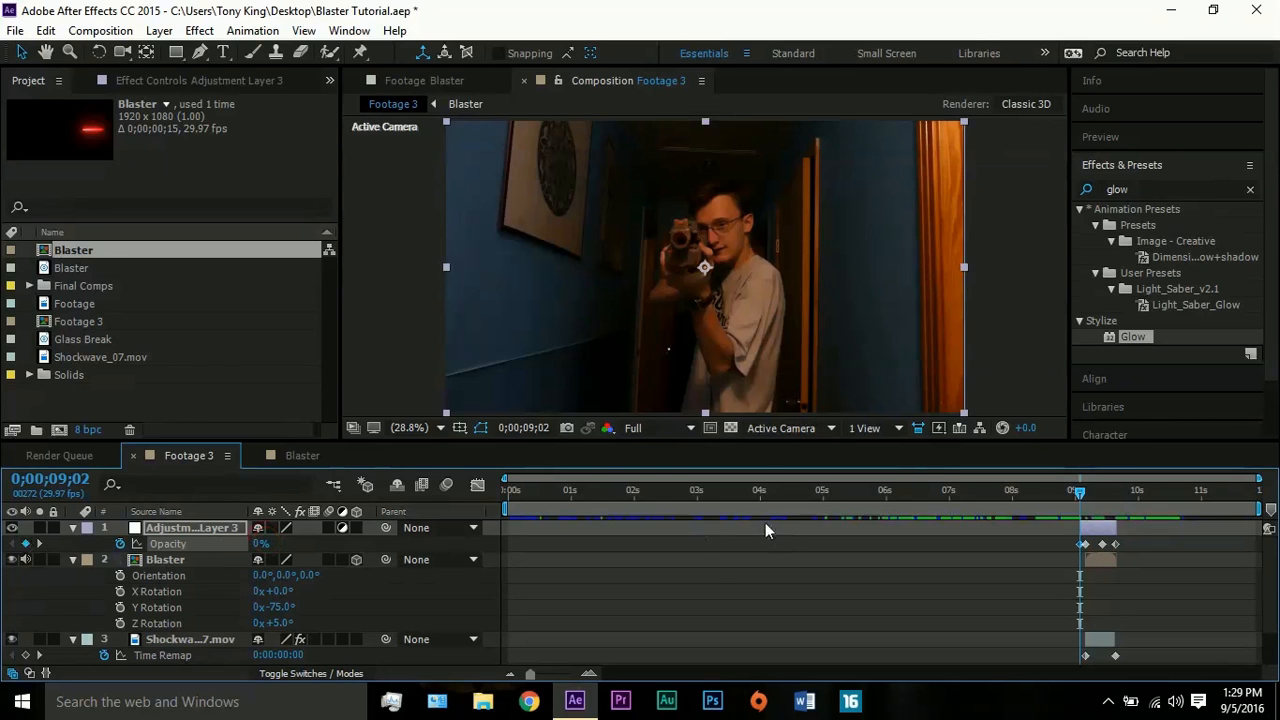
- At 0;00;09;10, draw a closed curved Pen mask on the adjustment layer from the gun muzzle around the picture and blue wall
left_click_drag(1082, 491, 1095, 490)
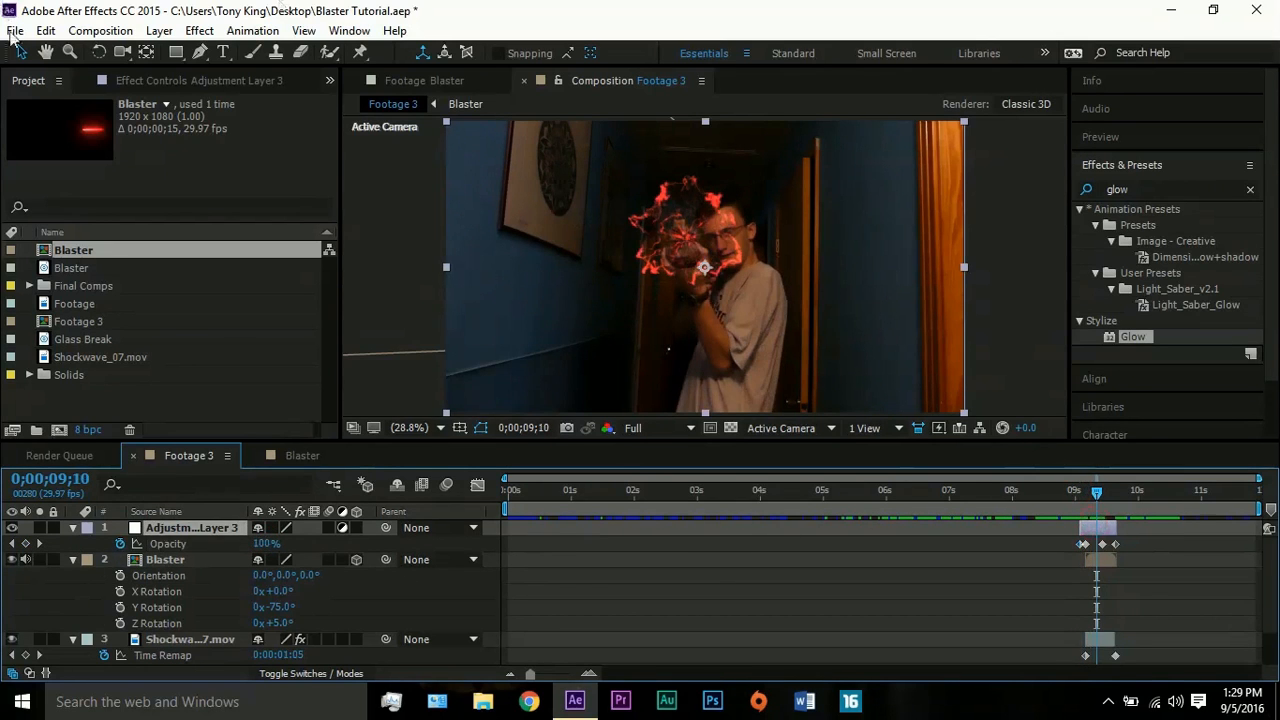
left_click(200, 52)
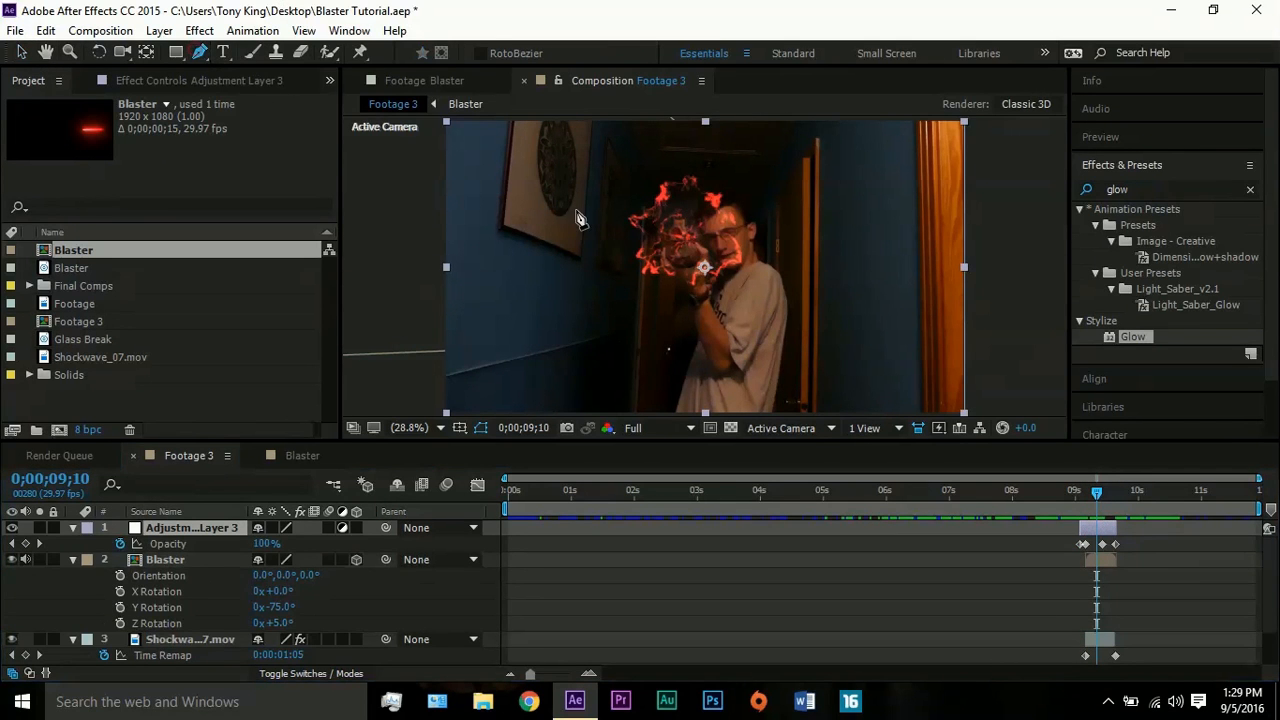
left_click(677, 237)
left_click(684, 214)
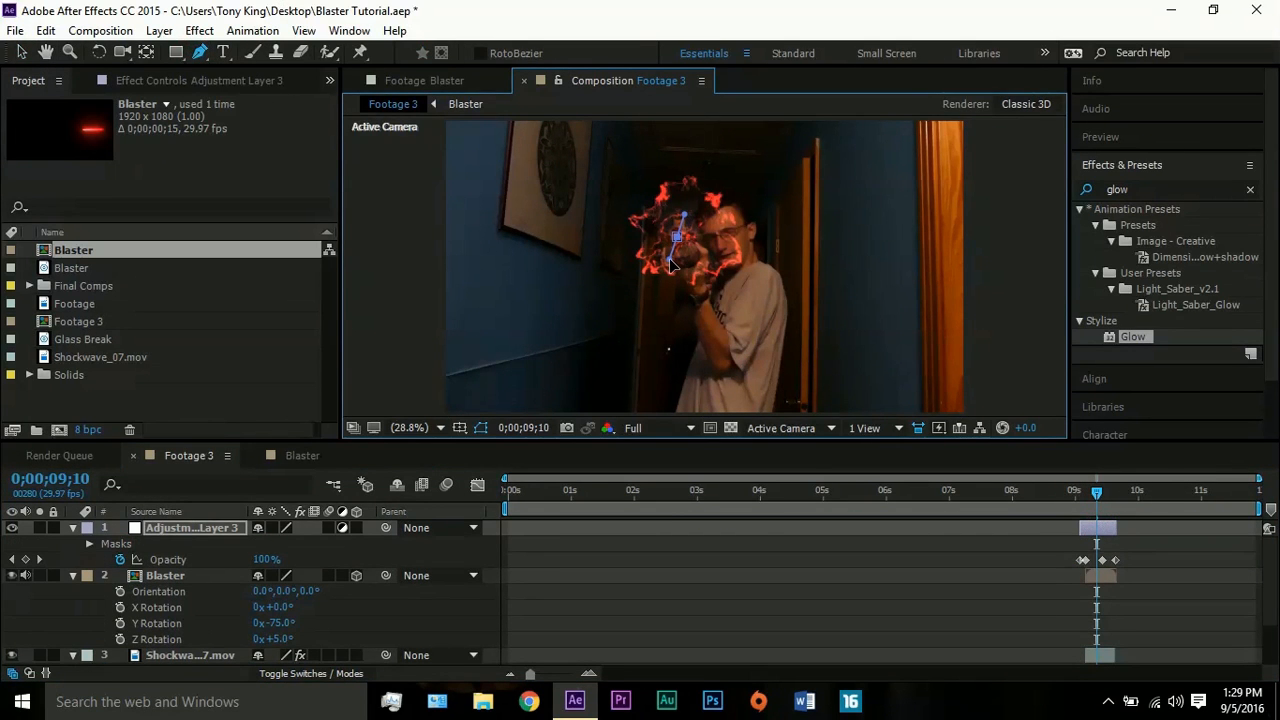
left_click_drag(611, 278, 571, 279)
left_click_drag(408, 254, 364, 236)
left_click(406, 140)
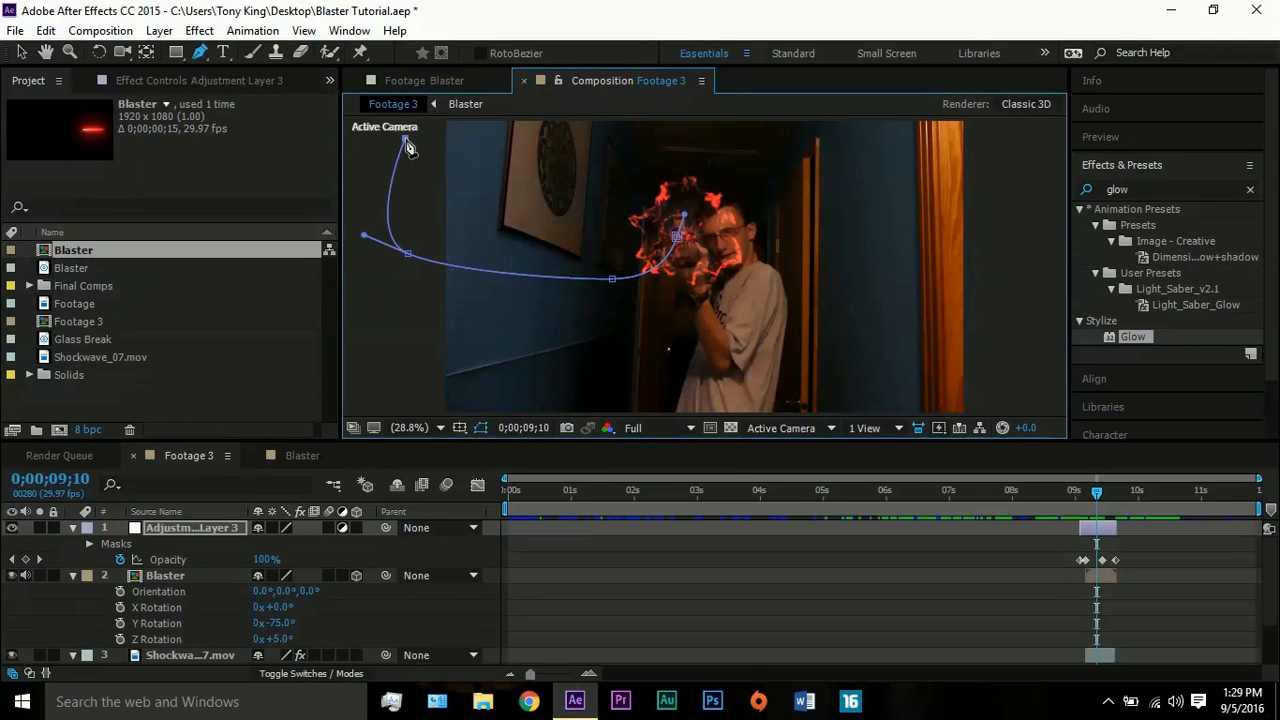
left_click(441, 120)
left_click(562, 124)
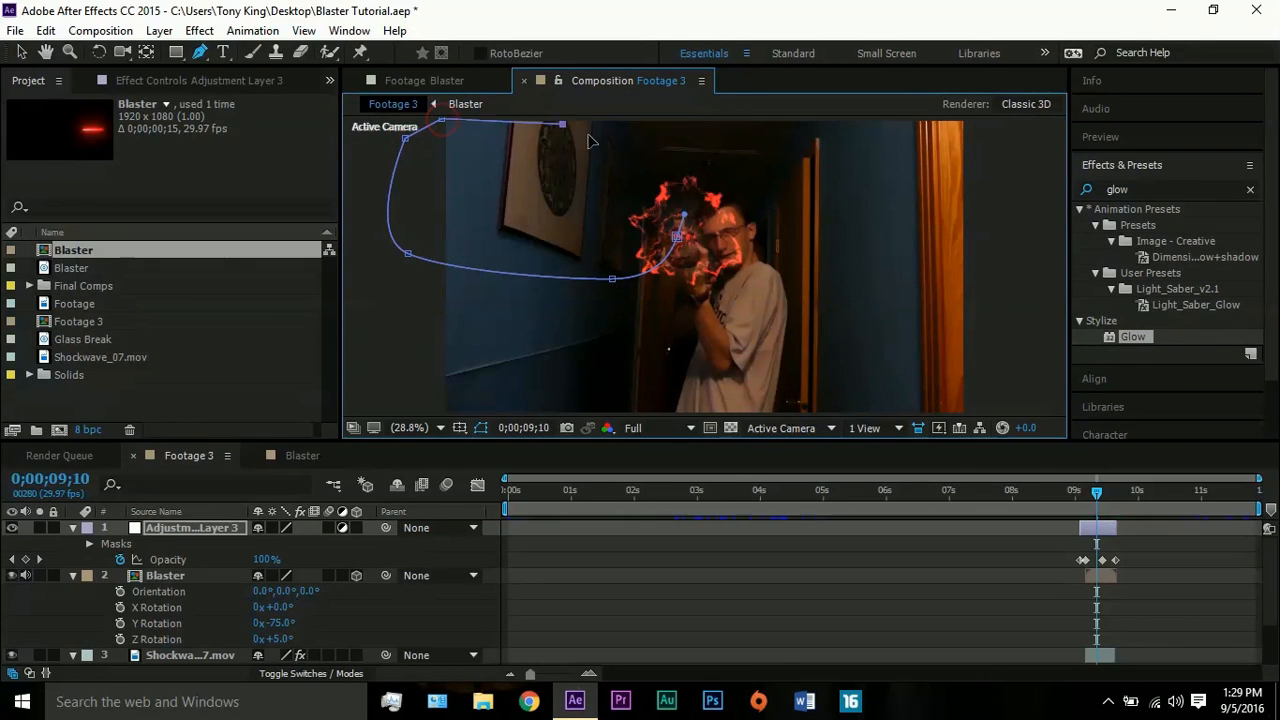
left_click_drag(640, 190, 676, 206)
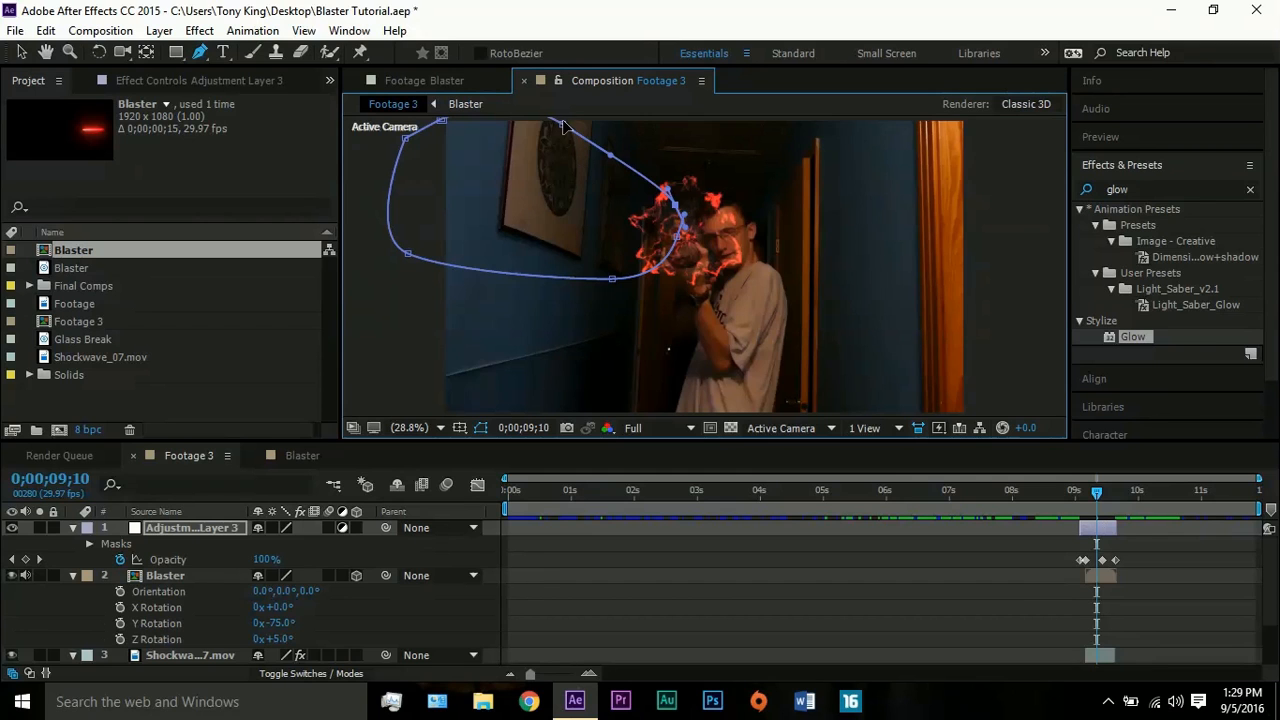
- At 0;00;09;07, apply the Curves effect to the adjustment layer and raise the middle of its Red channel curve
left_click_drag(1098, 498, 1091, 498)
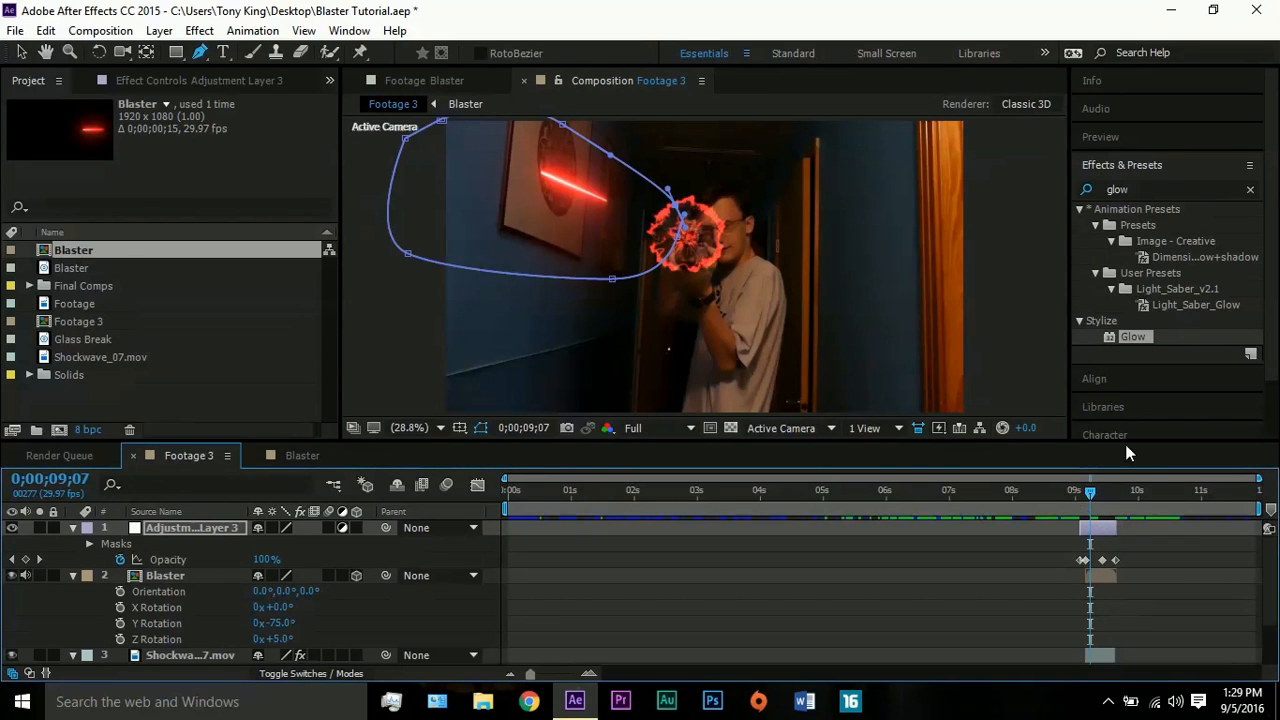
left_click(1117, 189)
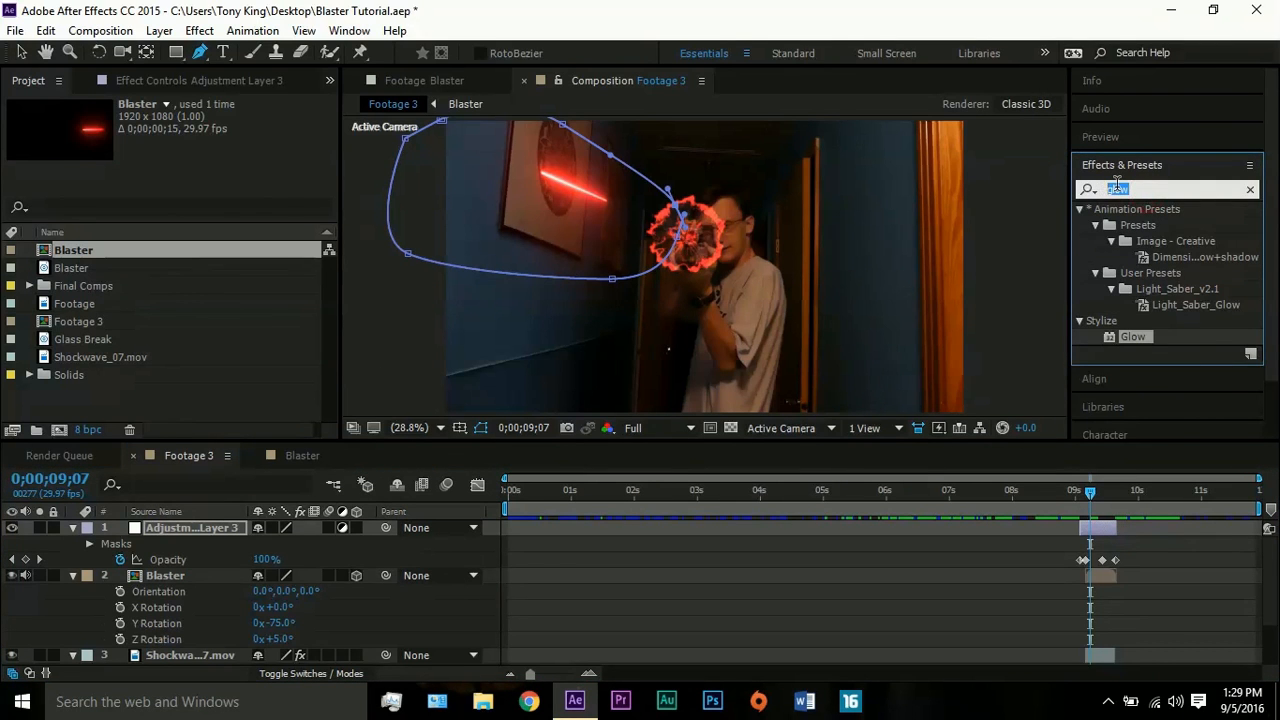
type("curves")
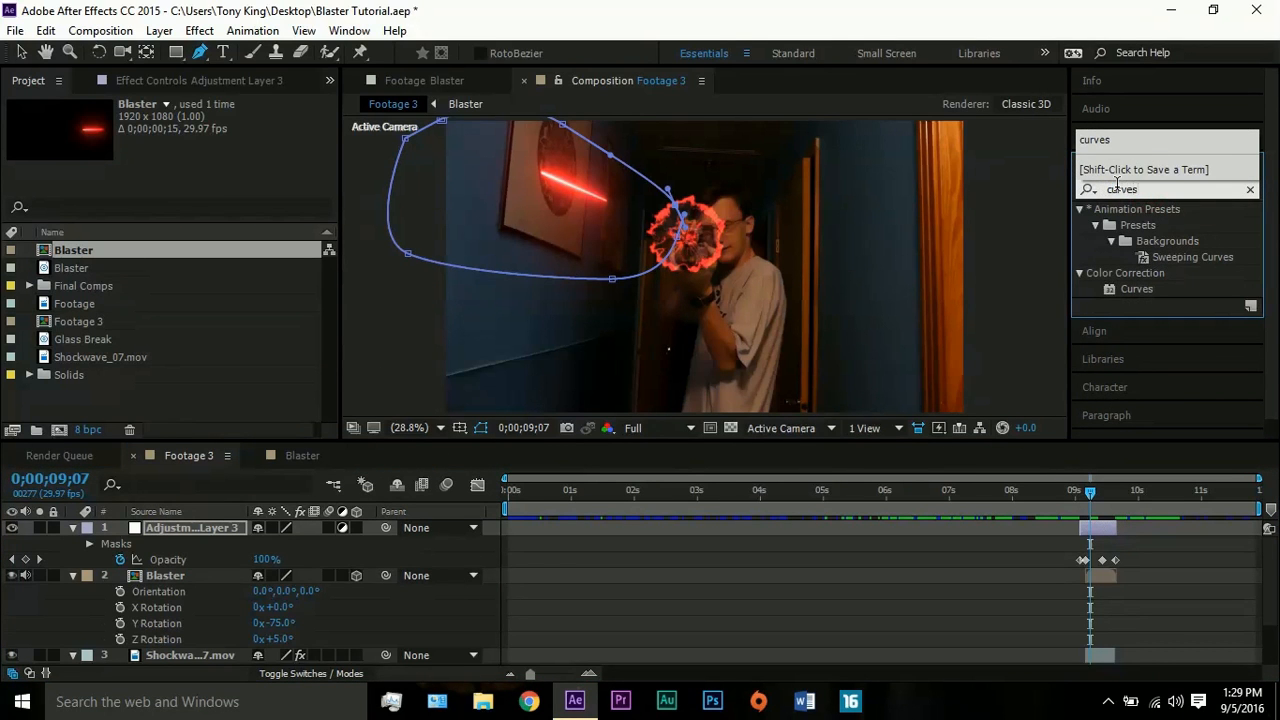
left_click_drag(1135, 290, 1106, 527)
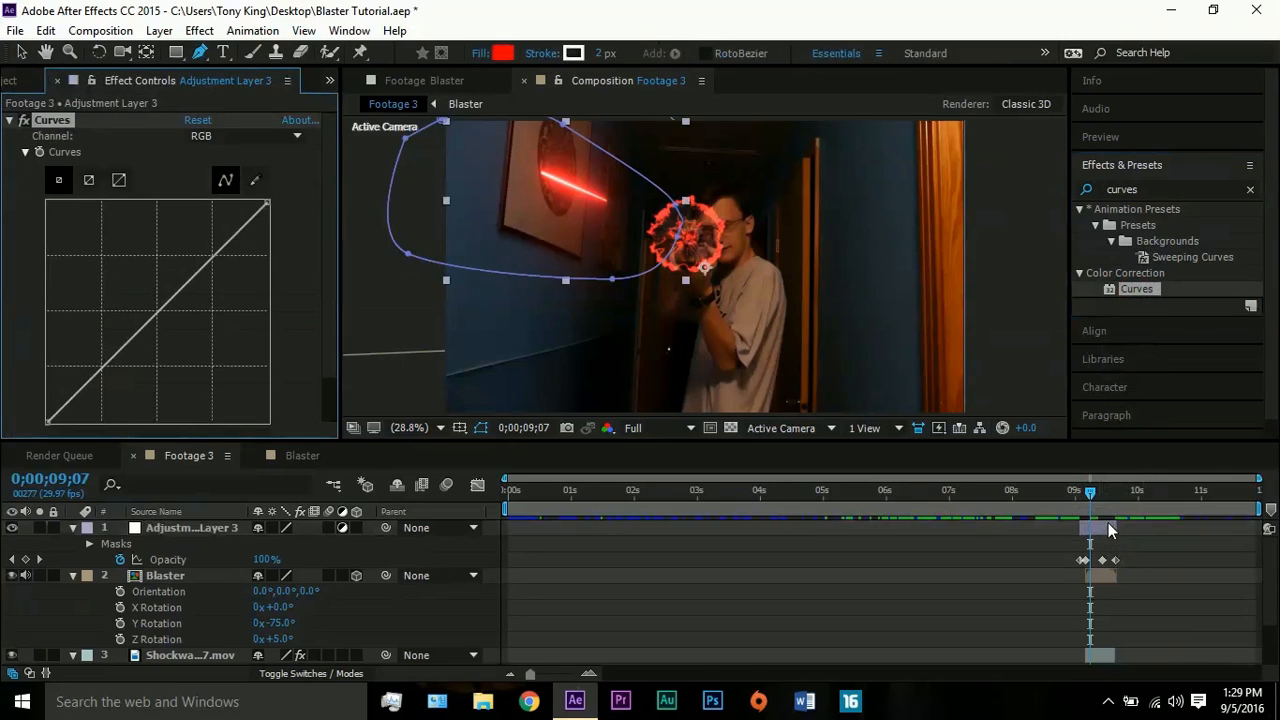
left_click(238, 136)
left_click(229, 177)
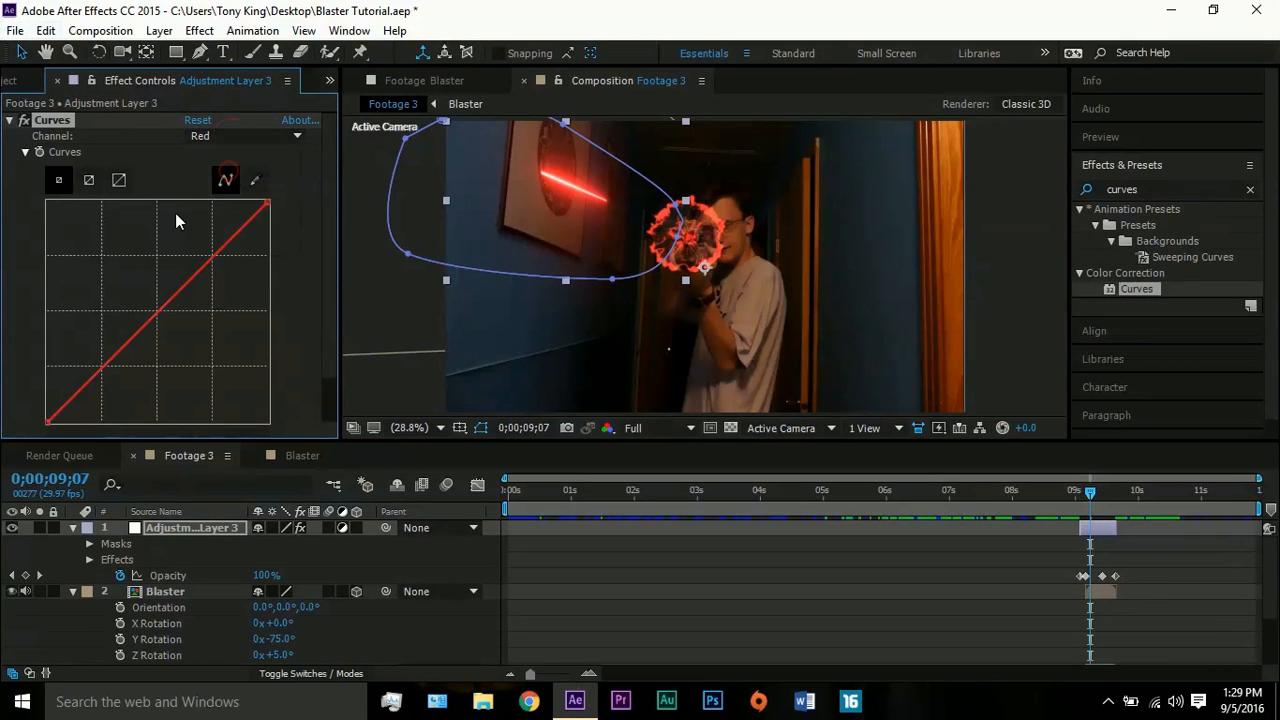
left_click_drag(176, 292, 148, 281)
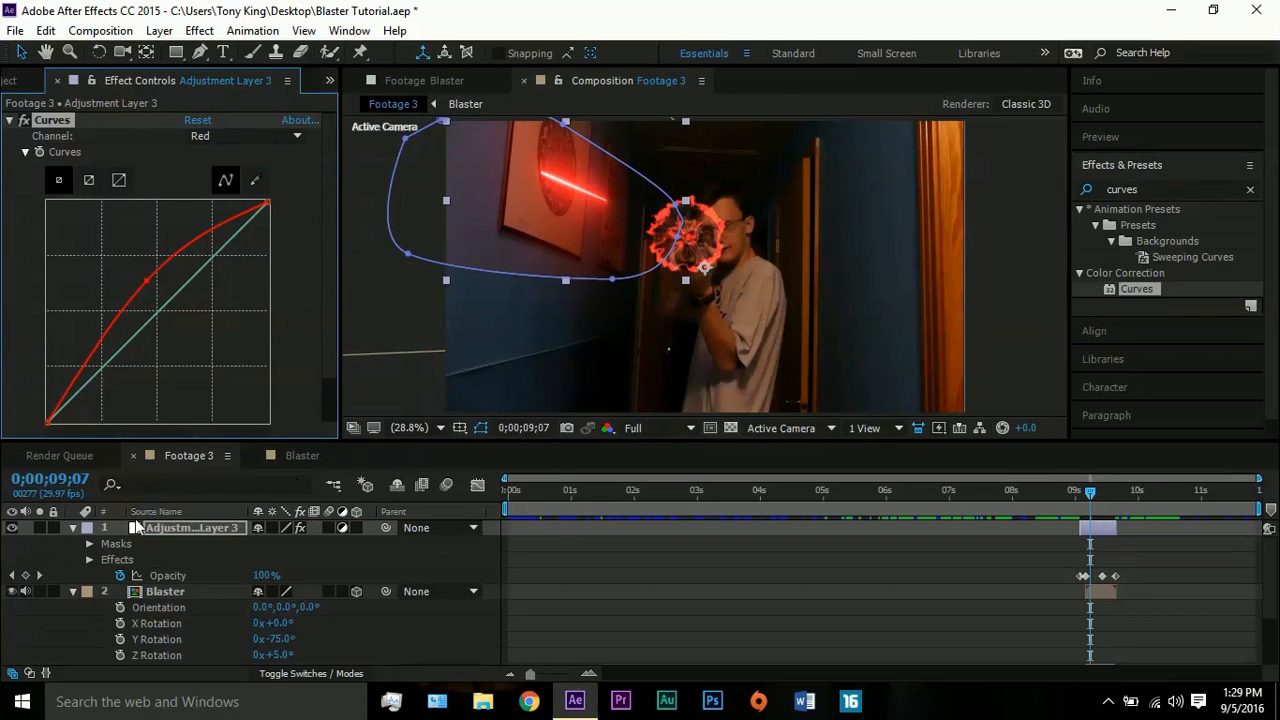
- Set the Mask Feather of the adjustment layer's Mask 1 to 100 pixels
left_click(182, 529)
key("m")
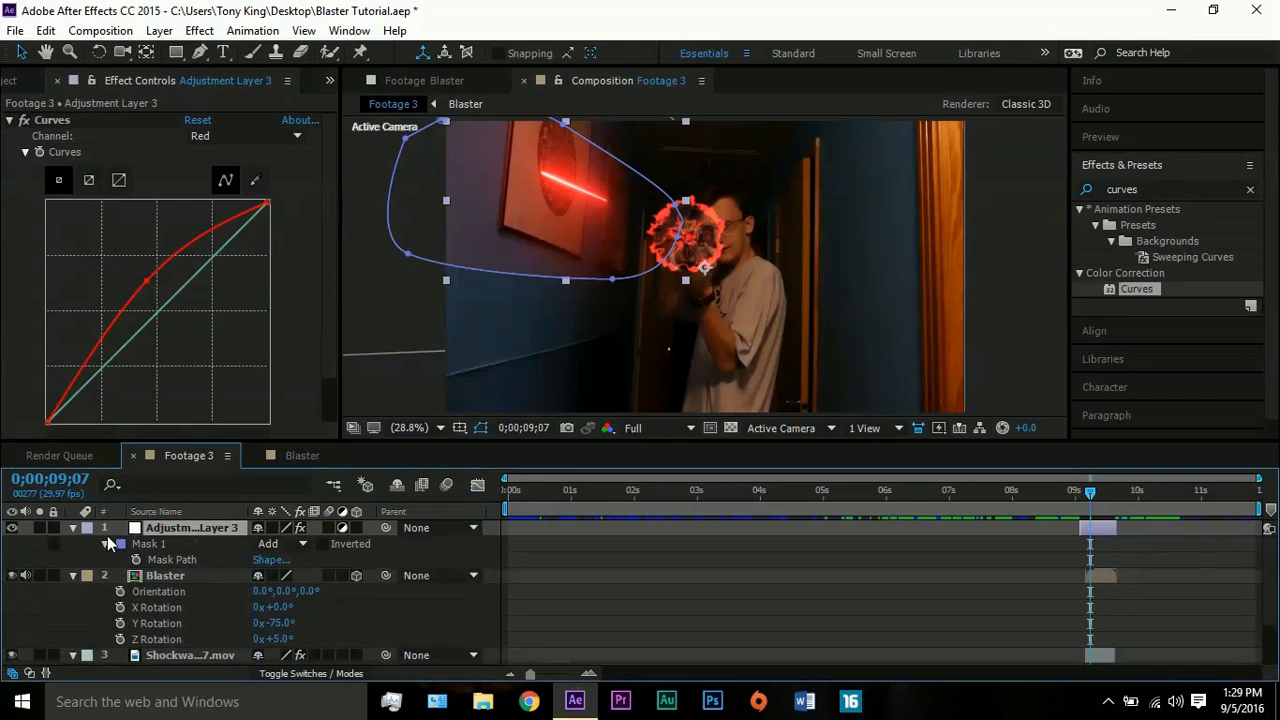
left_click(106, 544)
left_click(106, 544)
left_click(283, 575)
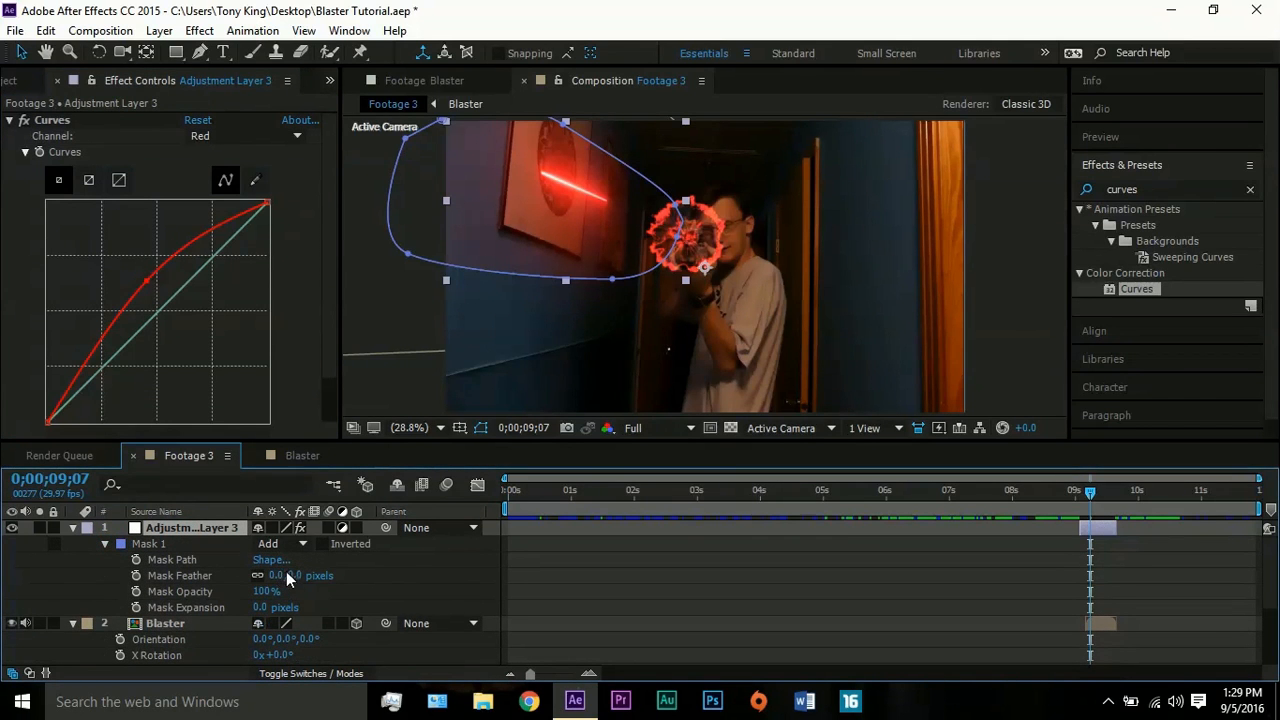
type("100")
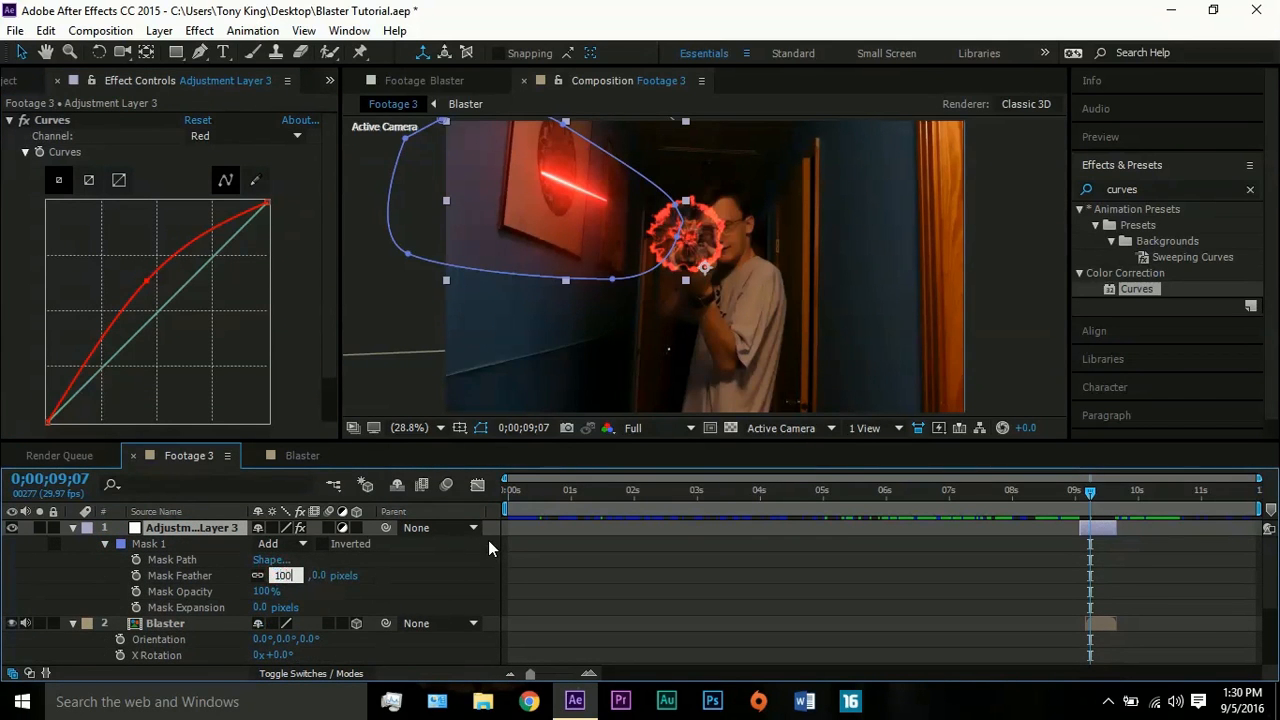
key("Return")
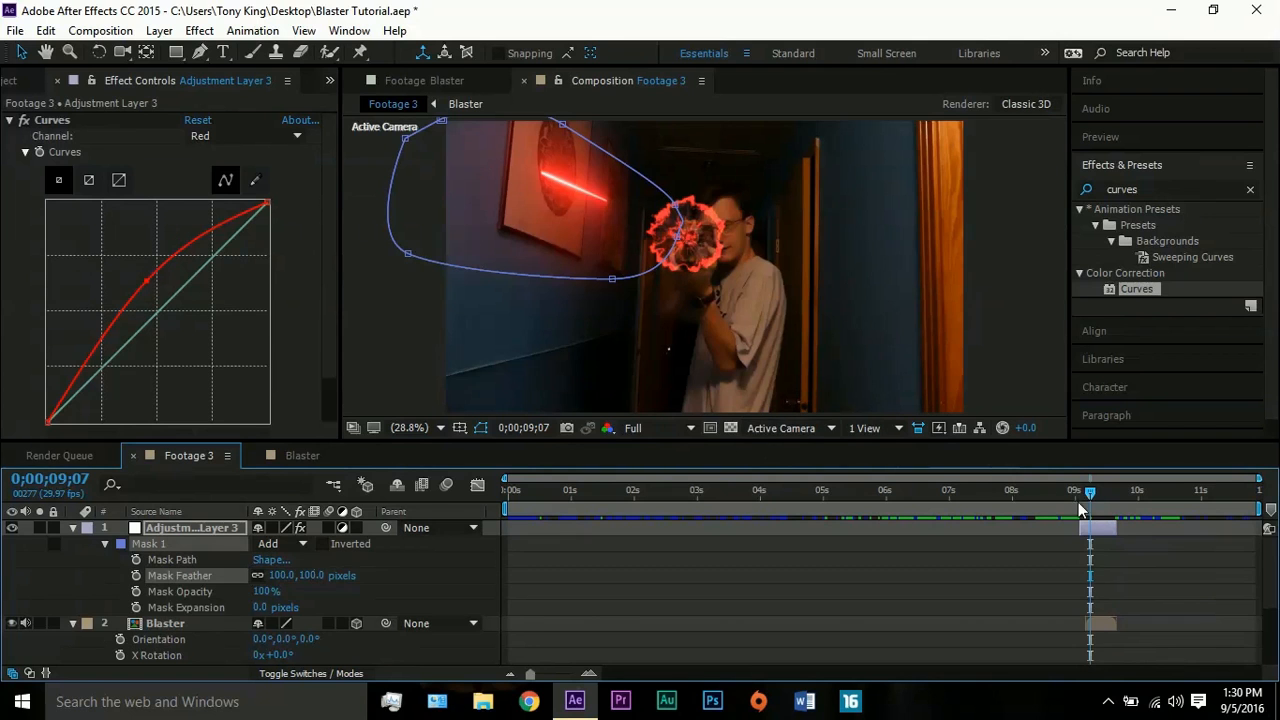
- Add the Glass Break sound to Footage 3 at 0;00;10;13 and duplicate it twice, with the middle copy shifted slightly later
mouse_move(1092, 495)
left_mouse_down()
mouse_move(1121, 492)
mouse_move(1088, 490)
mouse_move(1106, 490)
left_mouse_up()
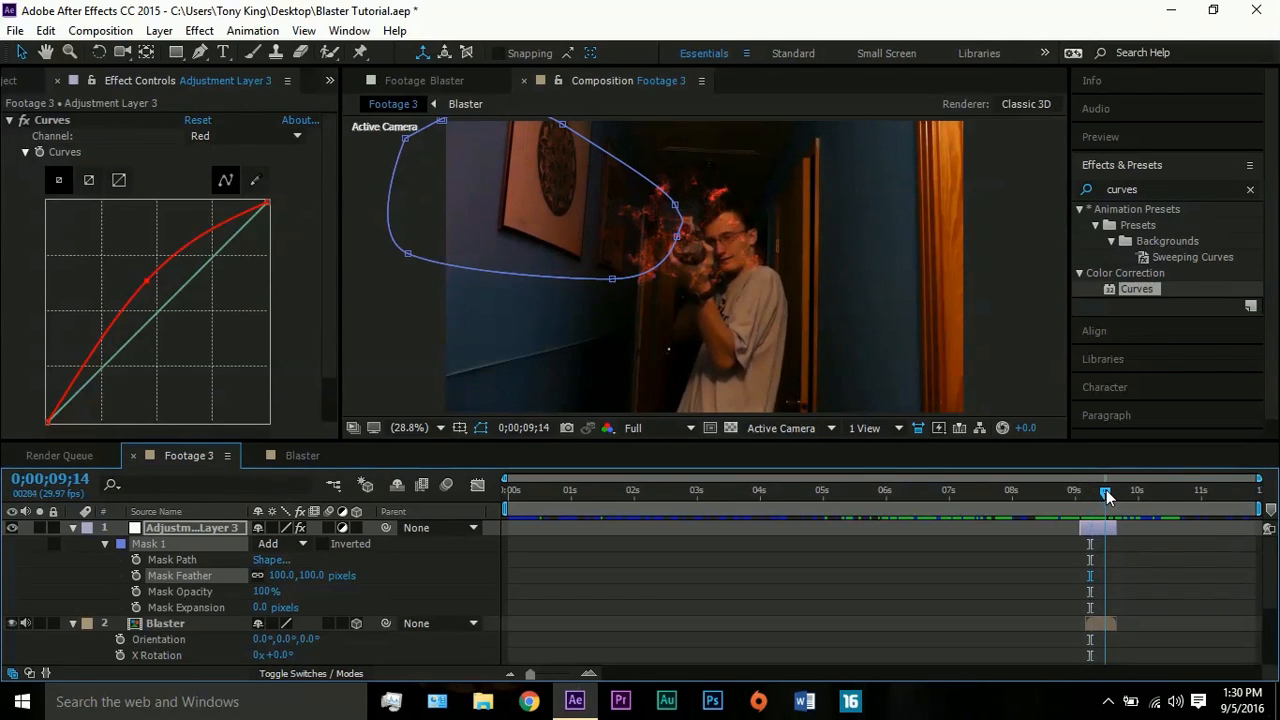
left_click(5, 81)
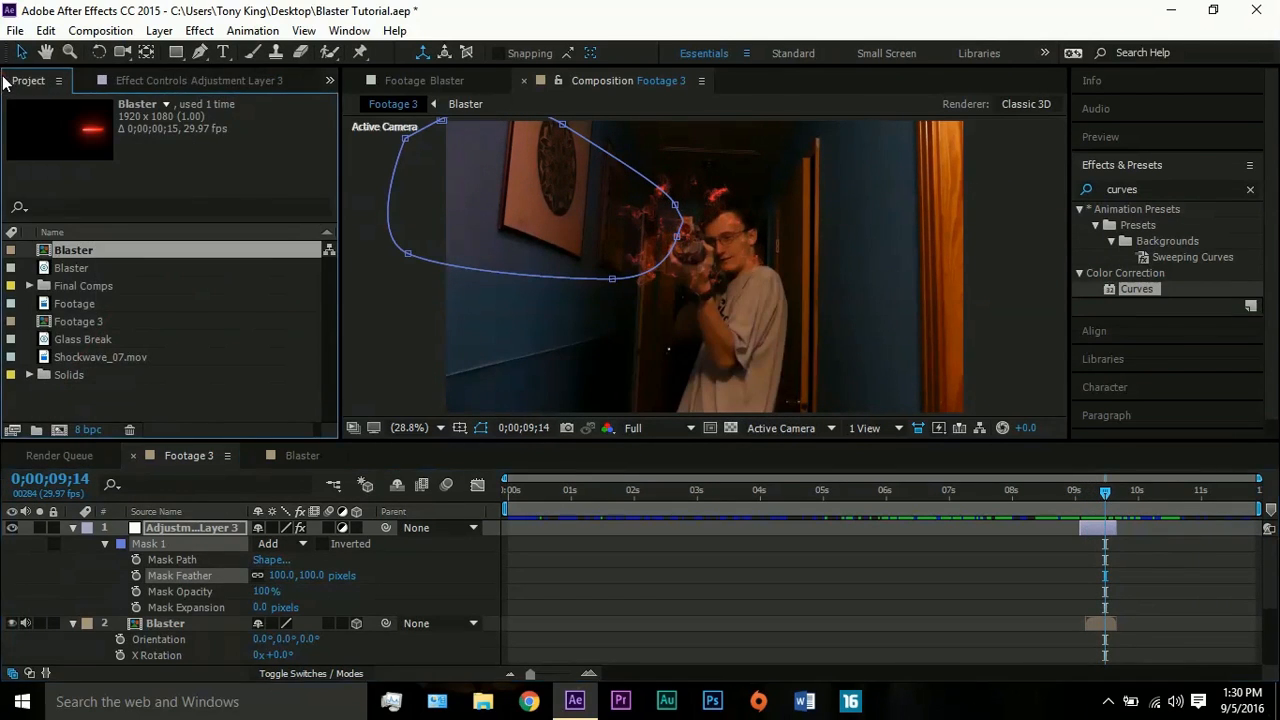
left_click(1158, 498)
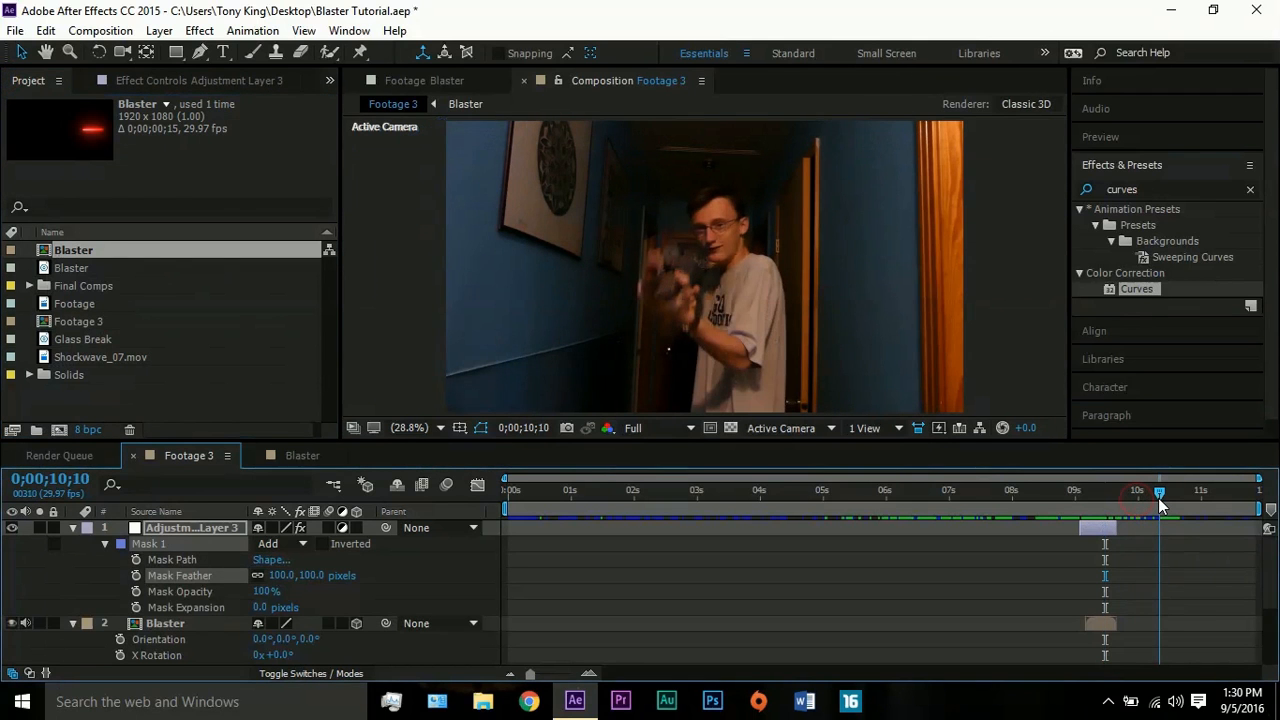
left_click_drag(1158, 498, 1166, 490)
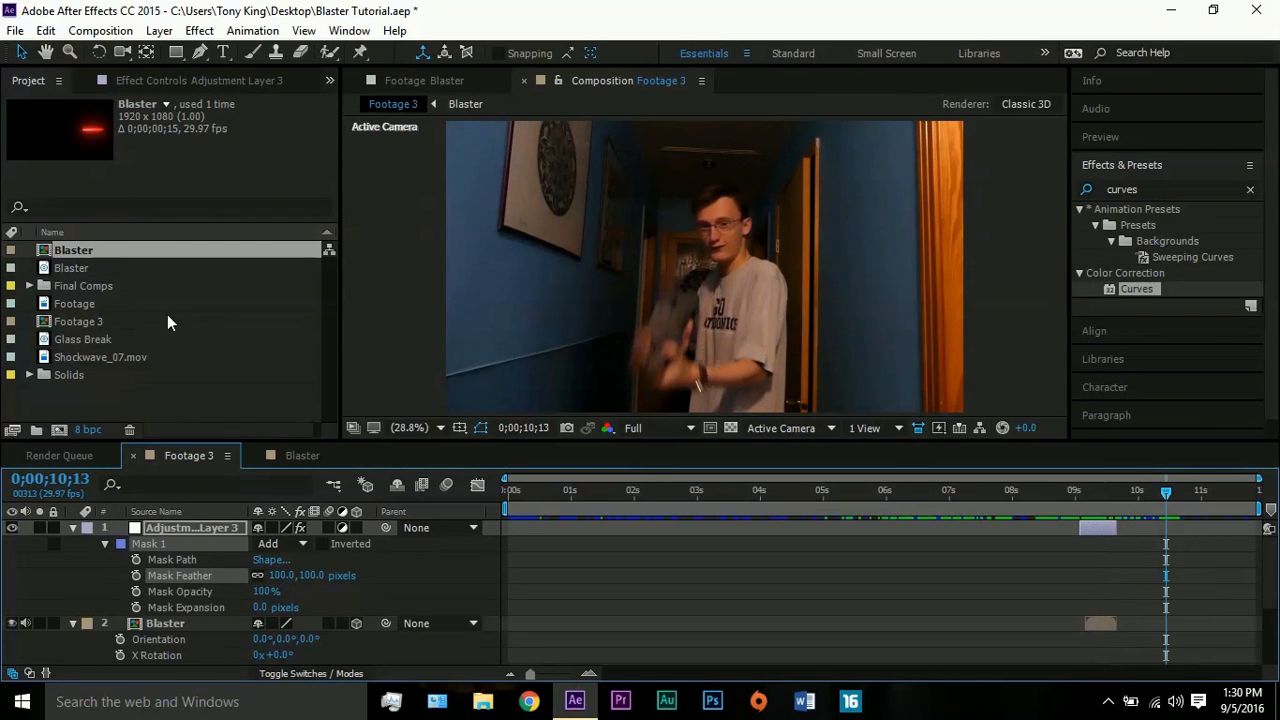
left_click_drag(115, 340, 1189, 545)
key("ctrl+d")
key("ctrl+d")
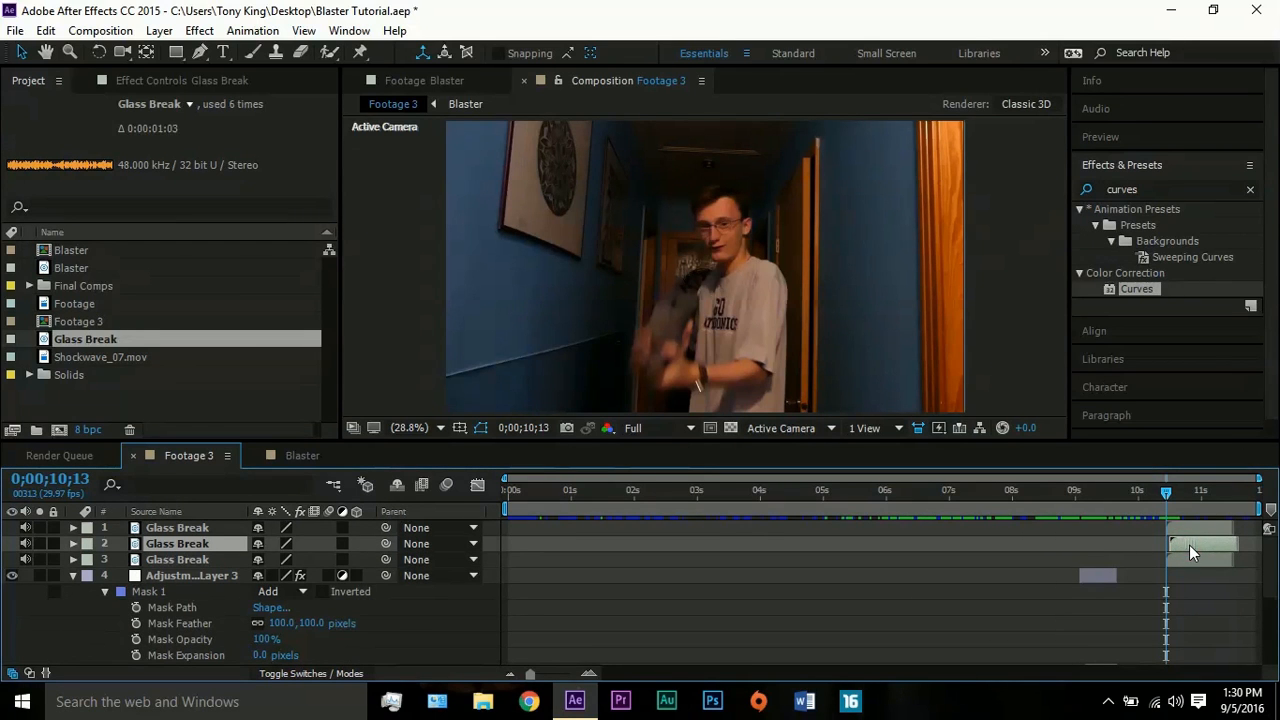
- Review the muzzle flash and red wall light in Footage 3 and the beam's start frame in the Blaster composition
mouse_move(1172, 486)
left_mouse_down()
mouse_move(1164, 495)
mouse_move(1180, 494)
left_mouse_up()
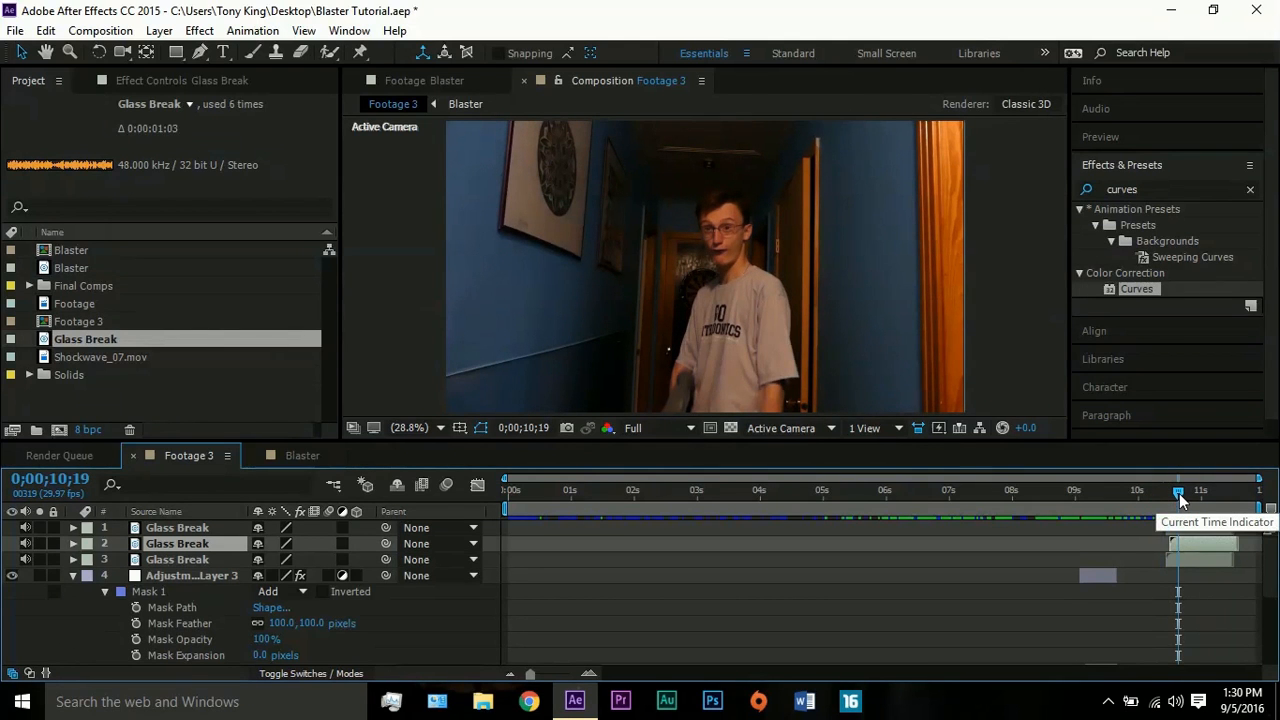
left_click(1127, 490)
mouse_move(1111, 486)
left_mouse_down()
mouse_move(1072, 487)
mouse_move(1092, 481)
left_mouse_up()
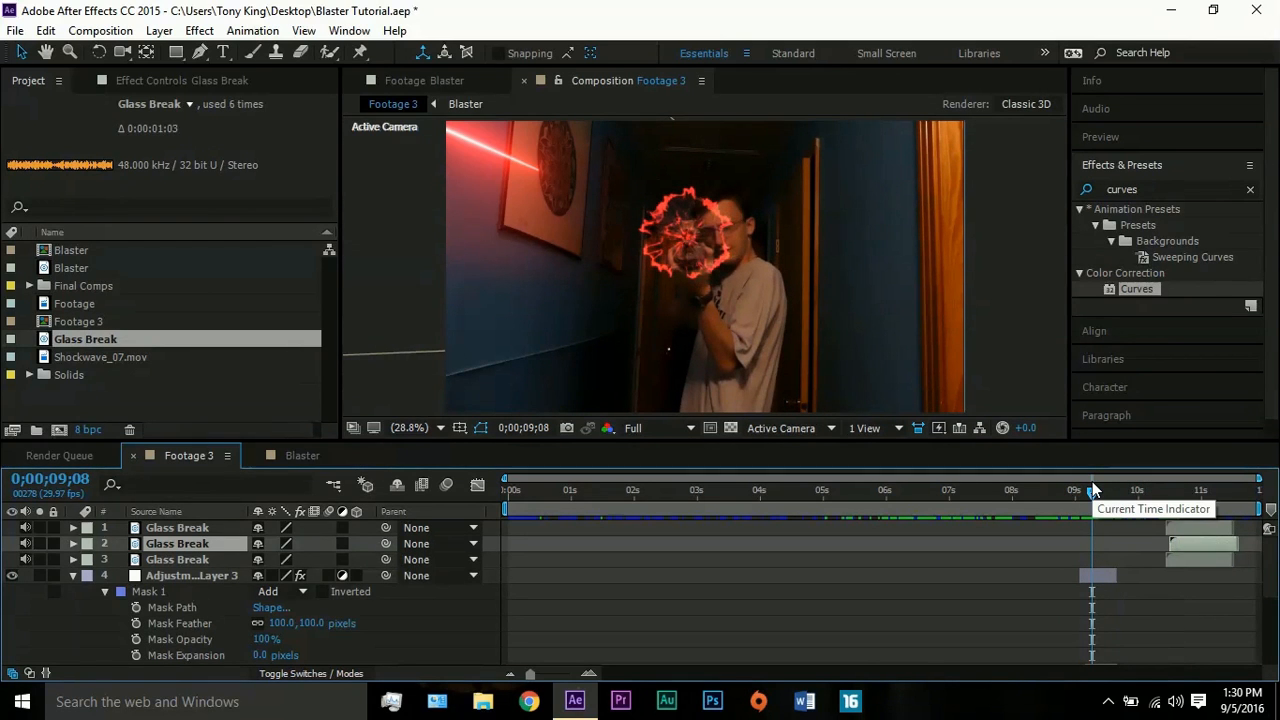
left_click(302, 456)
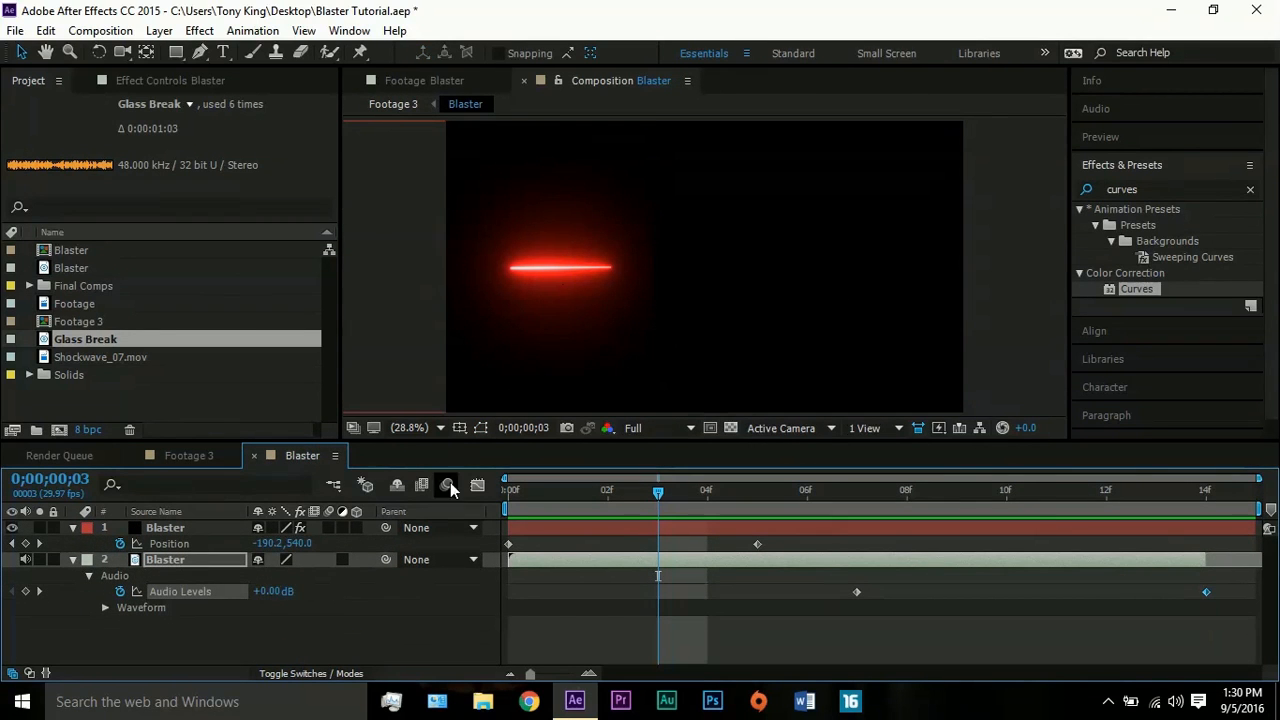
left_click_drag(655, 493, 518, 495)
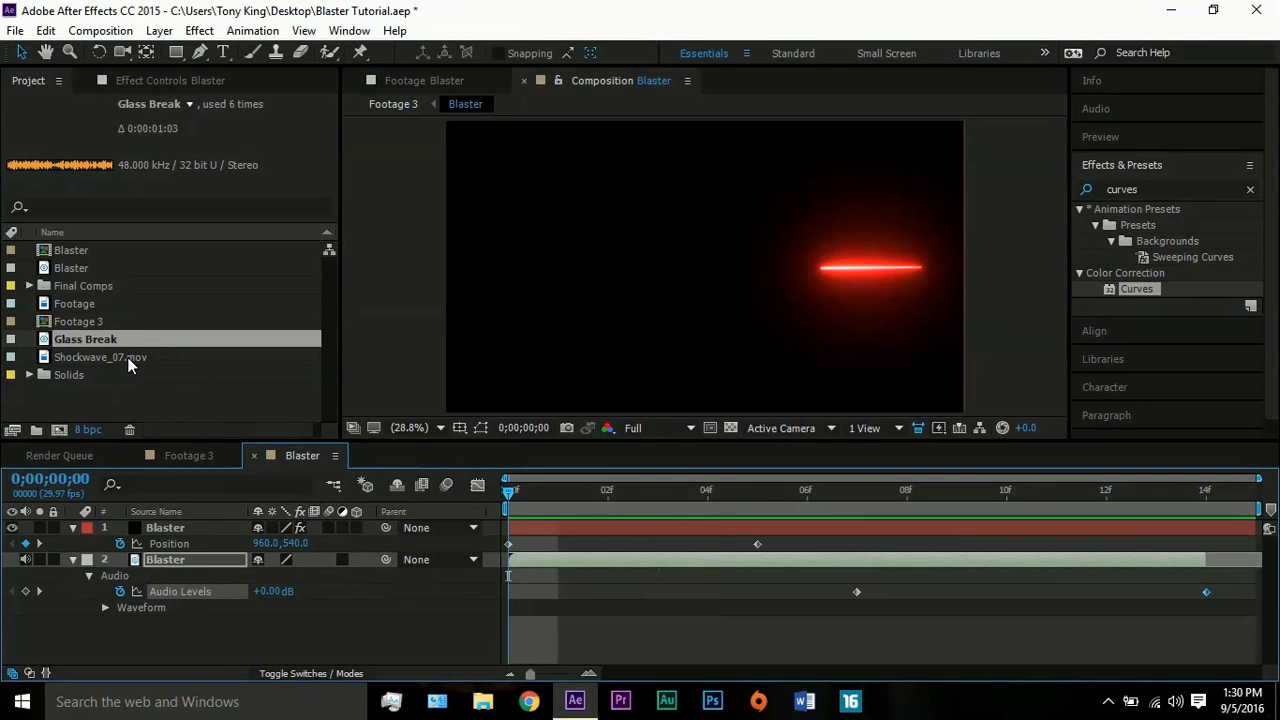
left_click(175, 455)
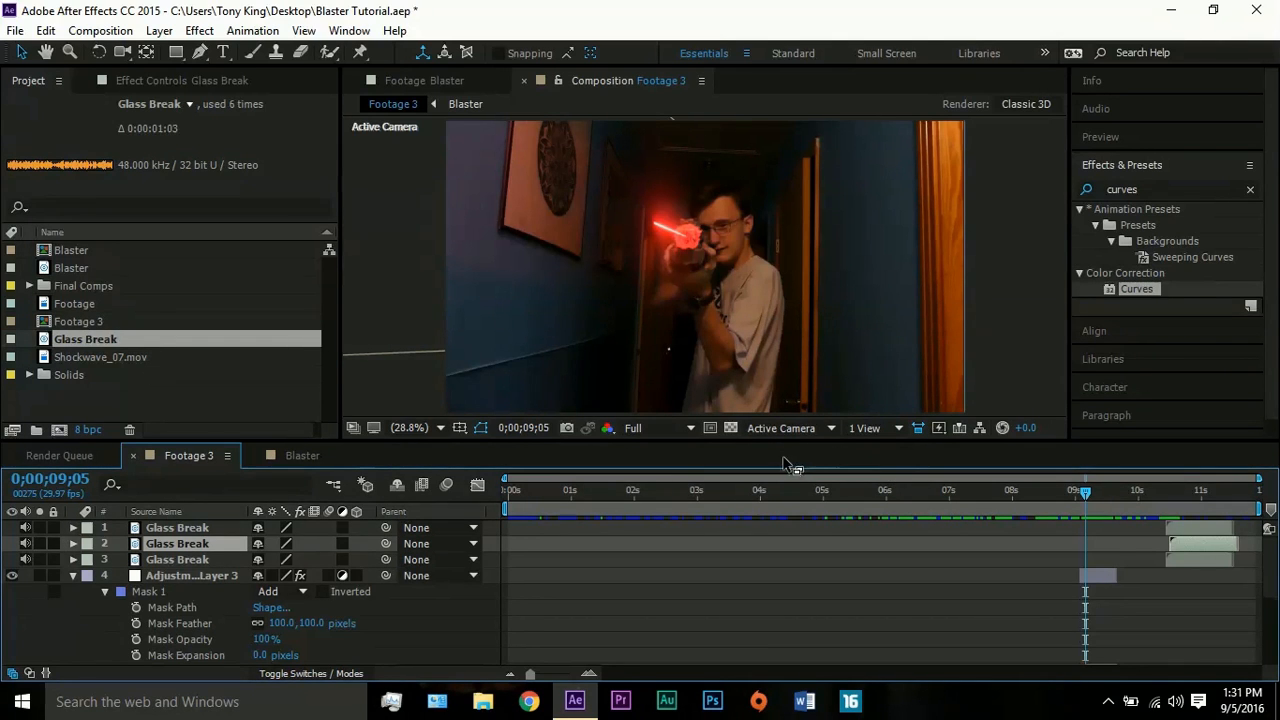
left_click(391, 353)
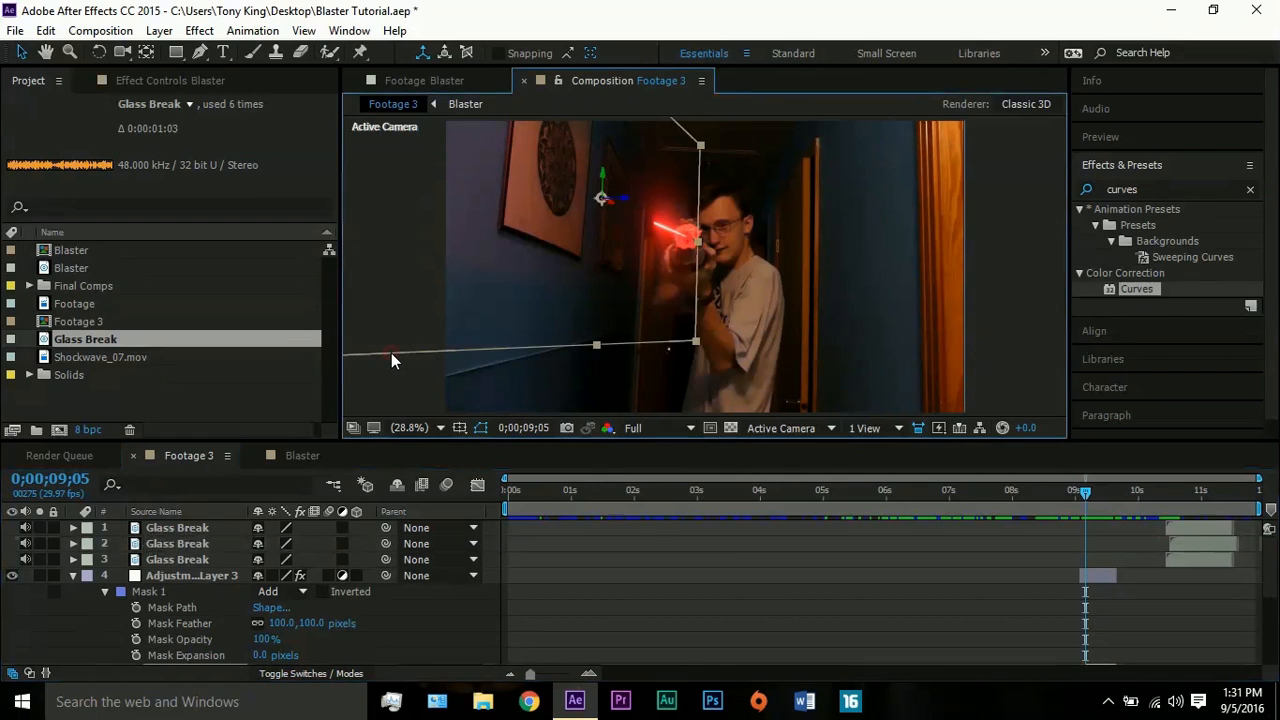
left_click(394, 363)
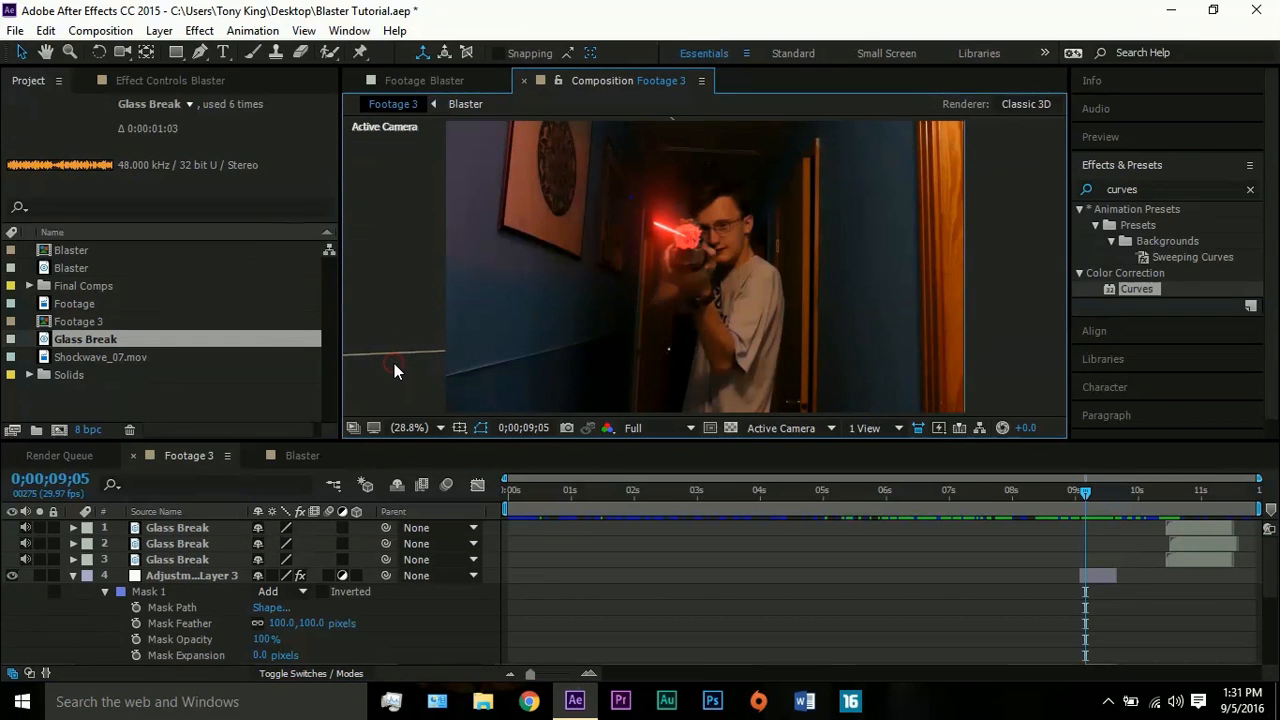